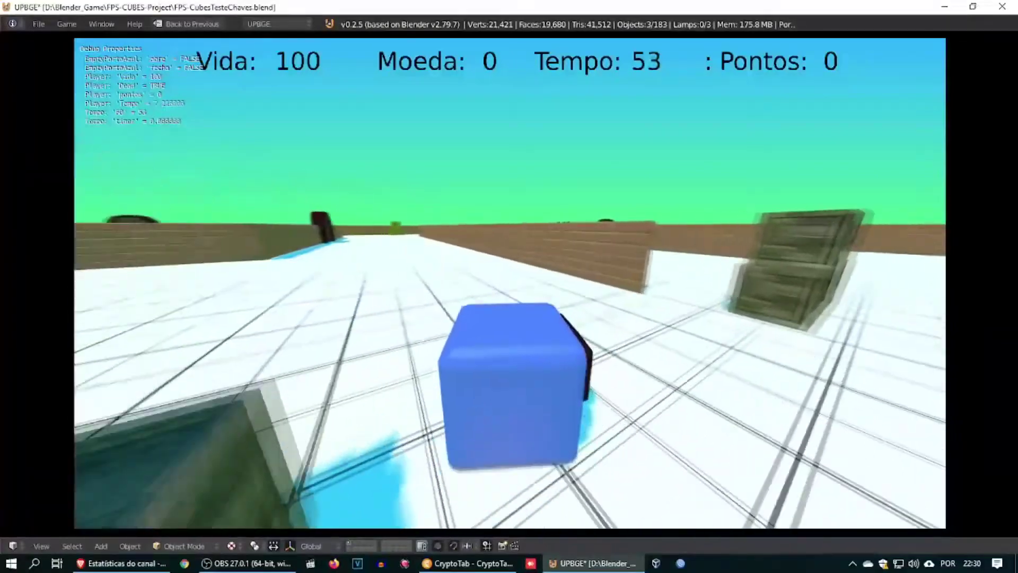
Drive the player cube across the level toward the arched door in the running game
key(w)
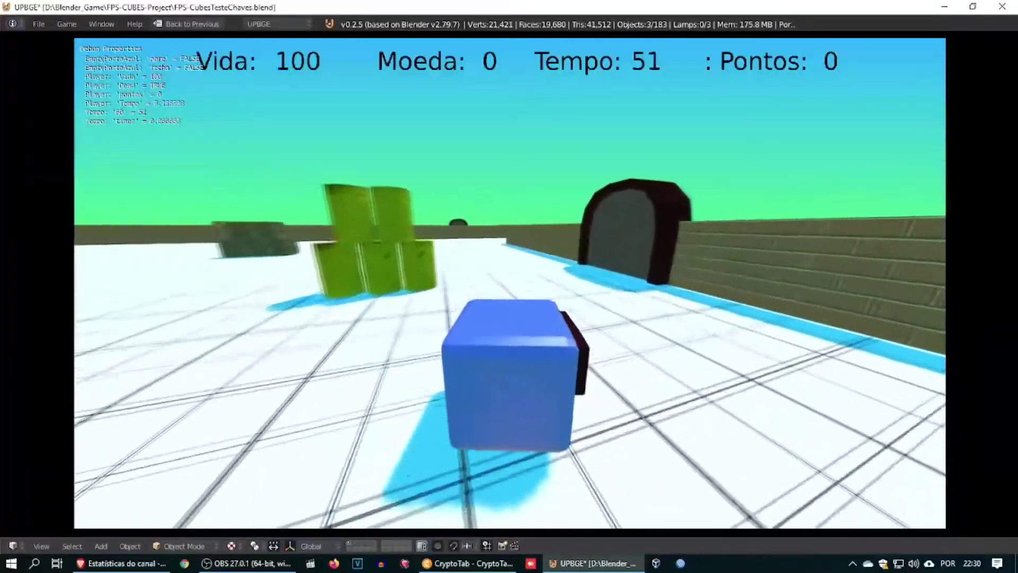
key(w)
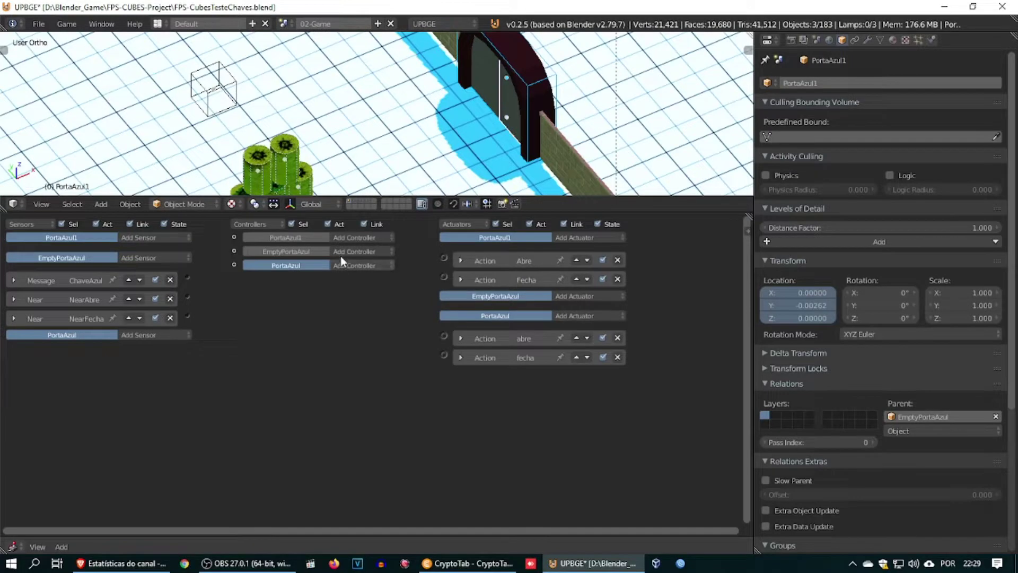
Add an And controller to EmptyPortaAzul, linking the ChaveAzul and NearAbre sensors to the opening actions of both doors
click(344, 253)
click(350, 265)
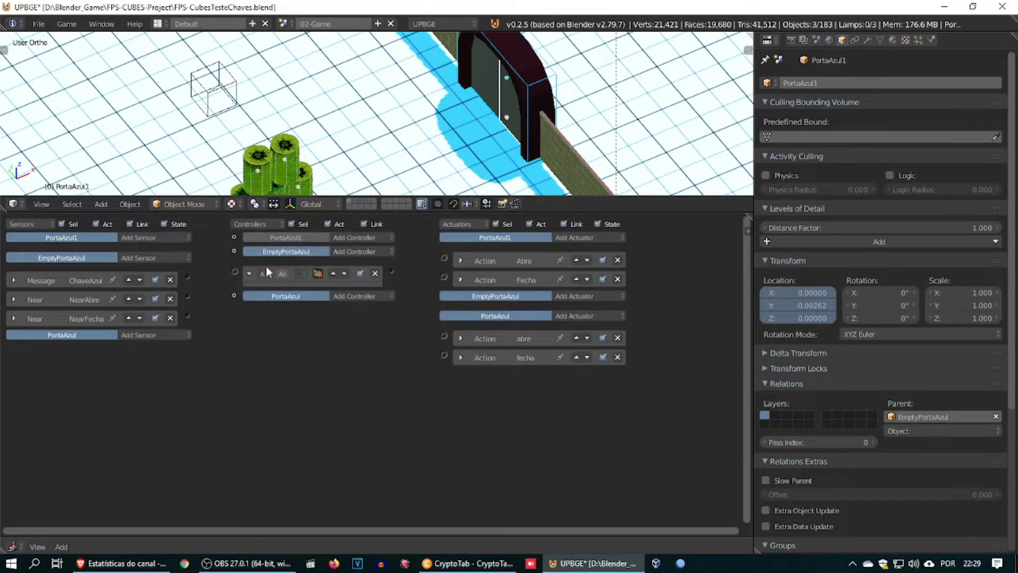
click(249, 273)
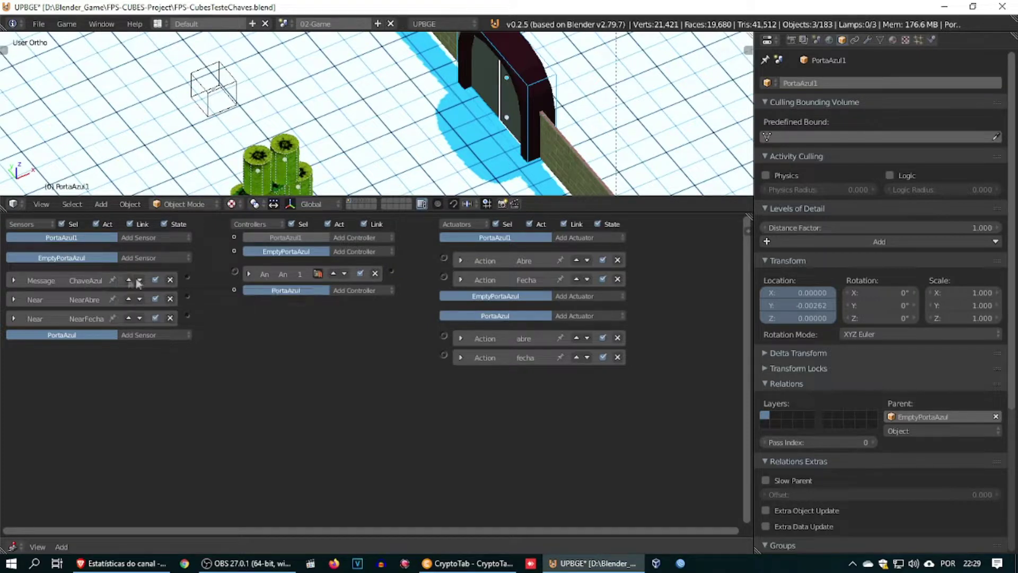
drag(187, 276, 233, 269)
drag(224, 274, 235, 272)
drag(391, 272, 441, 335)
Add a second And controller to EmptyPortaAzul, linking ChaveAzul and NearFecha to the closing actions of both doors
click(14, 316)
click(14, 316)
click(342, 251)
click(345, 259)
drag(191, 281, 235, 291)
drag(189, 316, 235, 290)
click(249, 293)
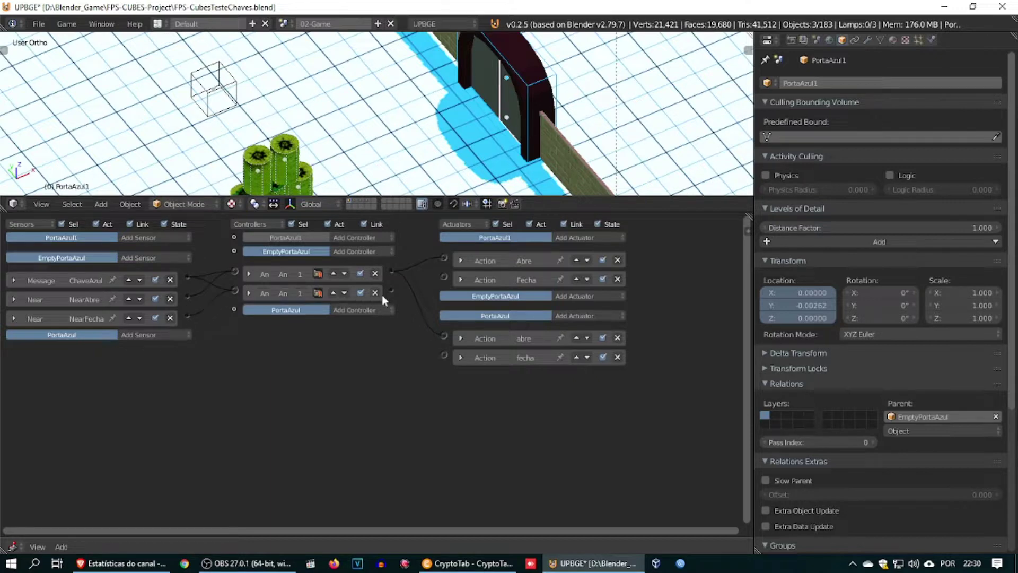
drag(390, 290, 444, 354)
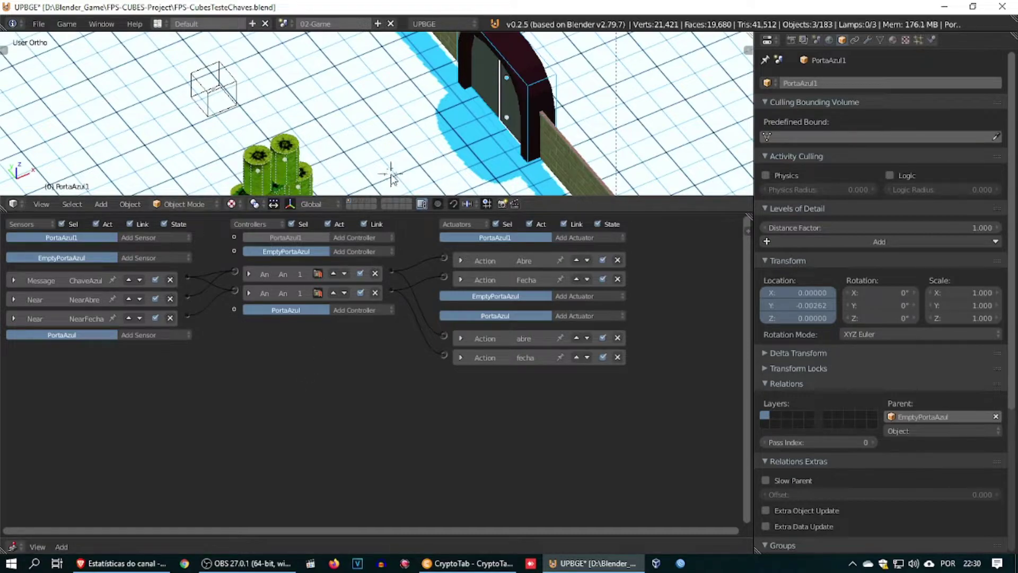
Test the door logic by running the game in the enlarged camera view and driving the cube around the blue door
key(KP_0)
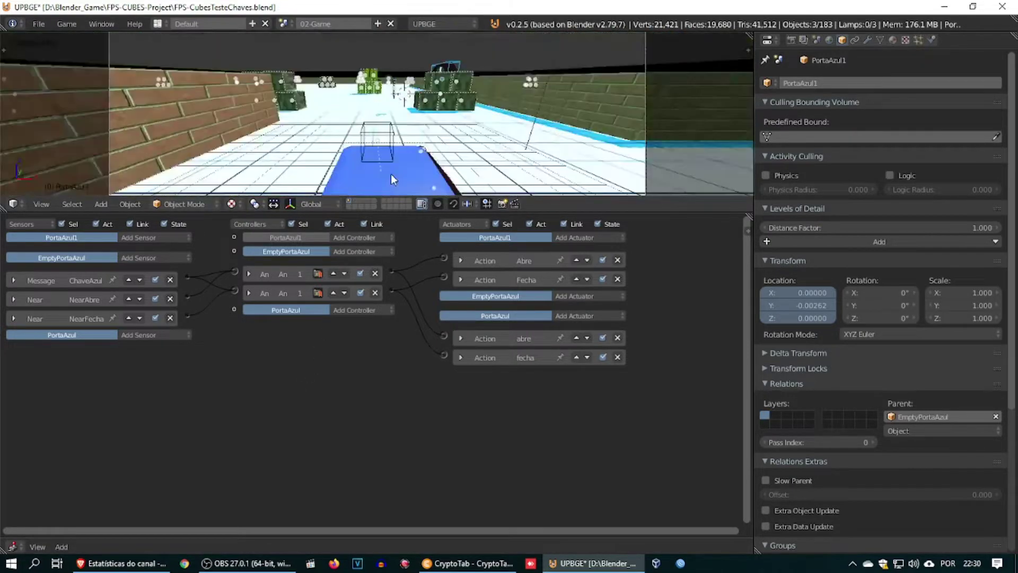
key(ctrl+Up)
key(Home)
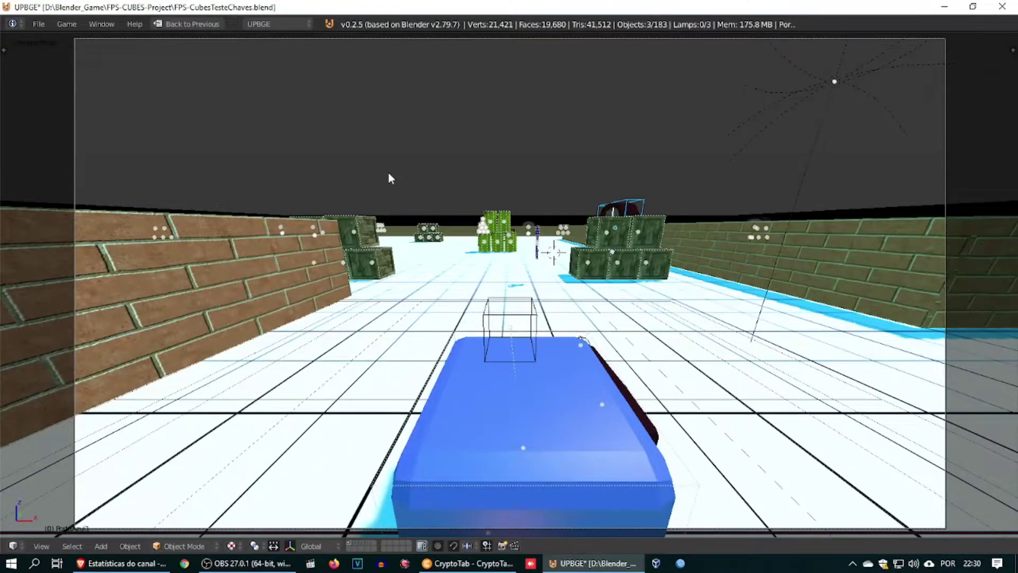
key(p)
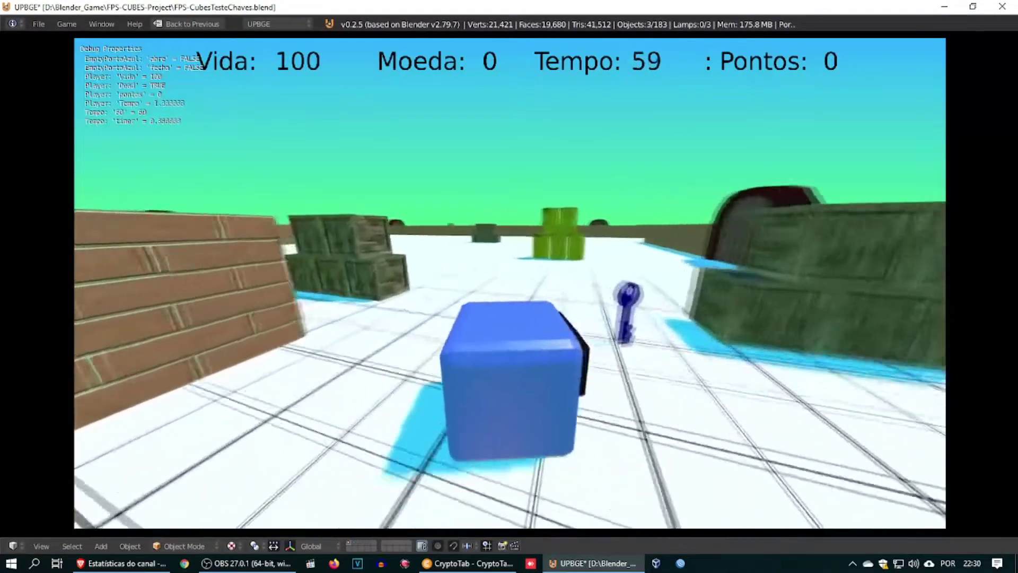
key(w)
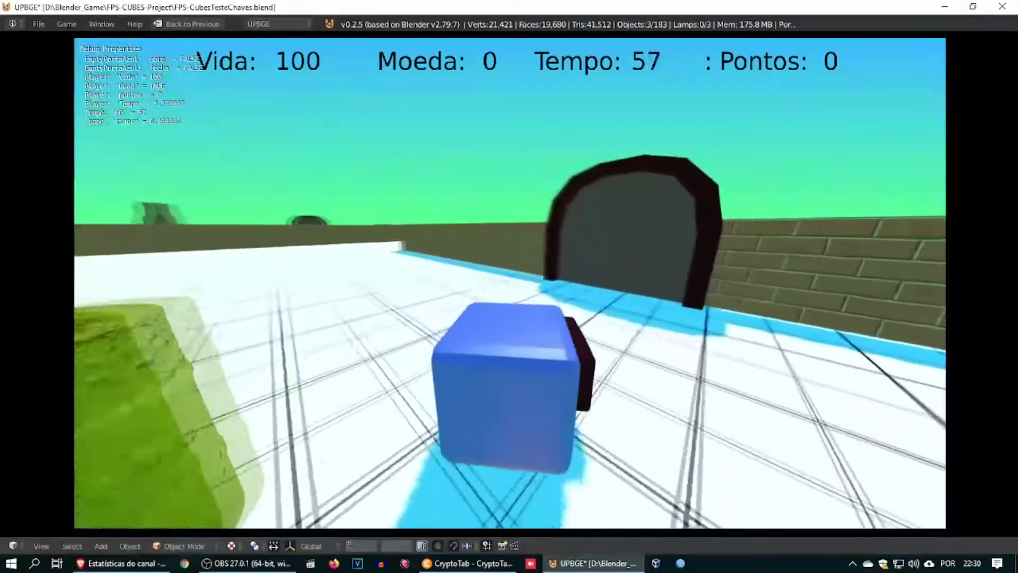
key(w)
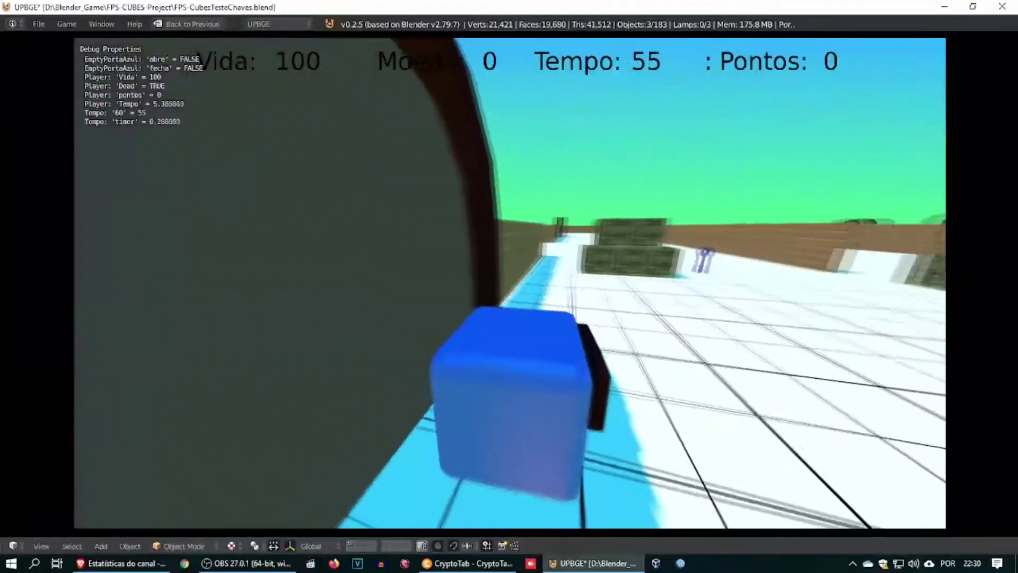
key(w)
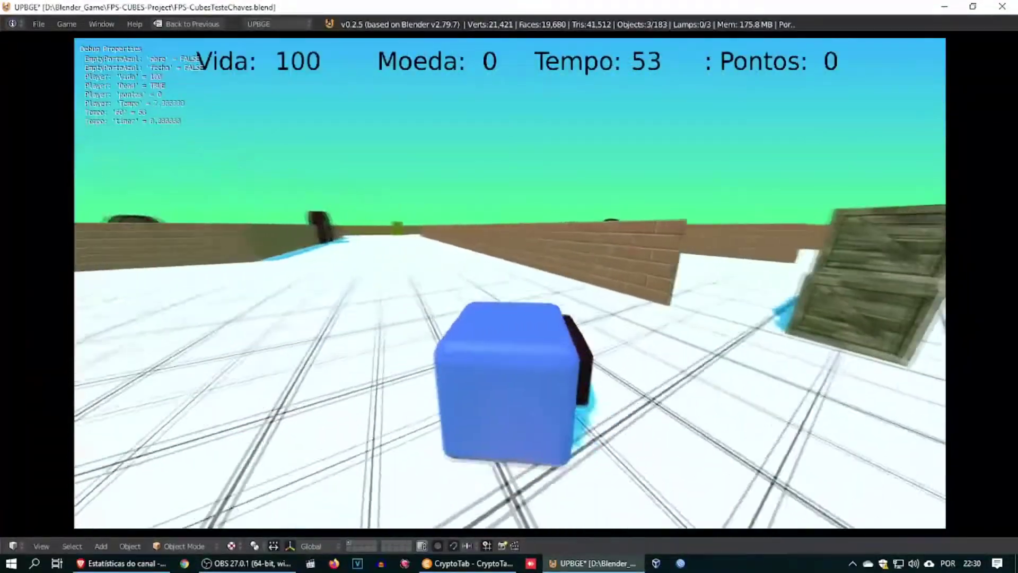
key(w)
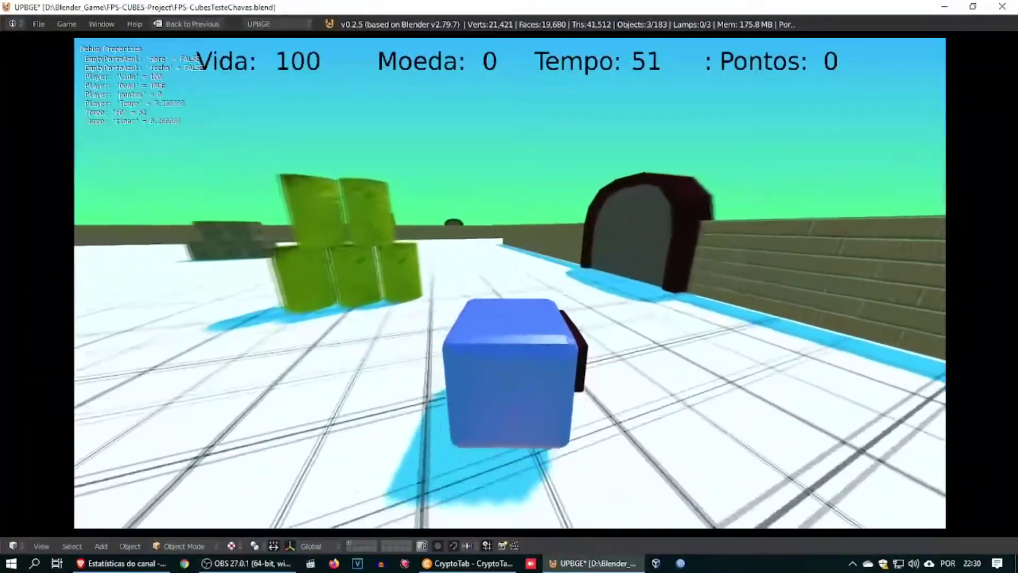
key(w)
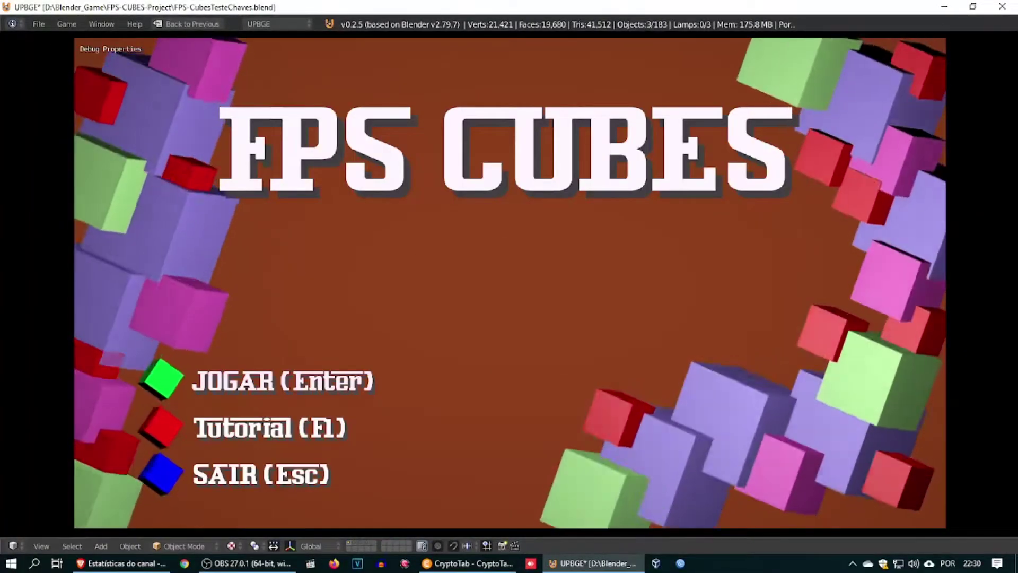
key(Escape)
key(ctrl+Up)
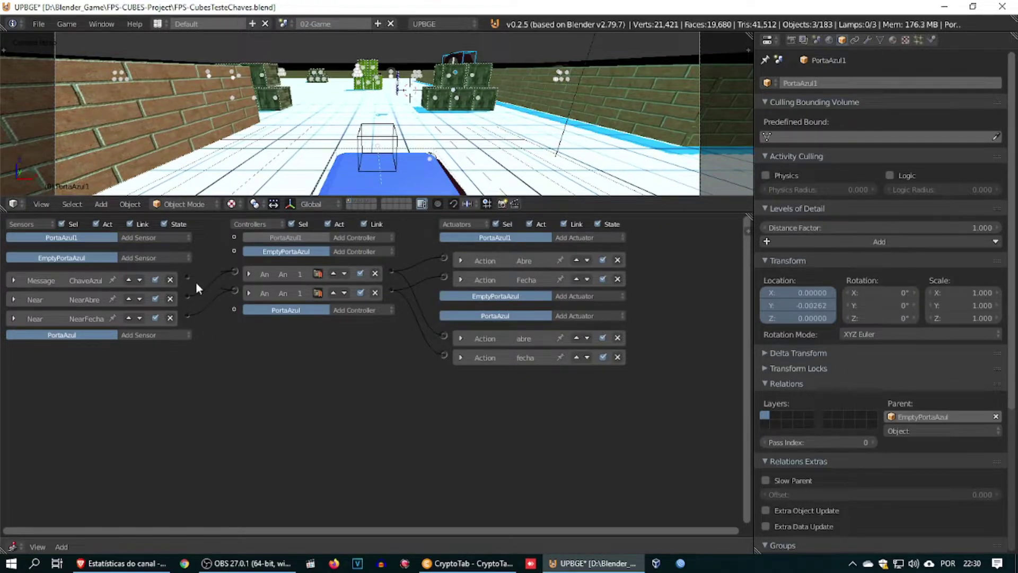
Add a Property sensor to EmptyPortaAzul that checks whether the abre property equals True
click(168, 258)
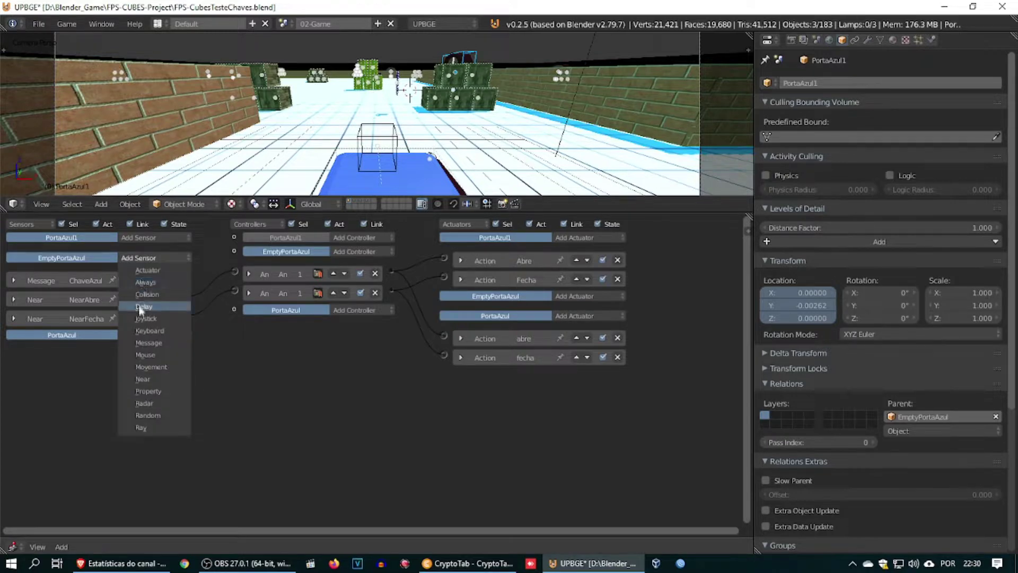
click(137, 391)
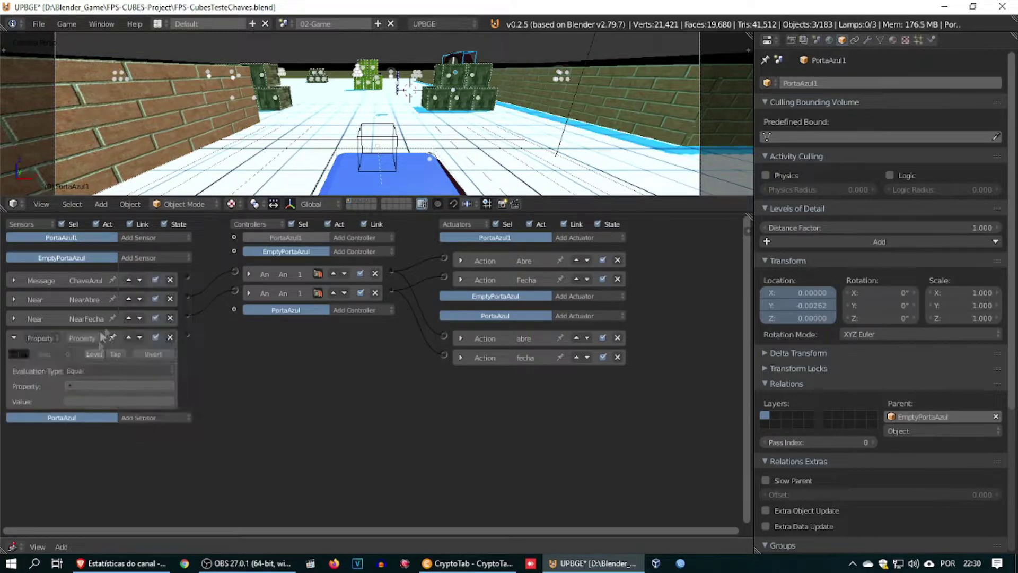
click(88, 385)
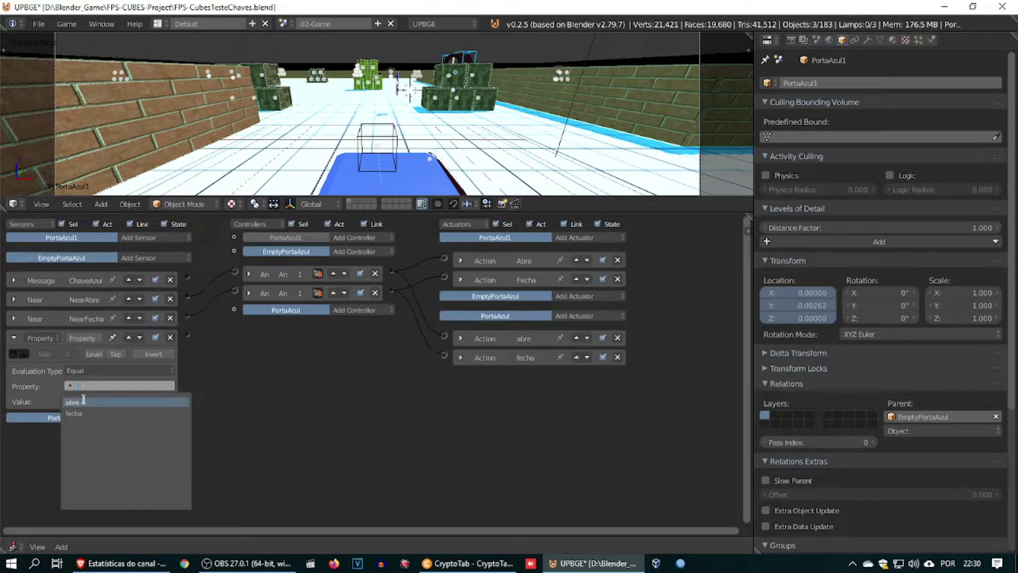
click(84, 402)
click(83, 400)
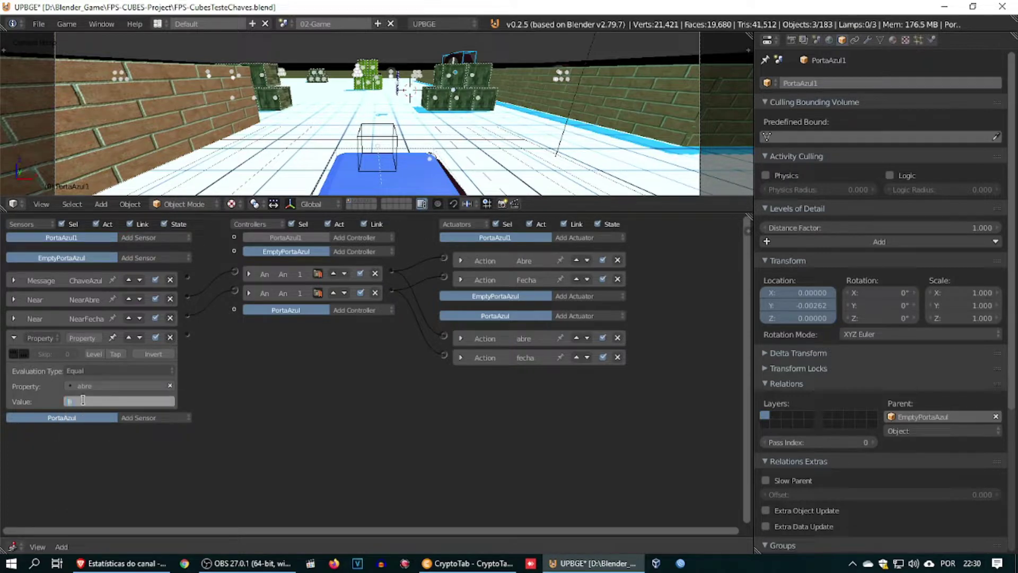
key(Return)
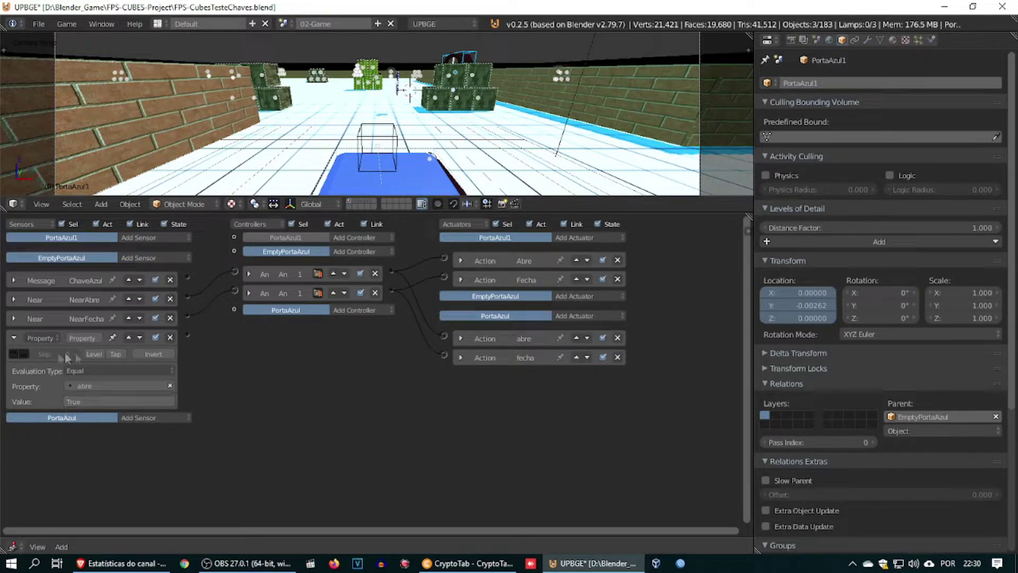
click(13, 337)
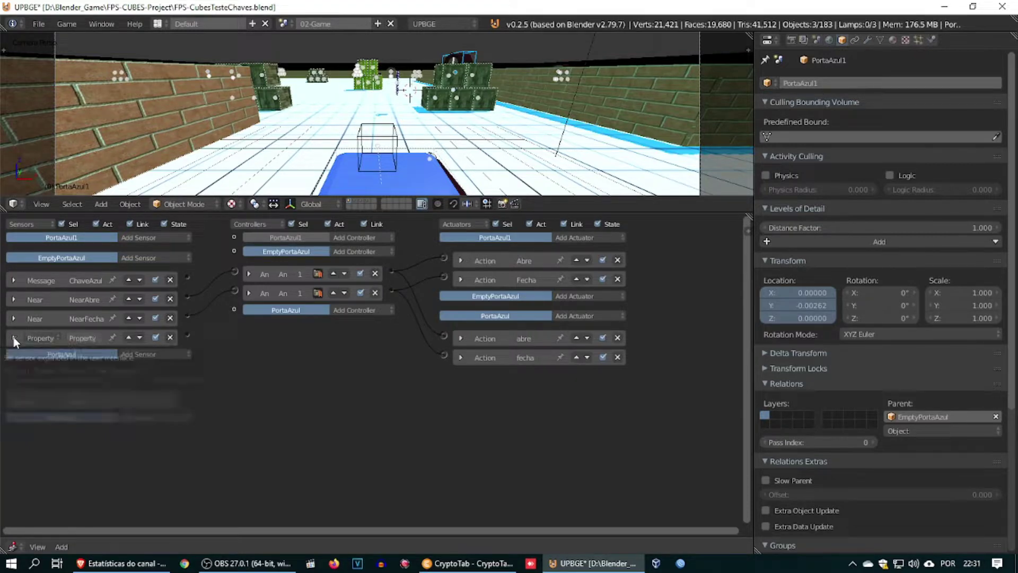
Rename the new property sensor AbreTrue, placed above NearFecha and linked to the first And controller
drag(187, 335, 234, 271)
click(128, 337)
click(12, 319)
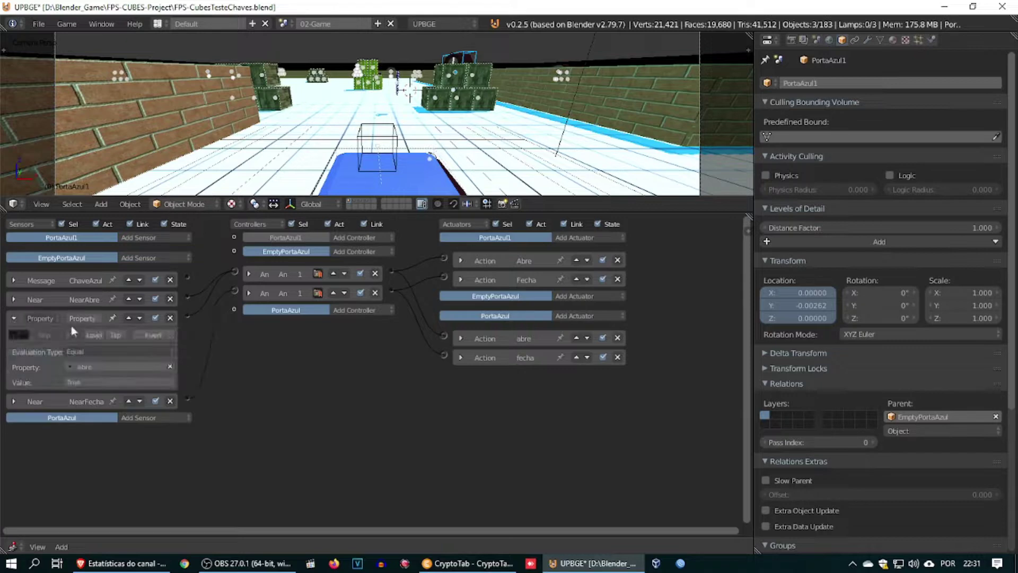
text(AbreTrue)
click(264, 367)
click(13, 318)
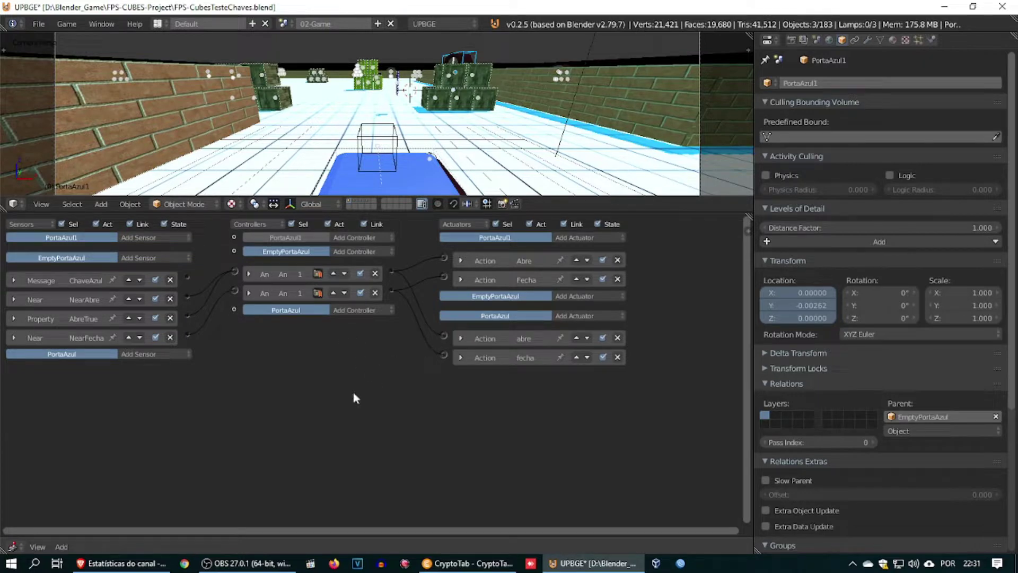
Select EmptyPortaAzul and add a Property actuator that assigns True to the abre property
key(n)
key(n)
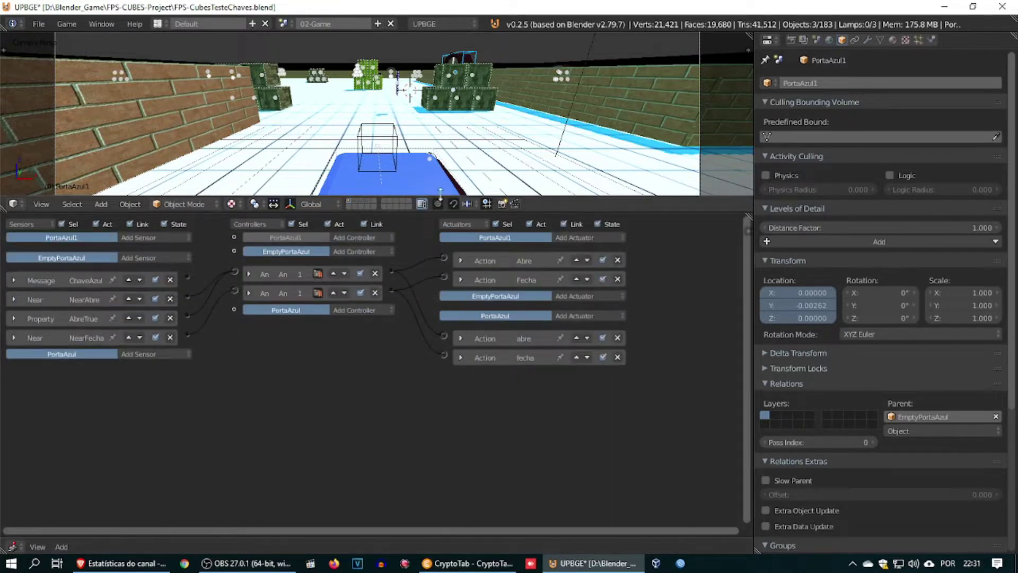
key(KP_0)
middle_drag(443, 118, 337, 167)
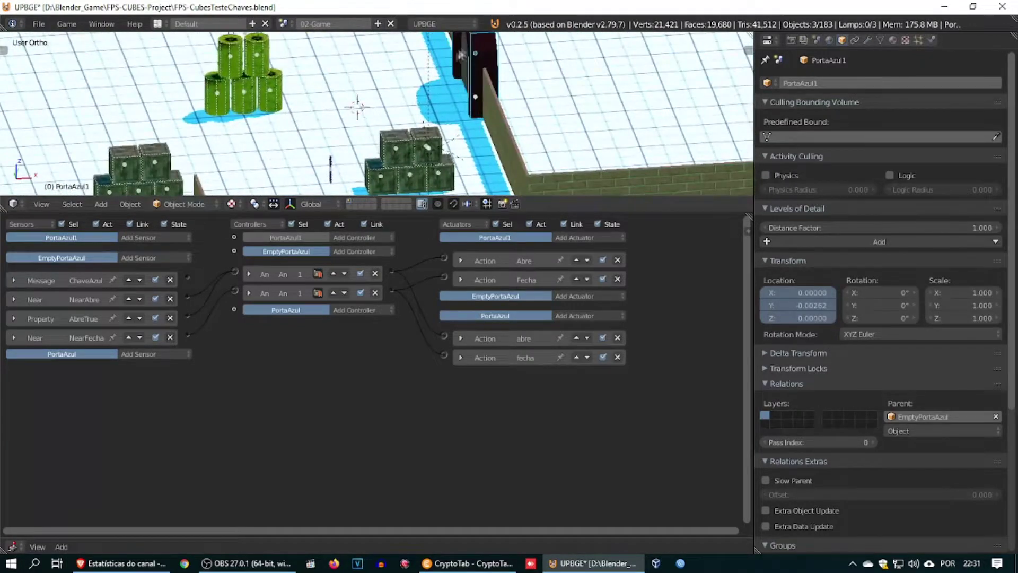
right_click(470, 32)
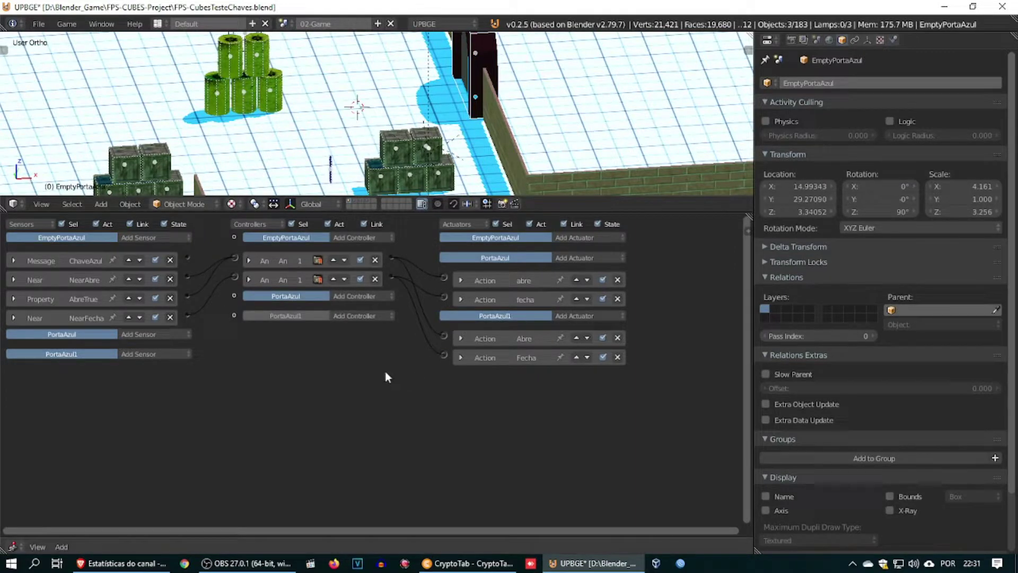
click(561, 237)
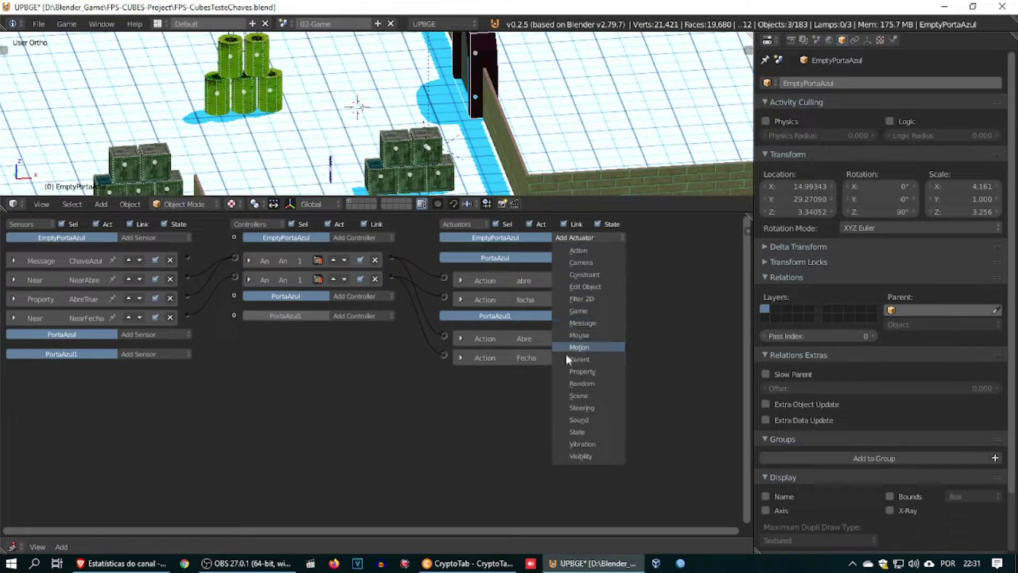
click(565, 367)
click(533, 293)
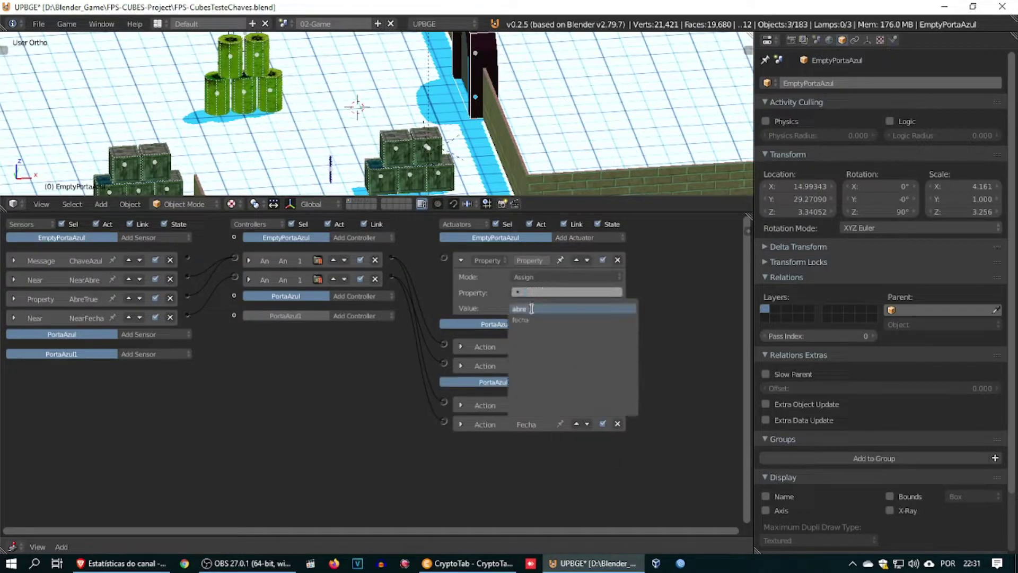
click(532, 309)
click(533, 307)
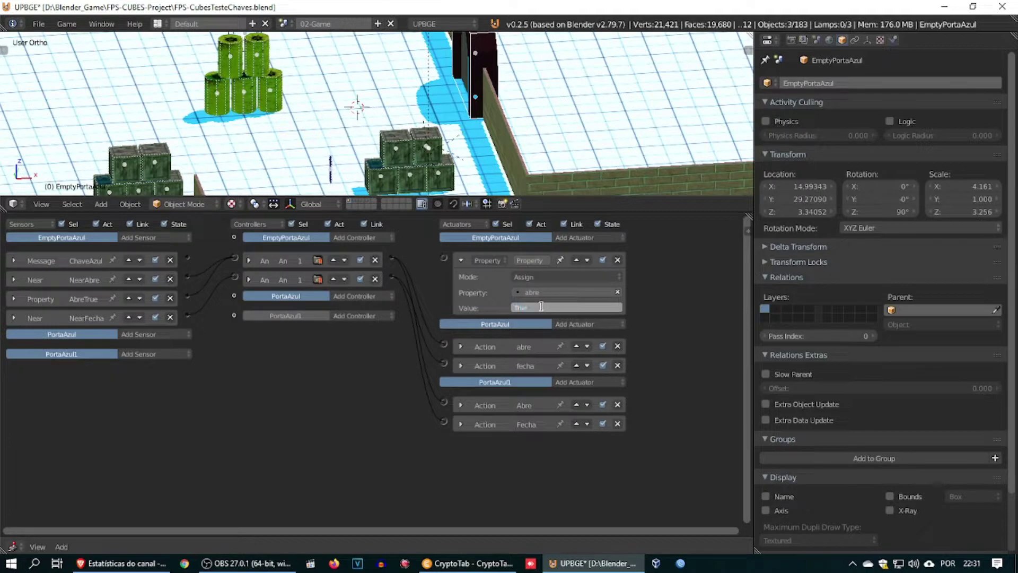
Rename the new property actuator AbreTrue
click(519, 260)
key(BackSpace)
text(AbreTrue)
key(Return)
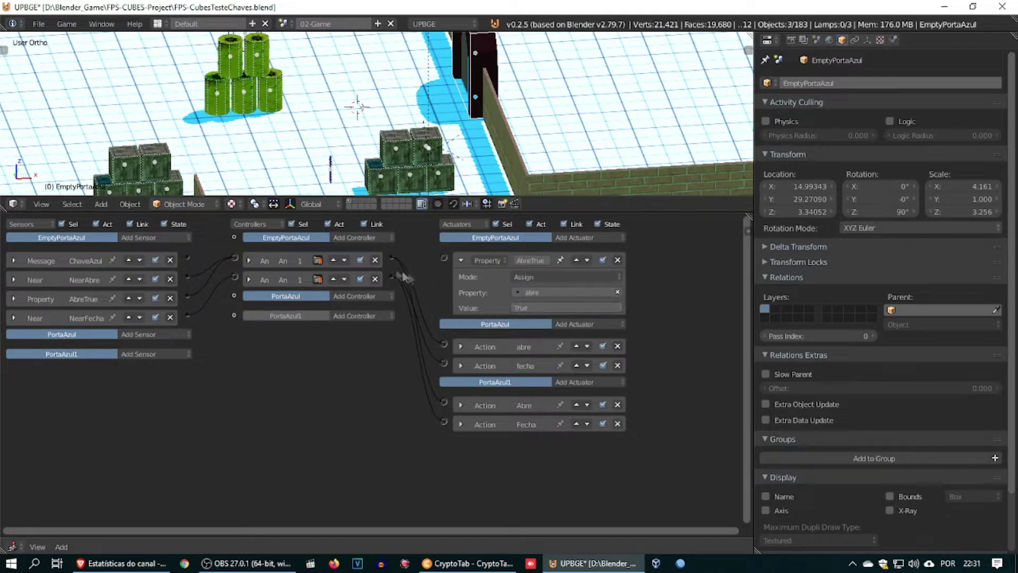
Link the ChaveAzul message sensor to the AbreTrue actuator through a new And controller placed first in the list
drag(188, 258, 443, 258)
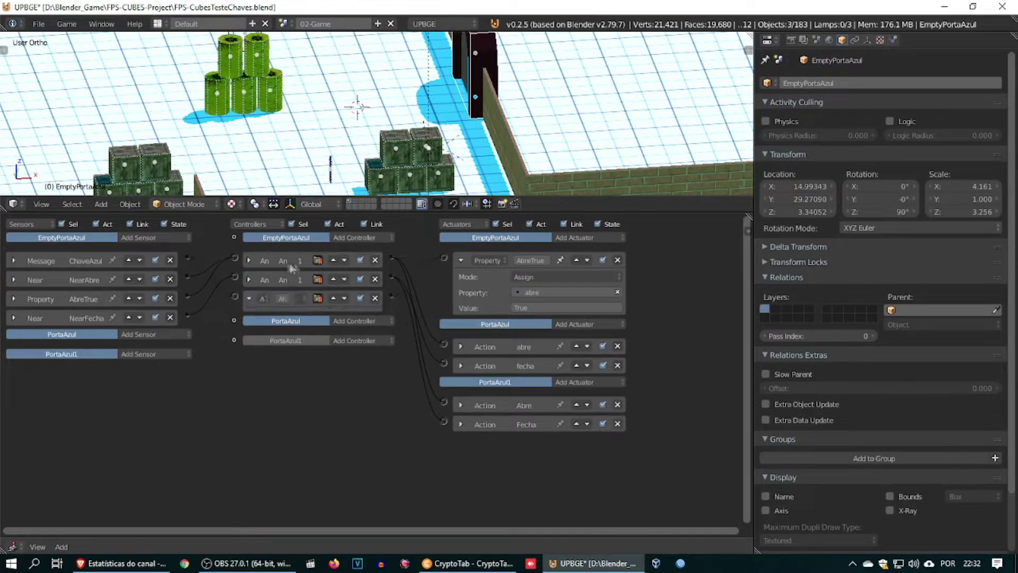
click(248, 299)
click(333, 279)
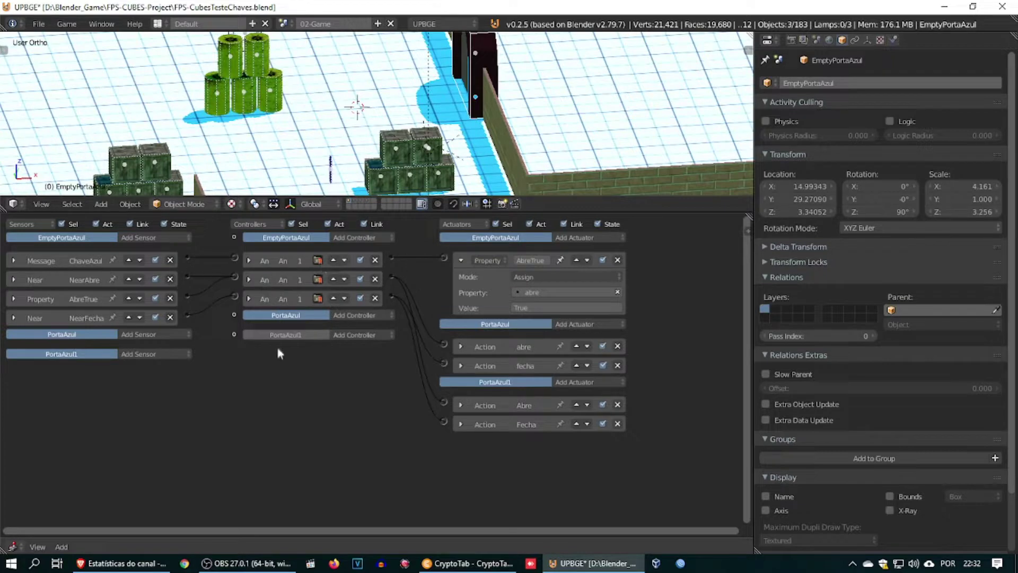
click(460, 260)
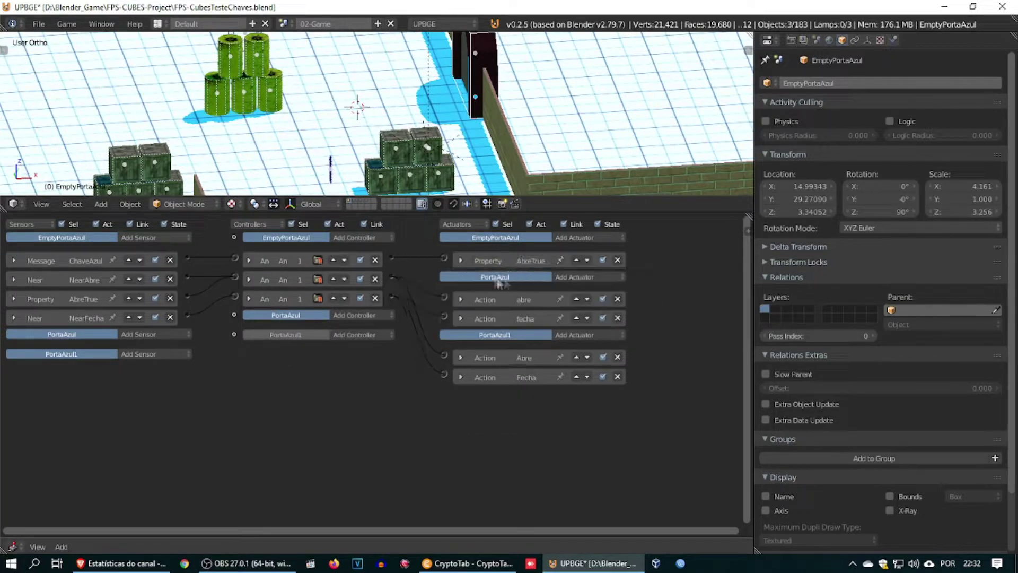
Review the settings of the AbreTrue actuator and the NearFecha sensor
click(460, 260)
click(460, 259)
click(13, 318)
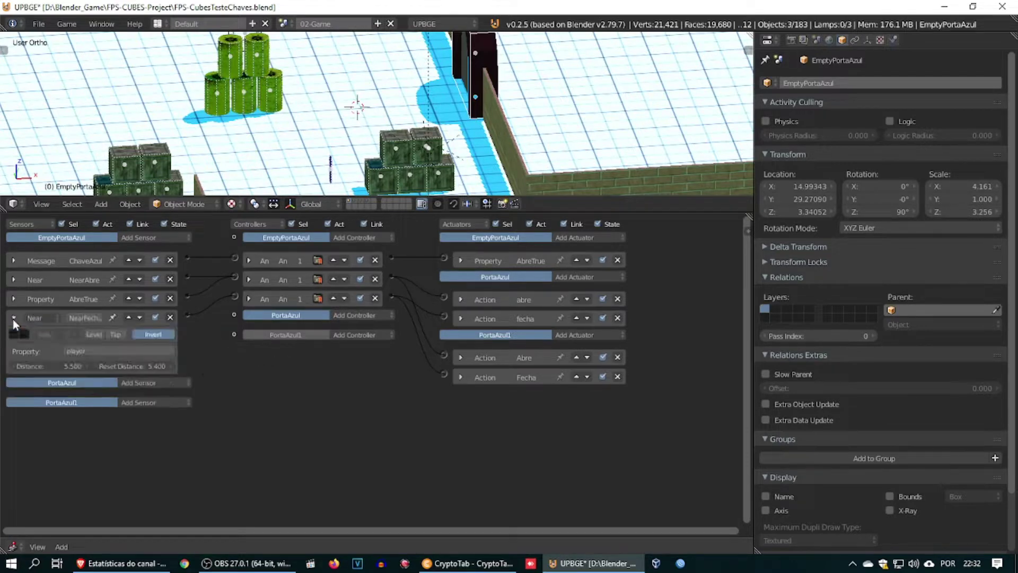
click(13, 318)
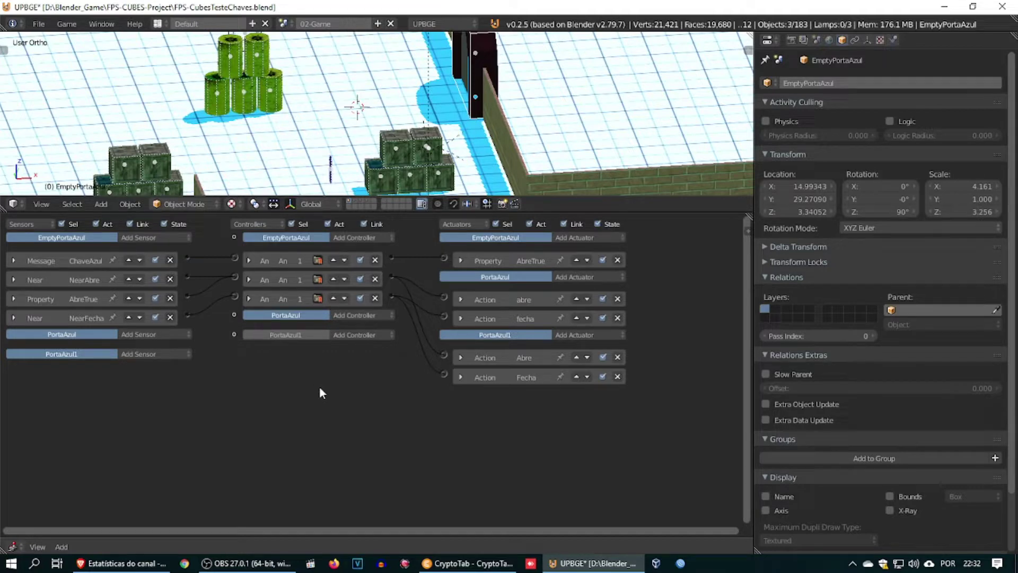
Add a Property sensor to EmptyPortaAzul and name it AbreTeru
click(316, 173)
click(141, 238)
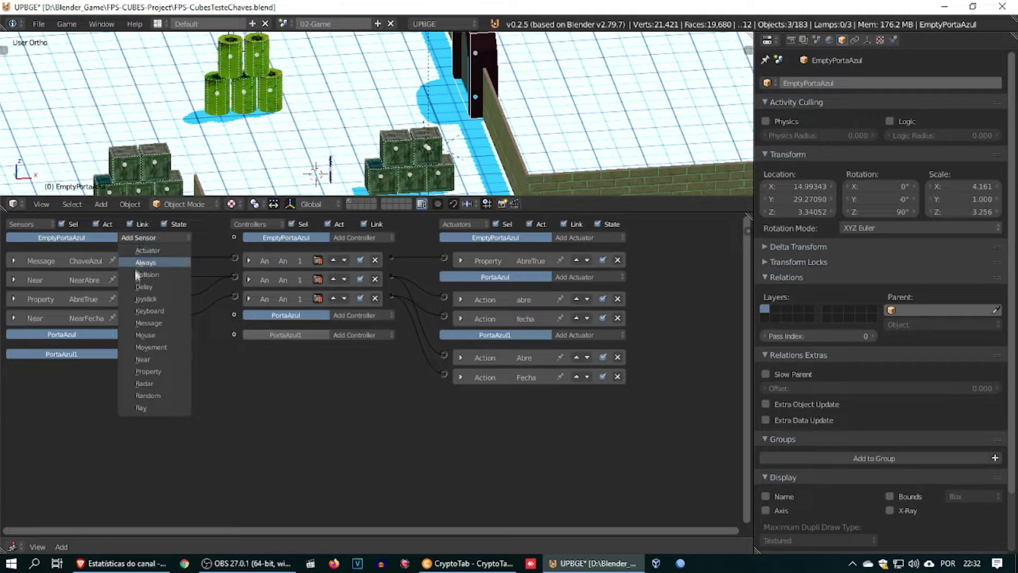
click(148, 372)
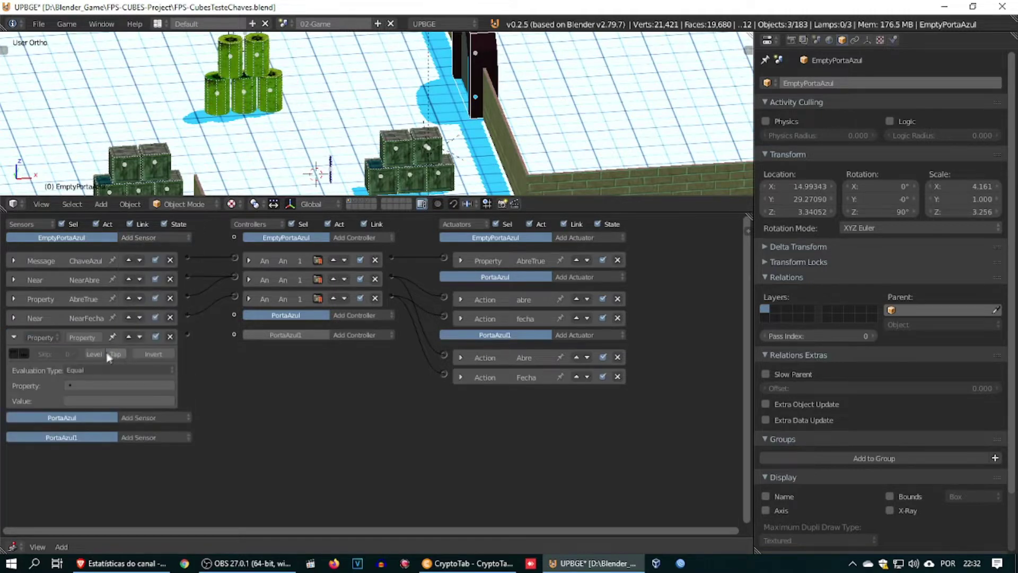
click(85, 338)
text(AbreTeru)
Make the AbreTeru sensor check that the abre property equals True
click(85, 390)
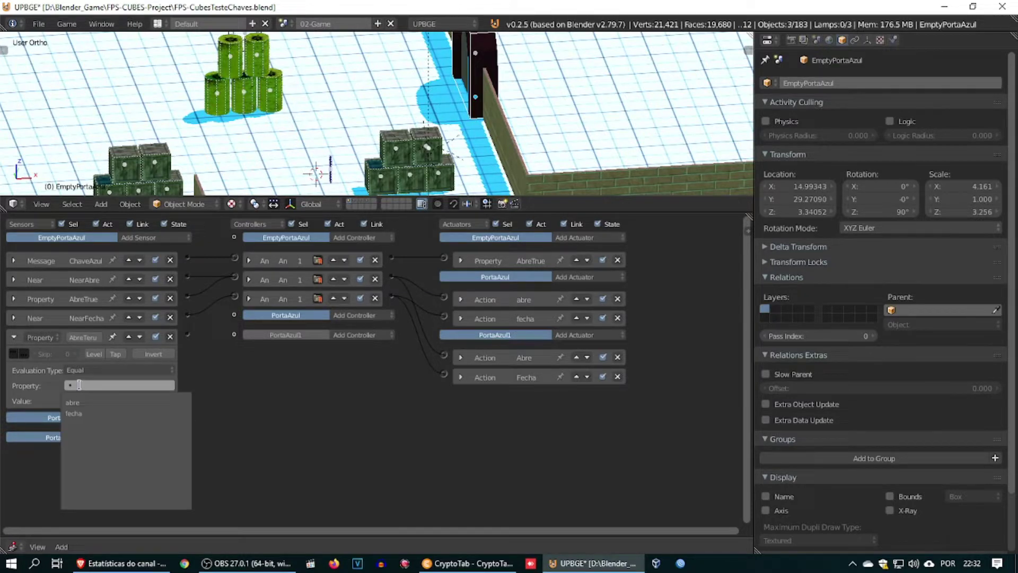
click(80, 405)
click(77, 401)
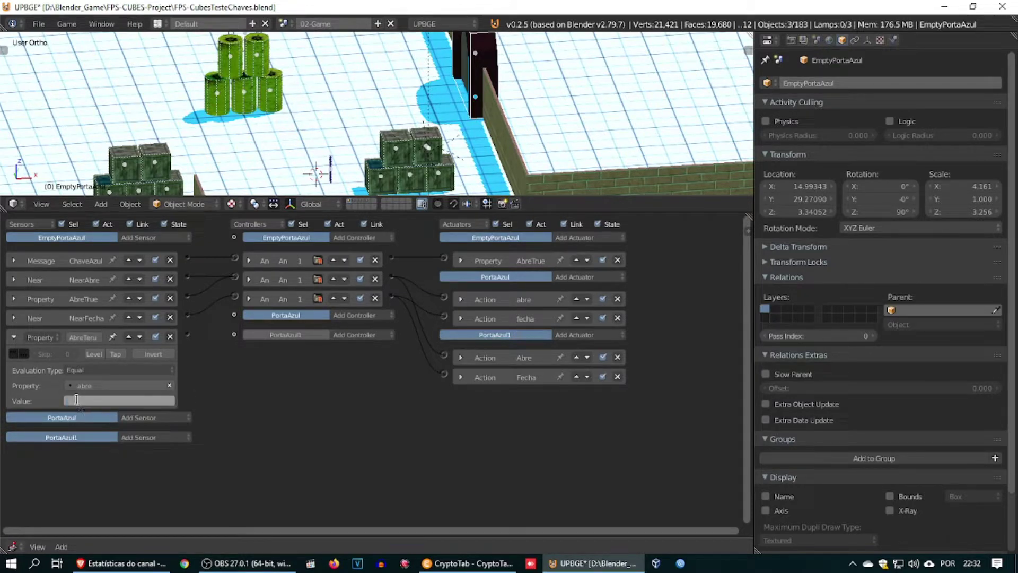
text(True)
key(Return)
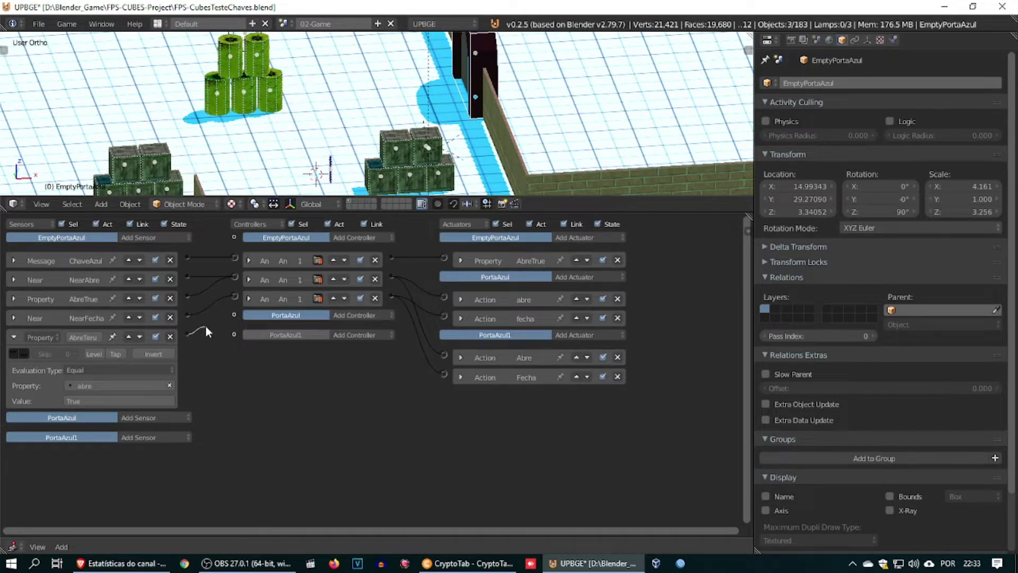
Link the AbreTeru sensor to an existing And controller and move it above the NearFecha sensor
drag(206, 327, 233, 276)
drag(232, 272, 234, 276)
click(13, 337)
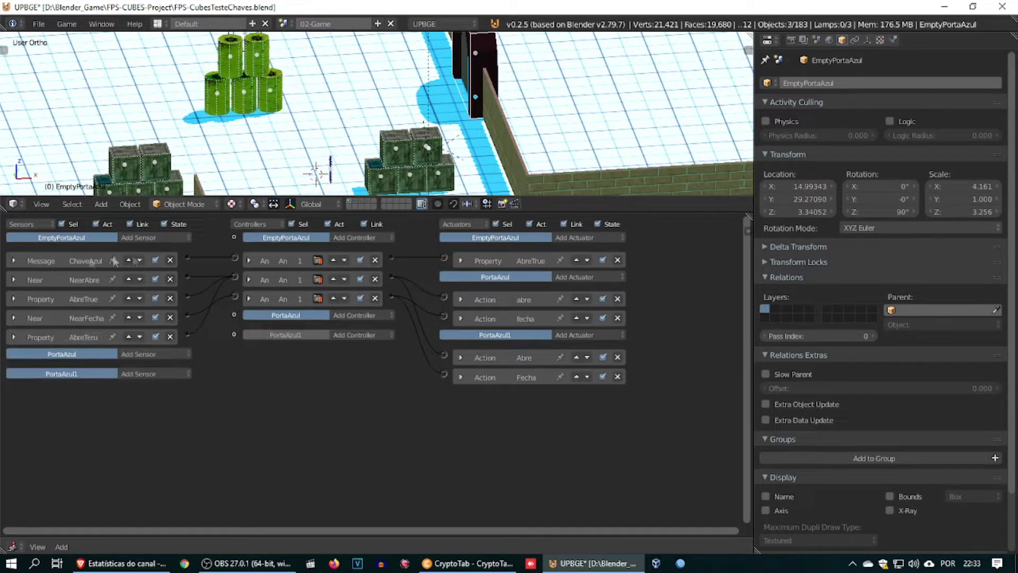
click(128, 336)
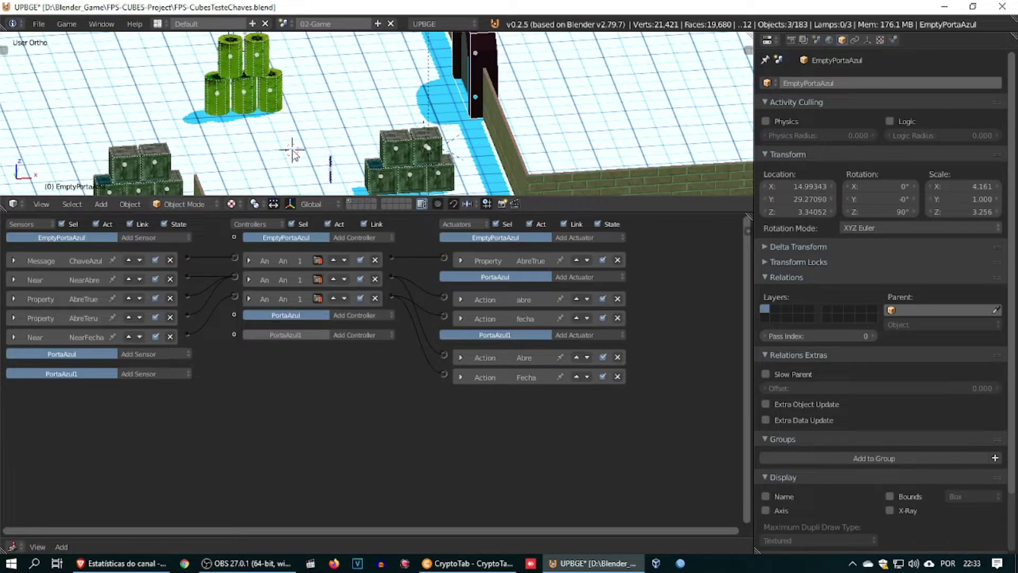
Run the game through the camera in a maximized 3D view and approach the blue door without the key
key(KP_0)
key(ctrl+Up)
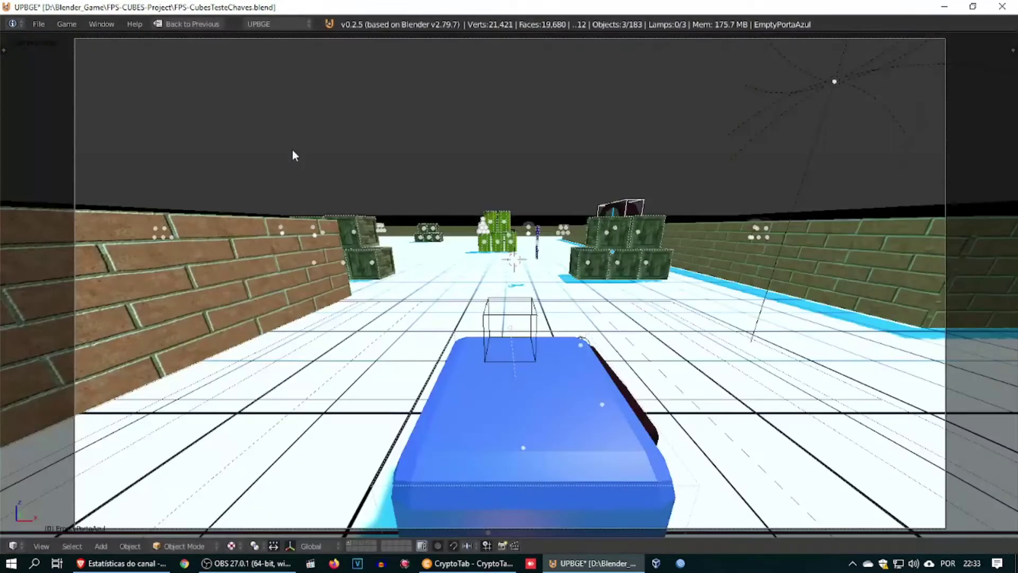
key(p)
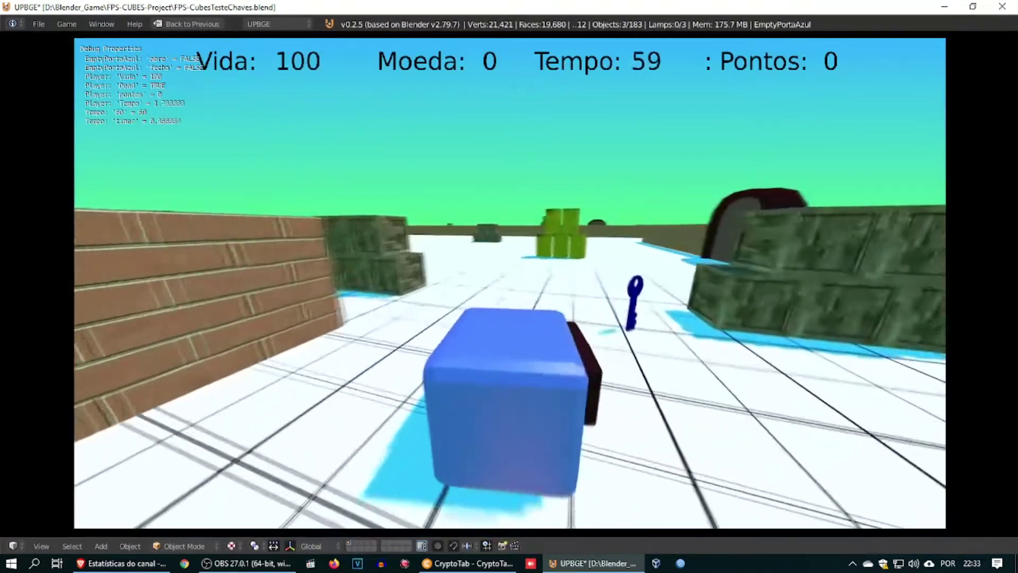
key(w)
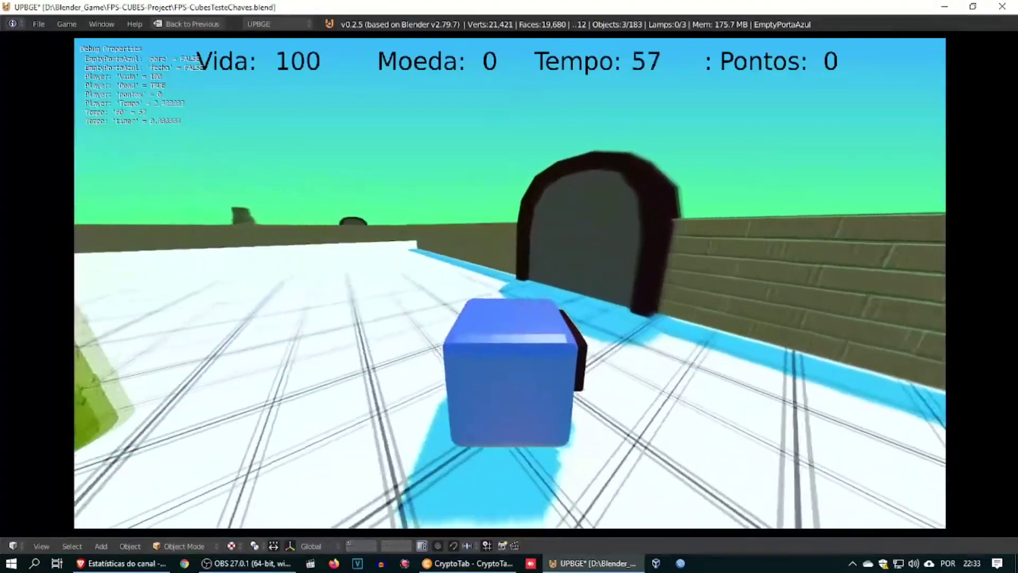
key(w)
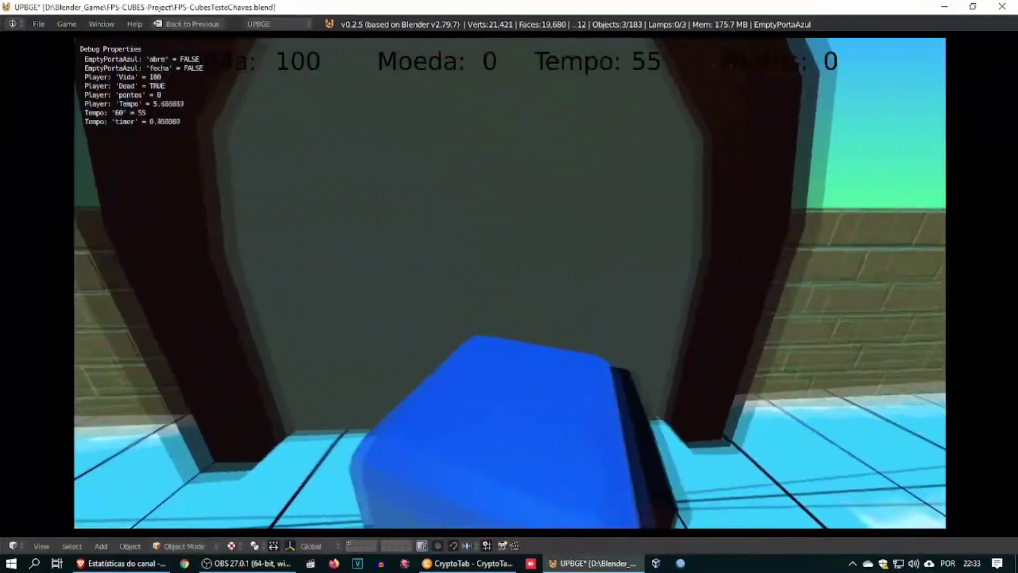
key(w)
key(w)
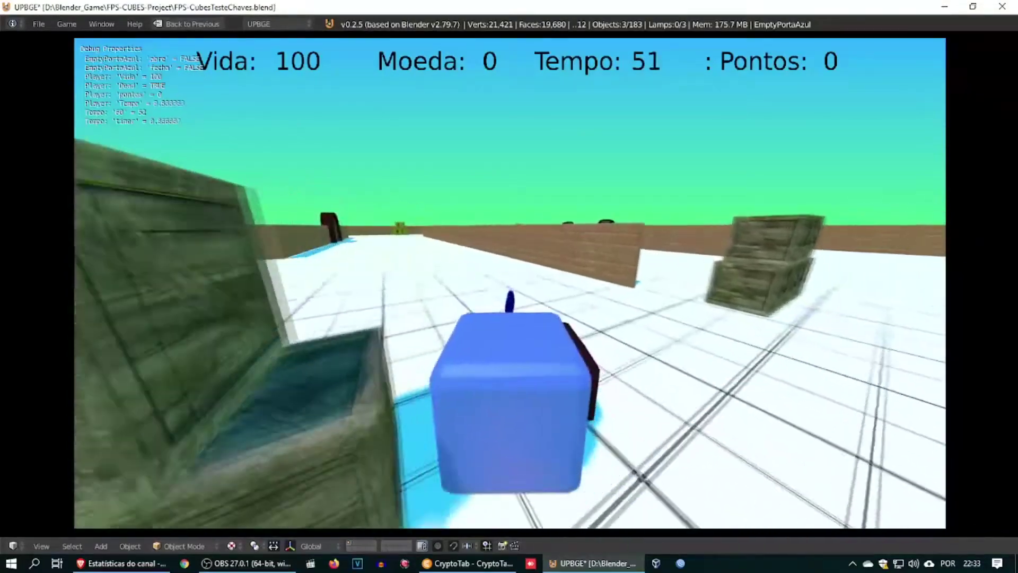
Collect the blue key in the running game and walk back up to the door
key(w)
key(w)
key(w)
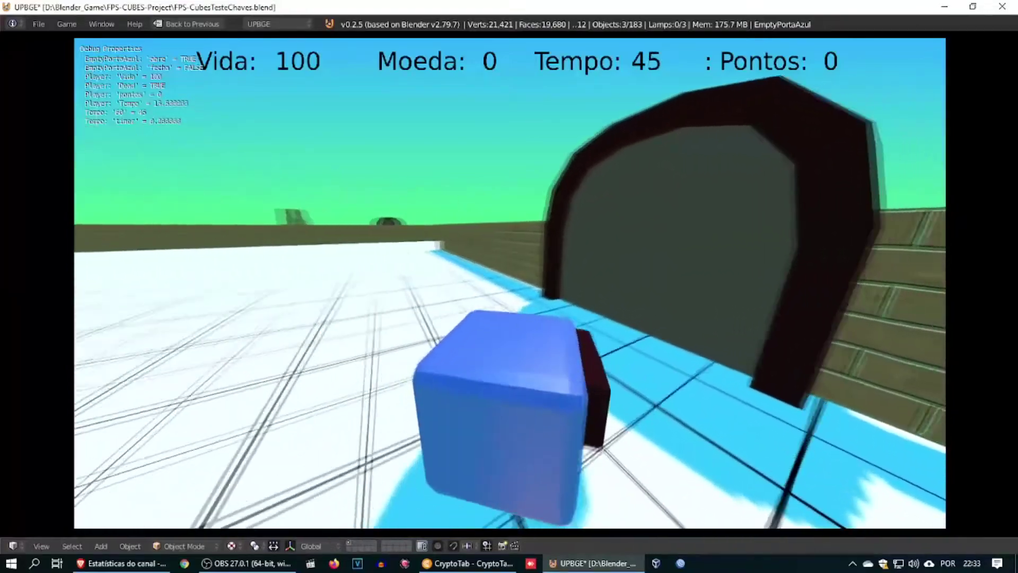
key(w)
Test the door's closing and opening by backing away, approaching again and passing through it in both directions
key(s)
key(s)
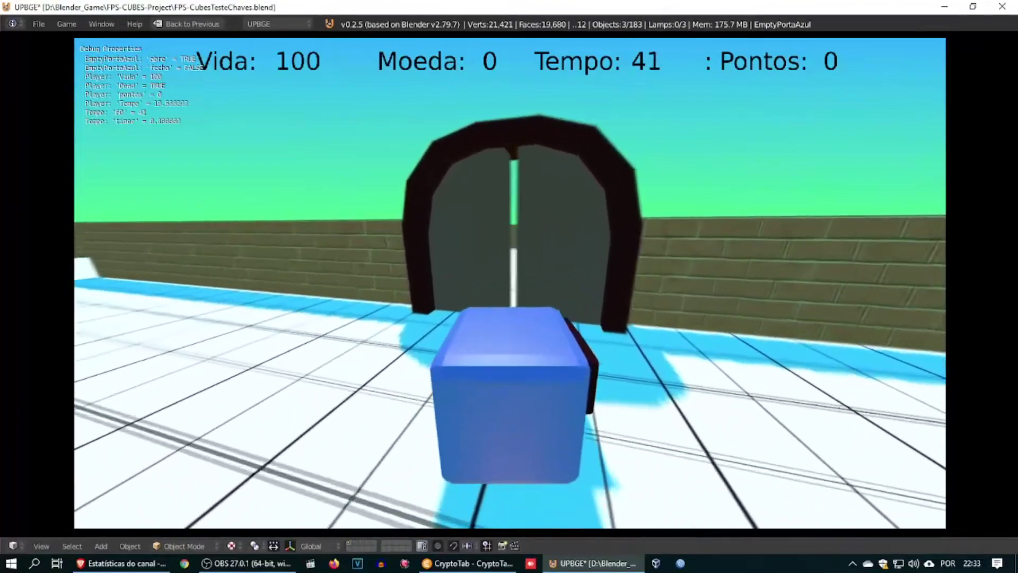
key(s)
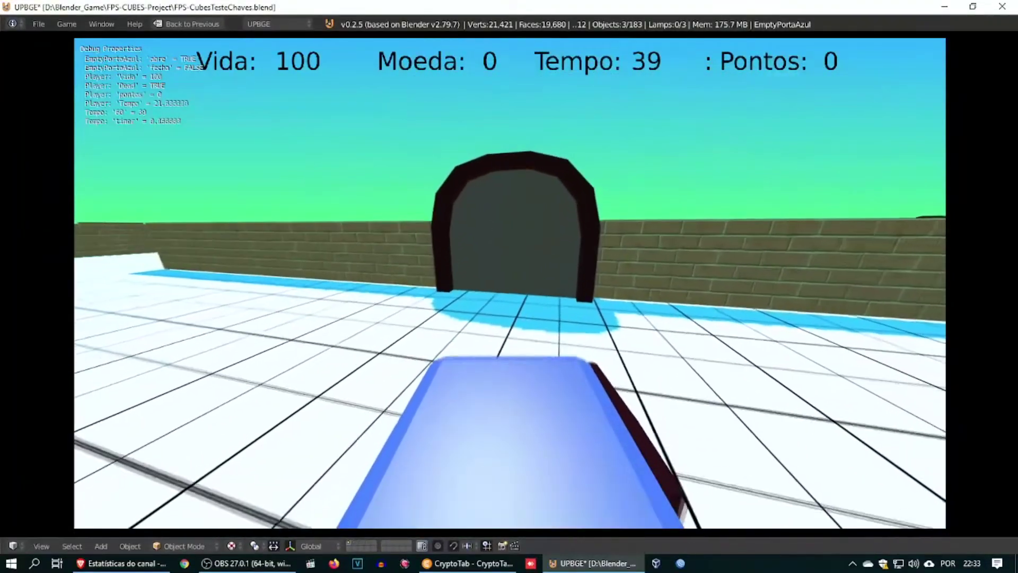
key(w)
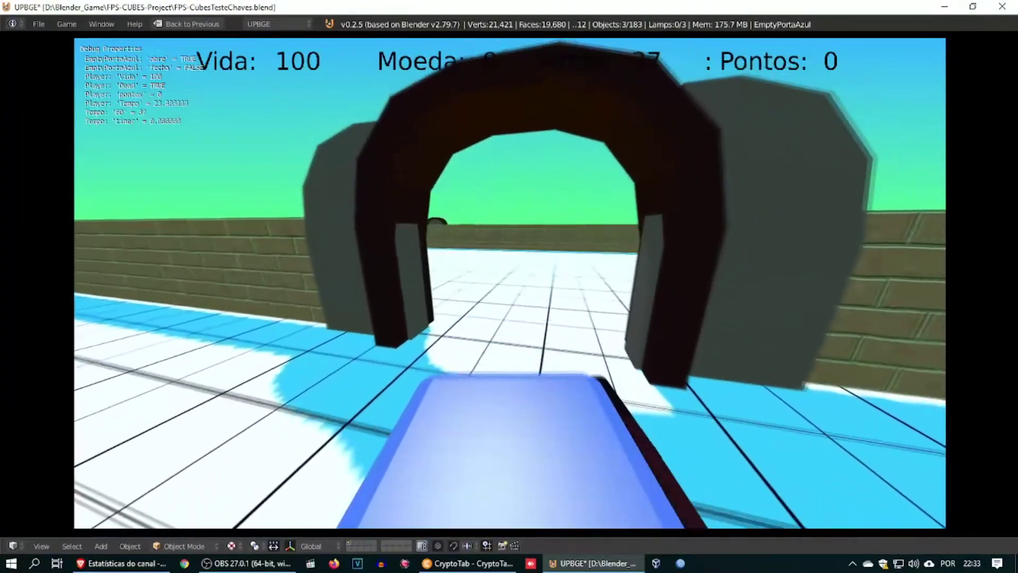
key(s)
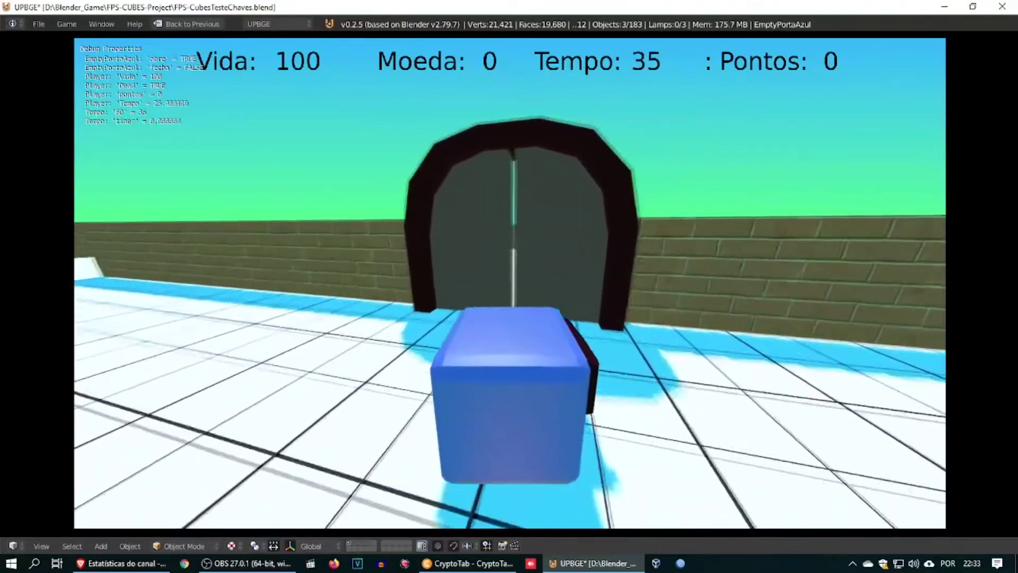
key(w)
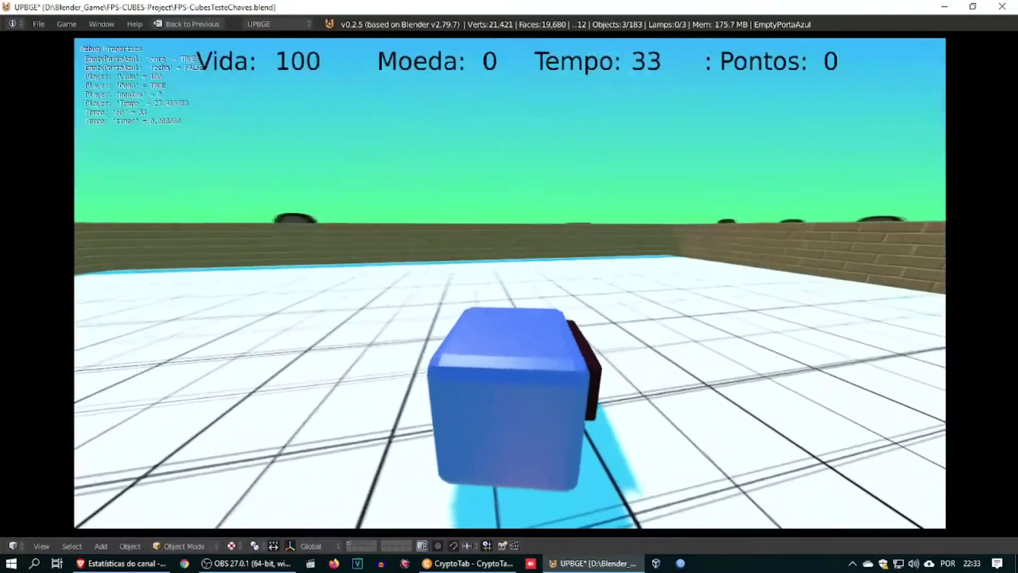
key(w)
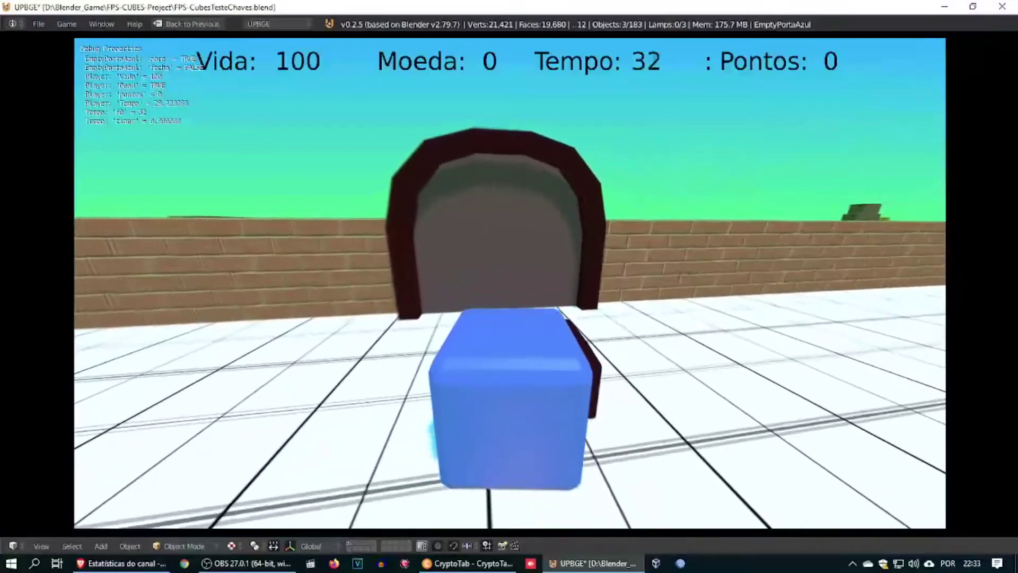
key(w)
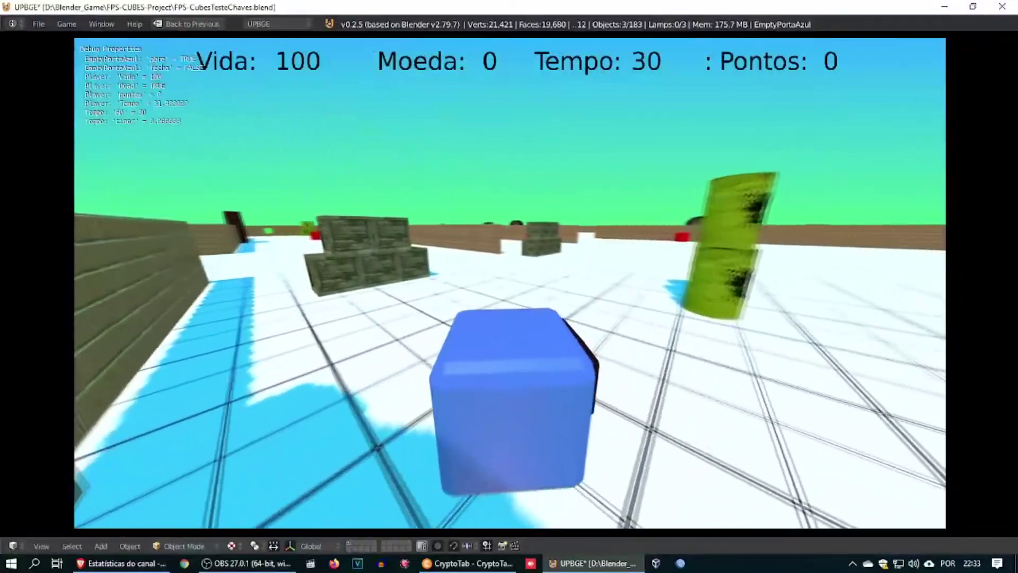
Play through the rest of the level until the time runs out, and exit the game
key(w)
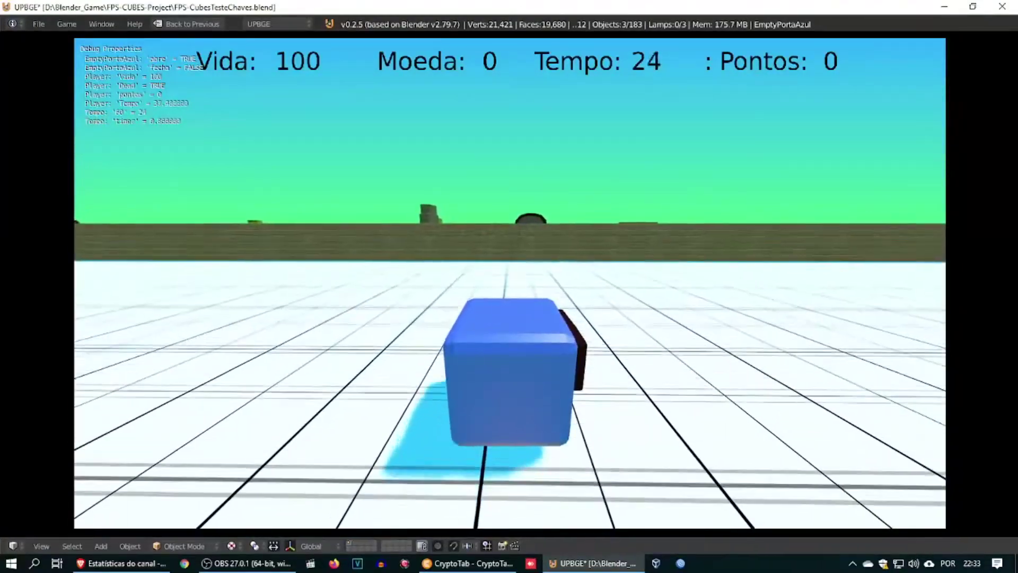
key(w)
key(w)
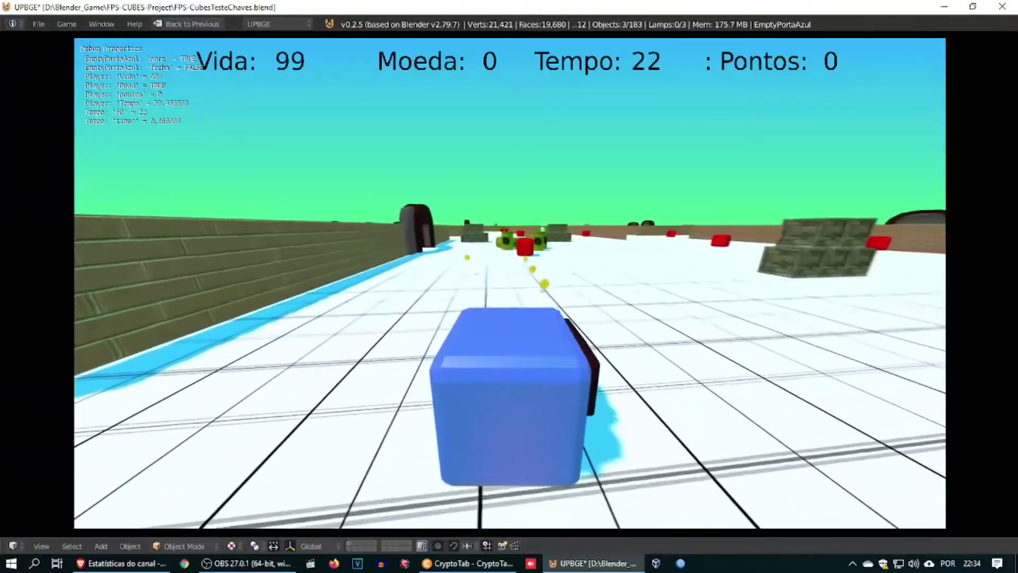
key(w)
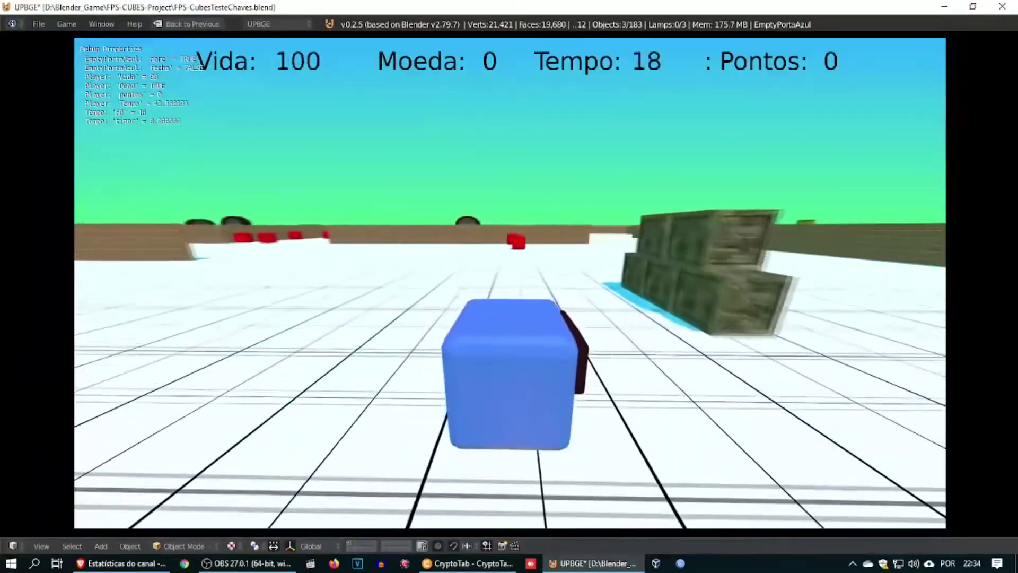
key(w)
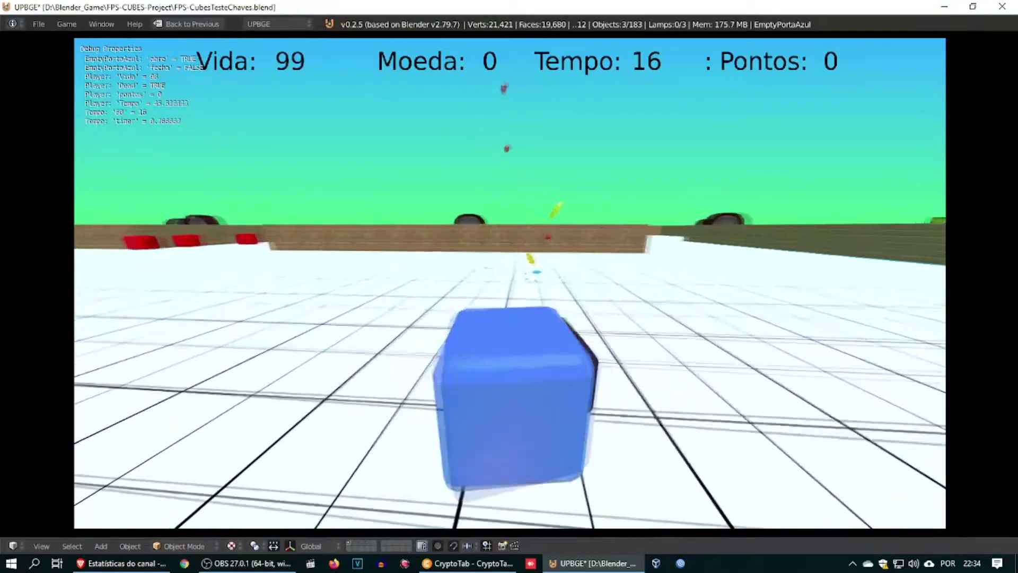
key(w)
key(w)
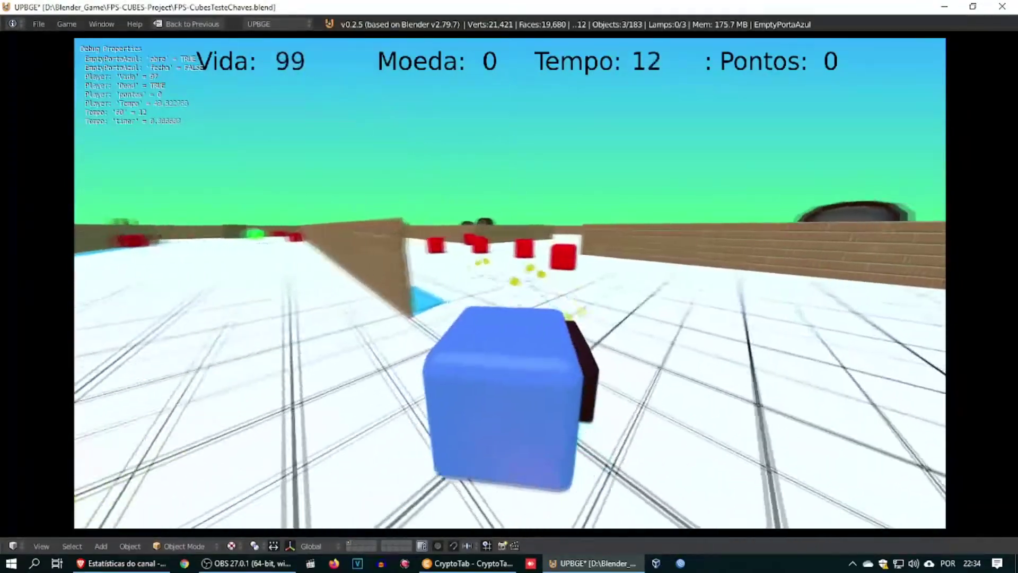
key(w)
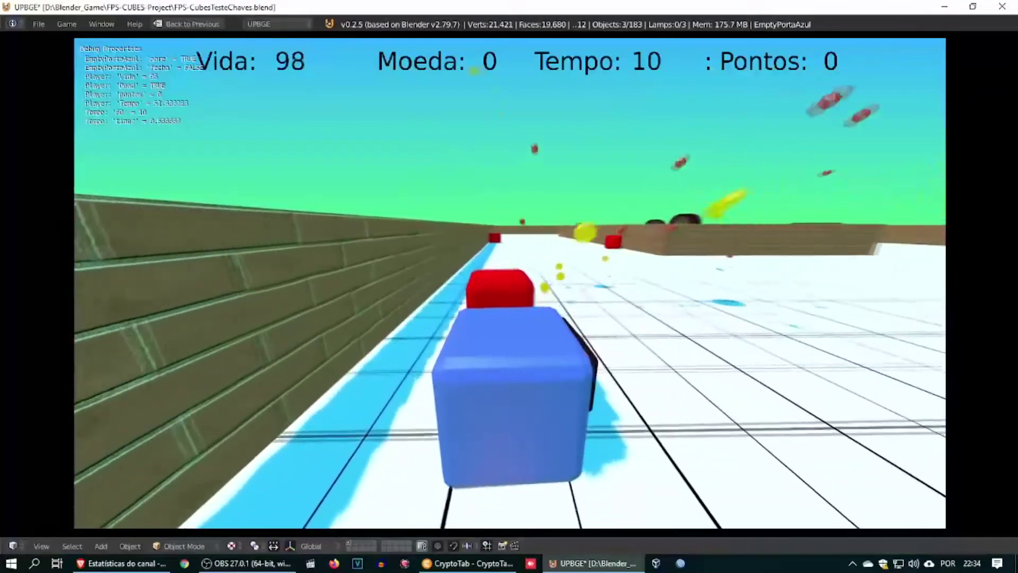
key(w)
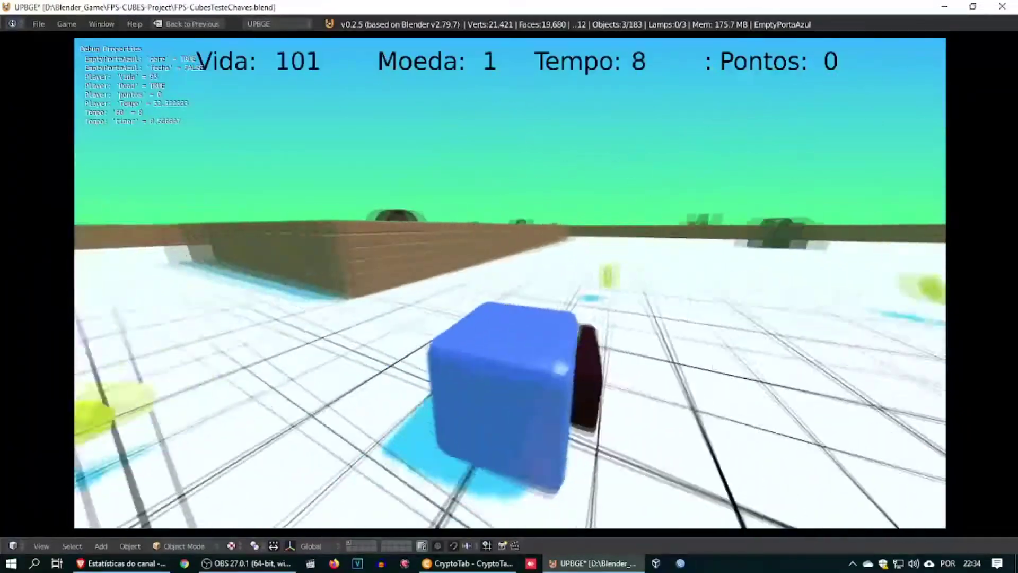
key(w)
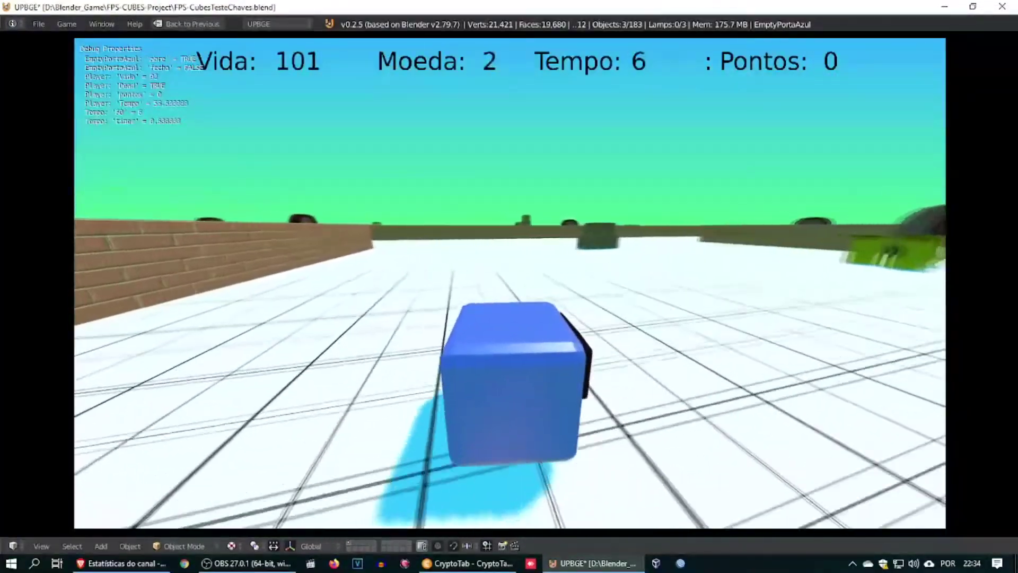
key(w)
key(w)
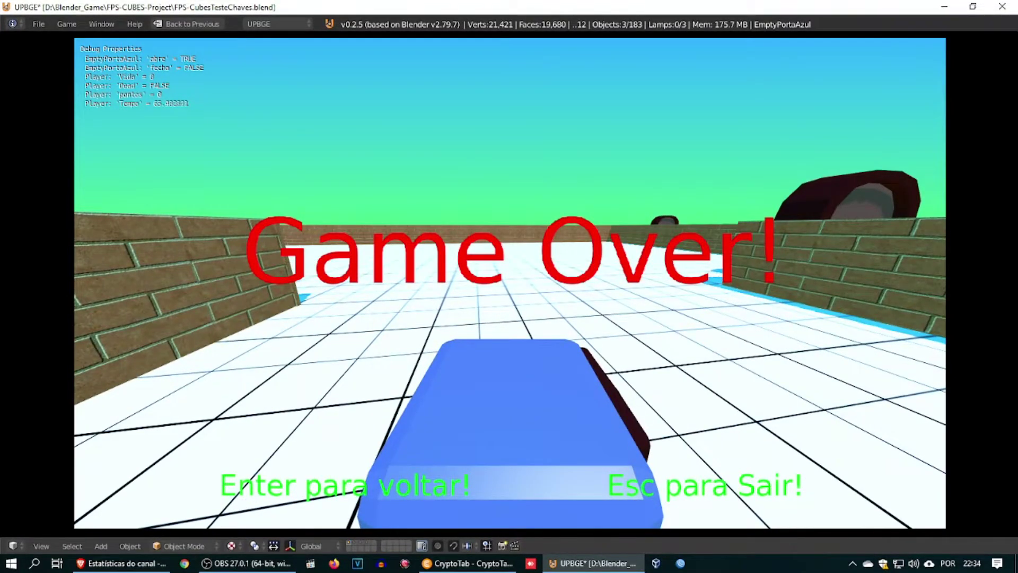
key(Escape)
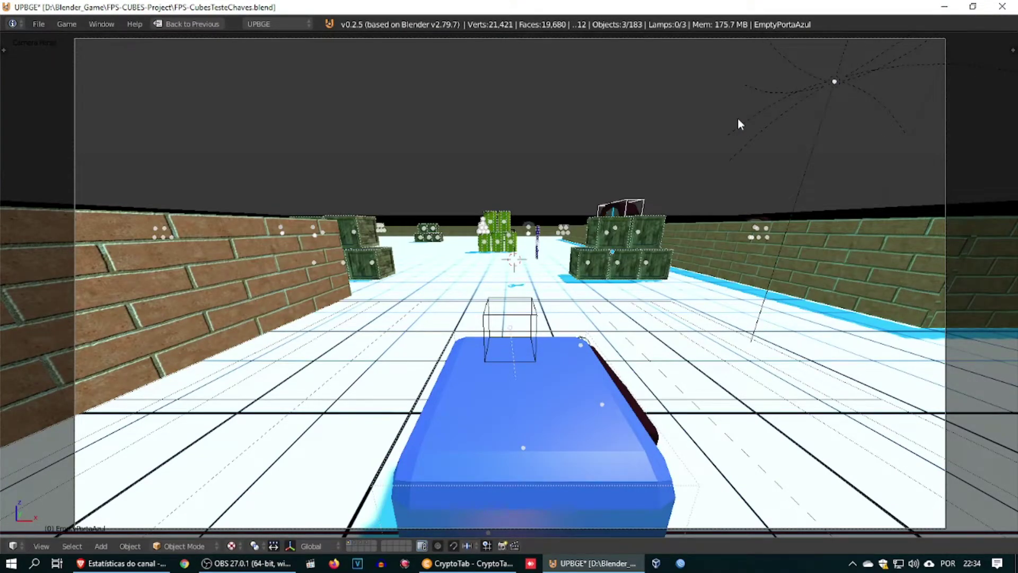
Leave the camera view, select the ChaveAzul key and look over the doors across the whole level
key(KP_0)
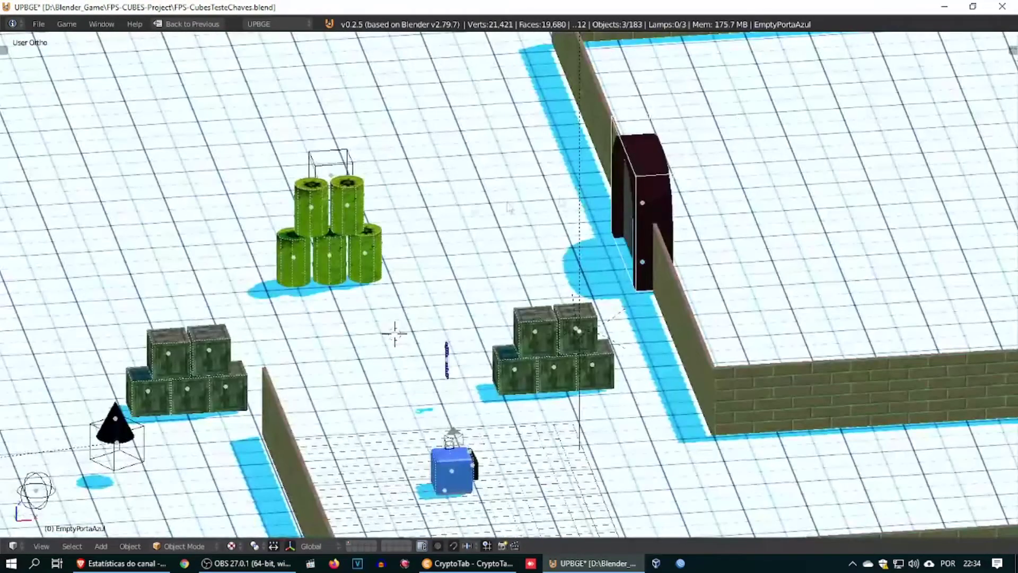
middle_drag(400, 368, 559, 378)
scroll(560, 377, down, 1)
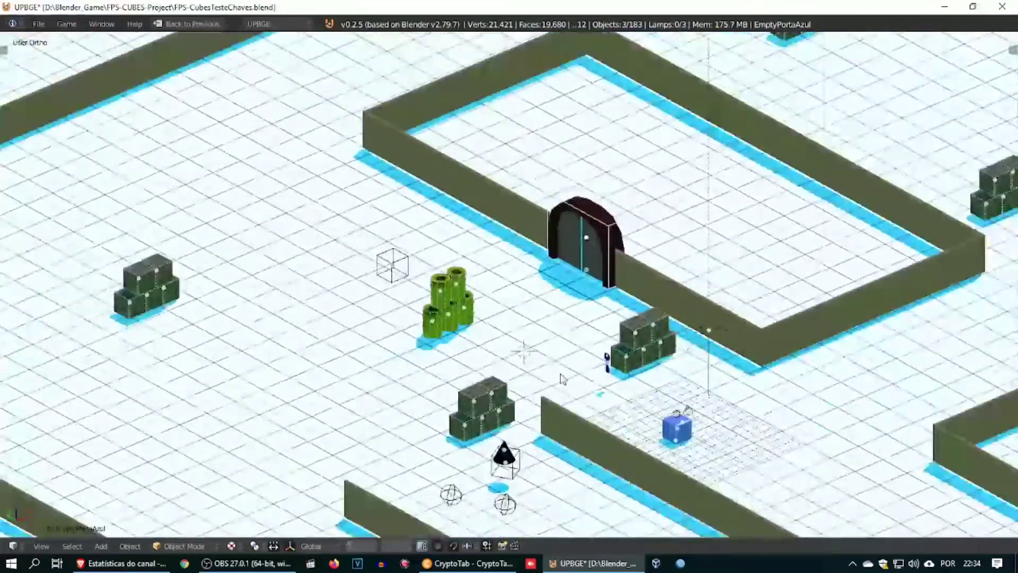
right_click(608, 362)
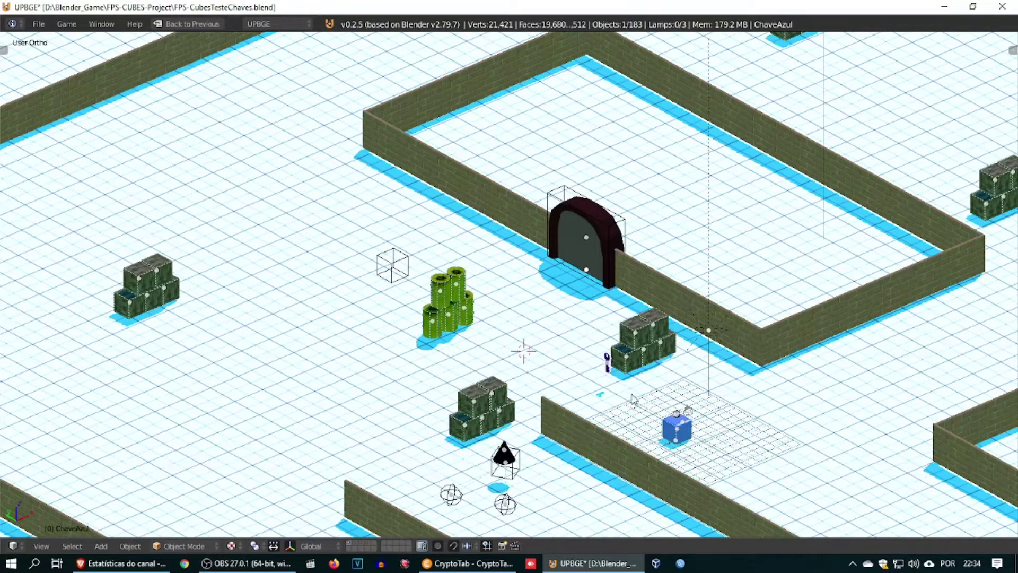
scroll(593, 384, down, 1)
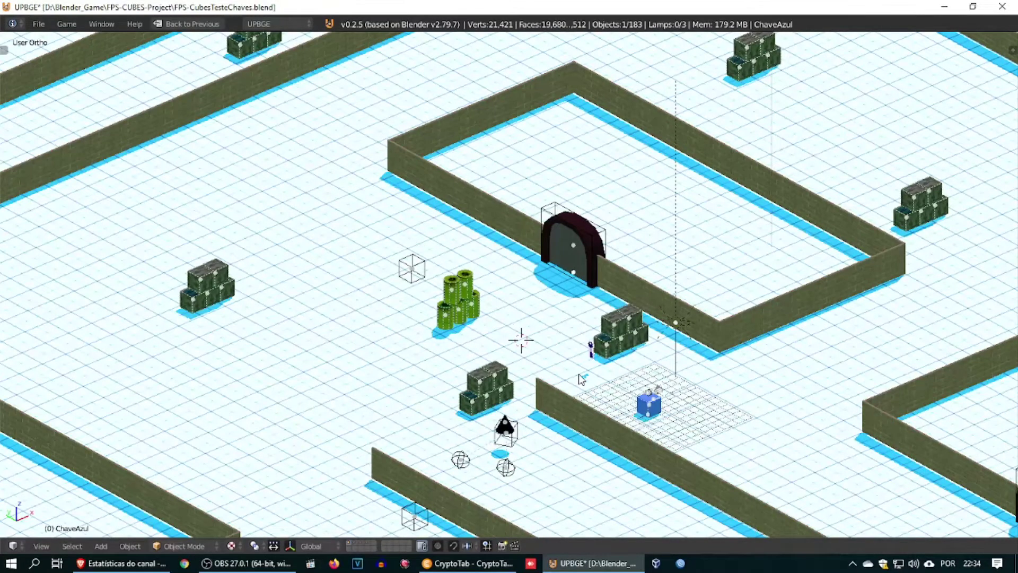
scroll(582, 378, down, 5)
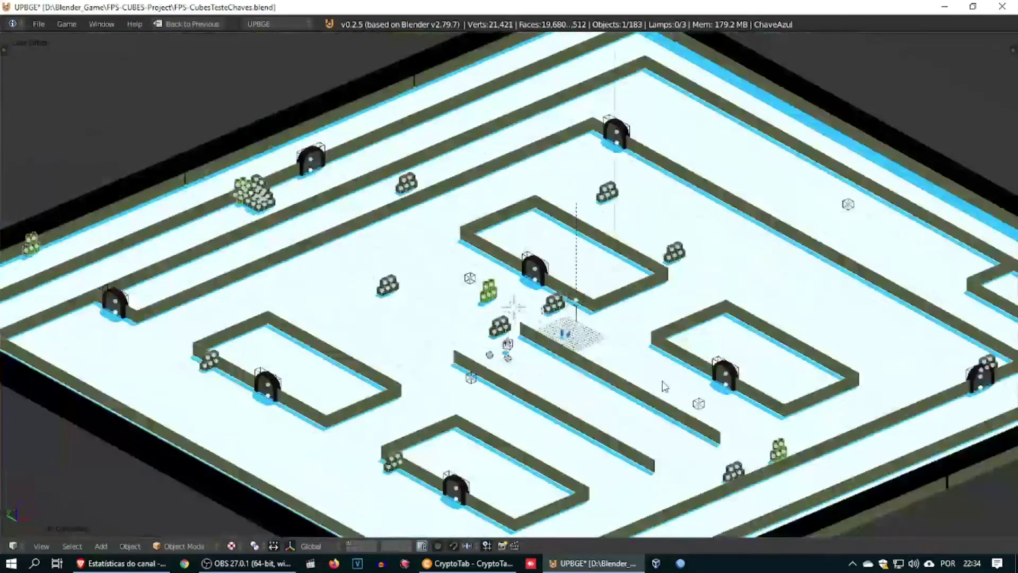
Switch to the top view and move the ChaveAzul key about 41 units in -X, past the two long corridor walls
scroll(665, 387, down, 1)
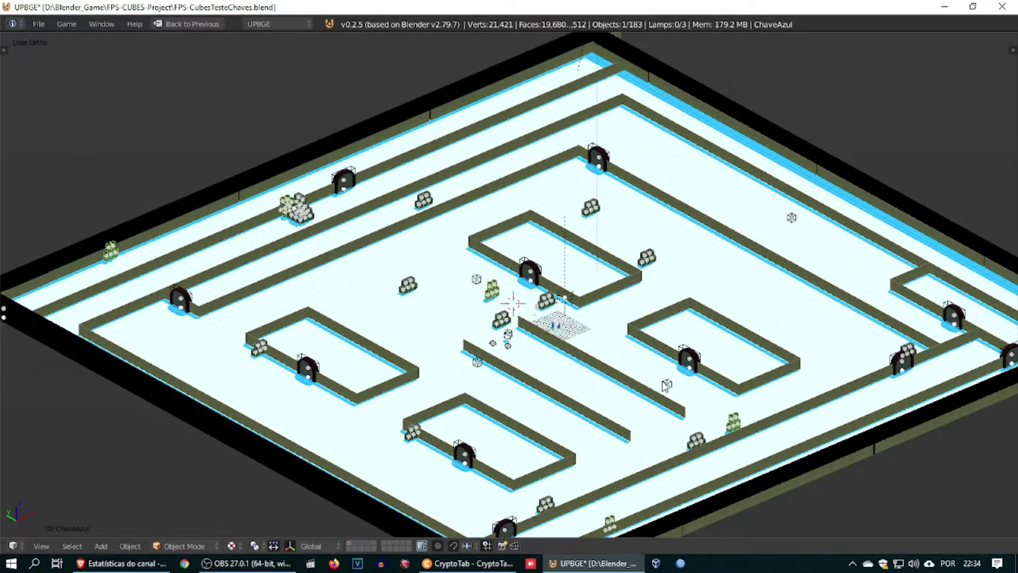
scroll(584, 377, up, 8)
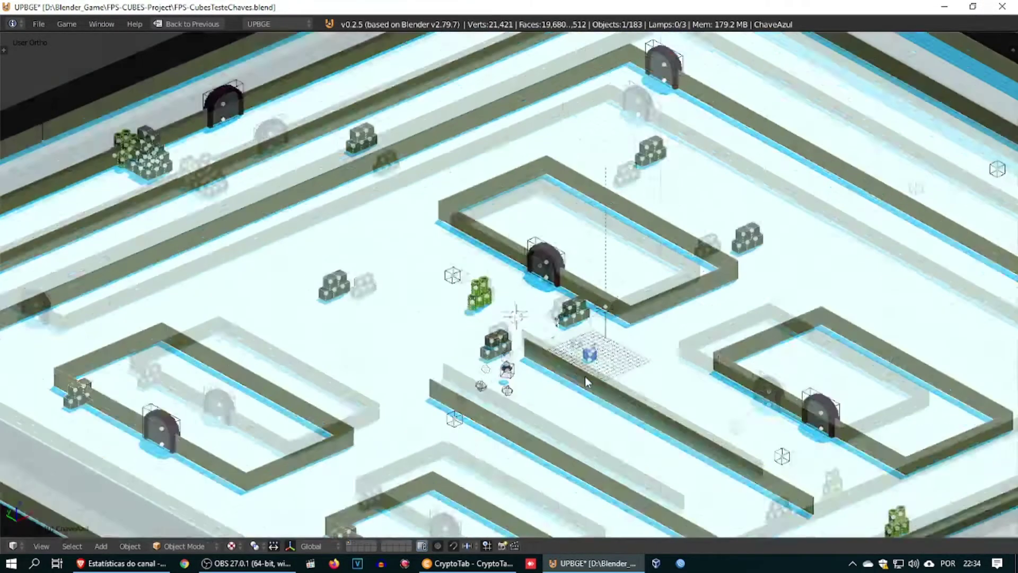
scroll(584, 381, up, 1)
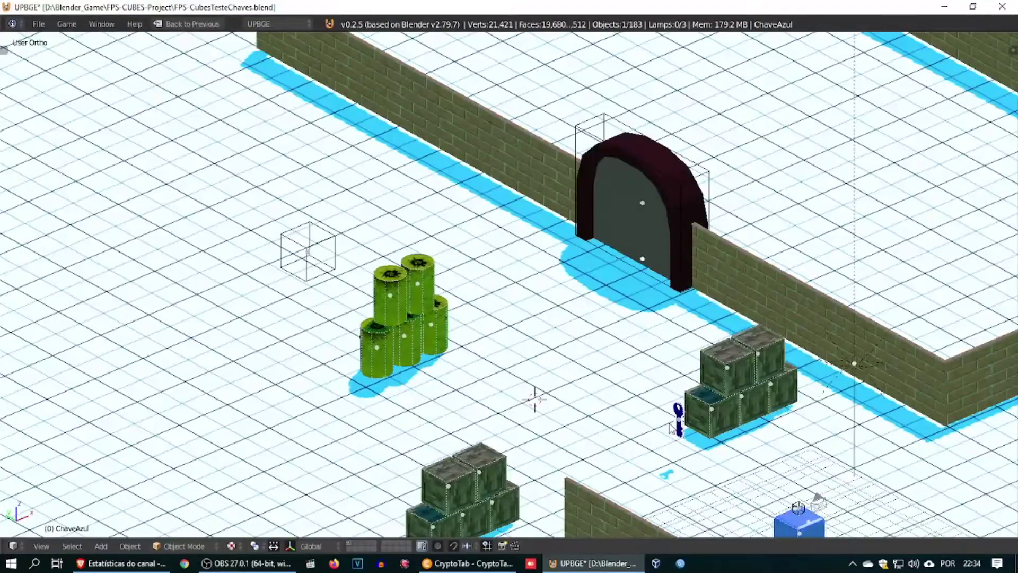
key(KP_7)
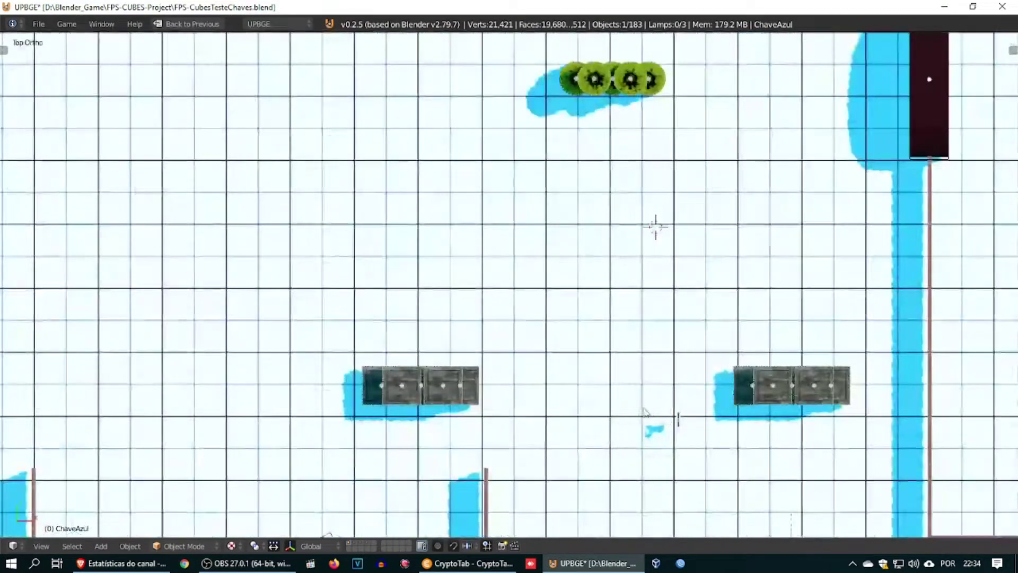
scroll(636, 416, down, 4)
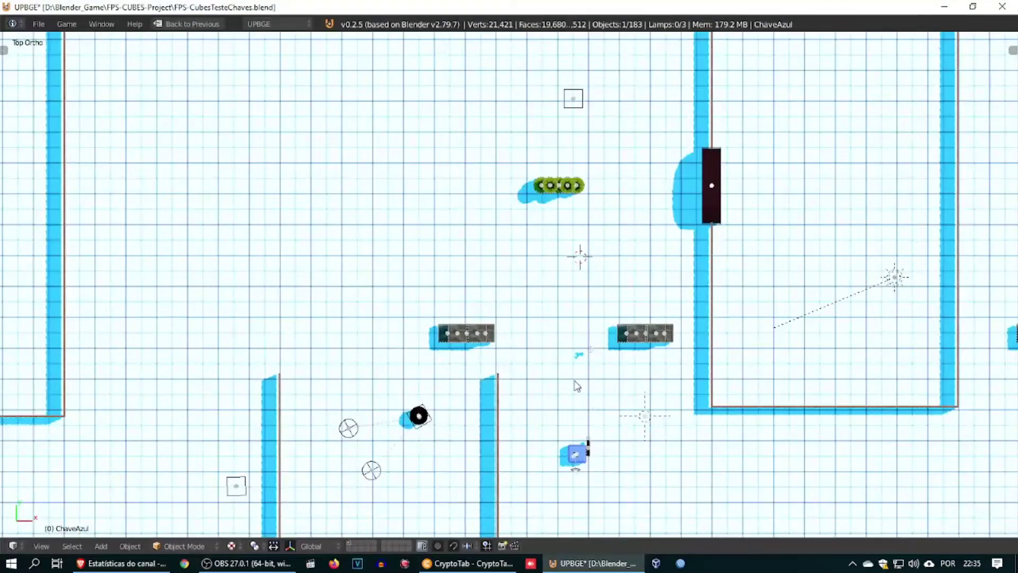
key(g)
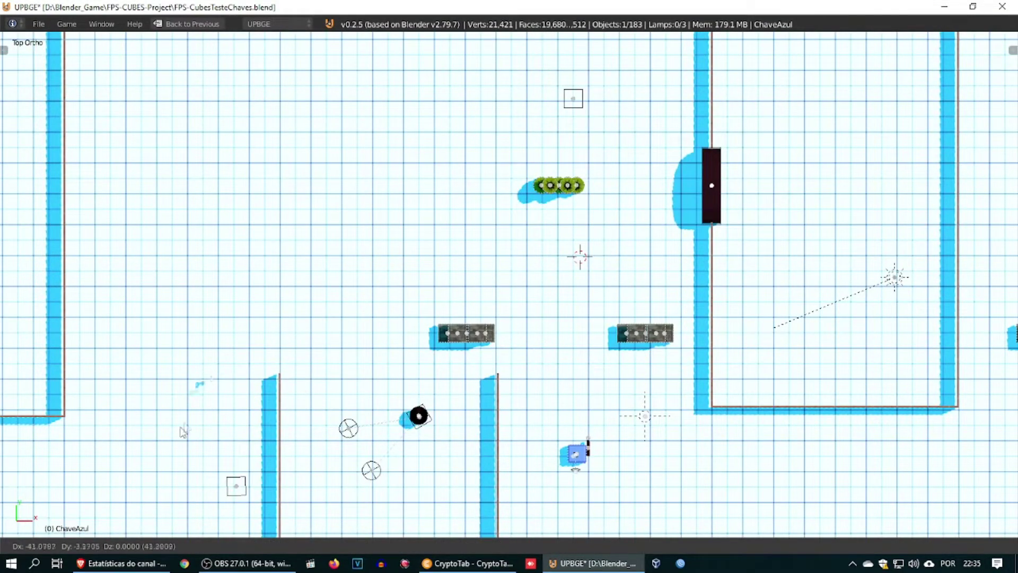
click(158, 438)
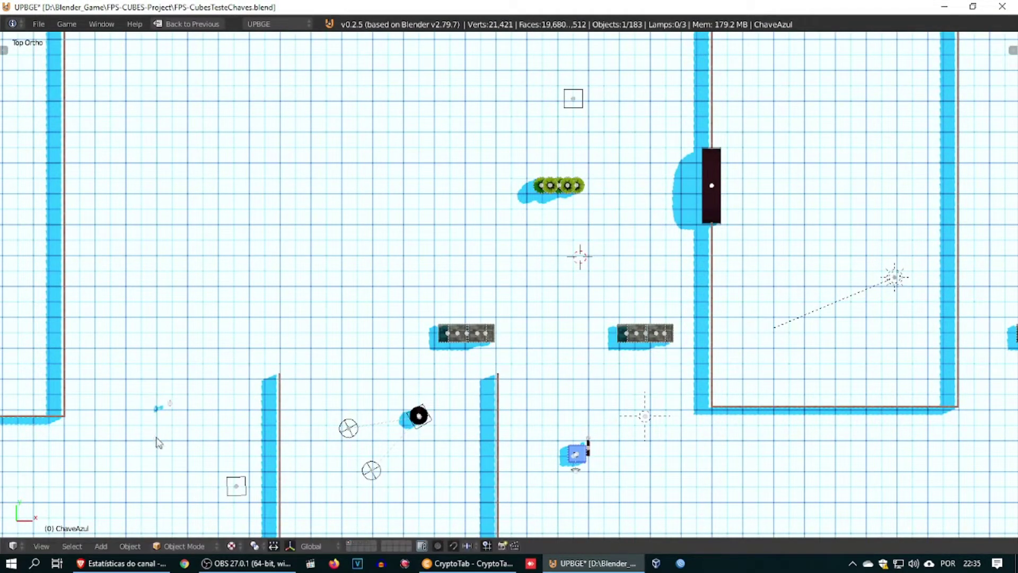
Move the key about 54 units further in -X, beyond the walled enclosure and near the outer wall
shift+middle_drag(175, 441, 477, 206)
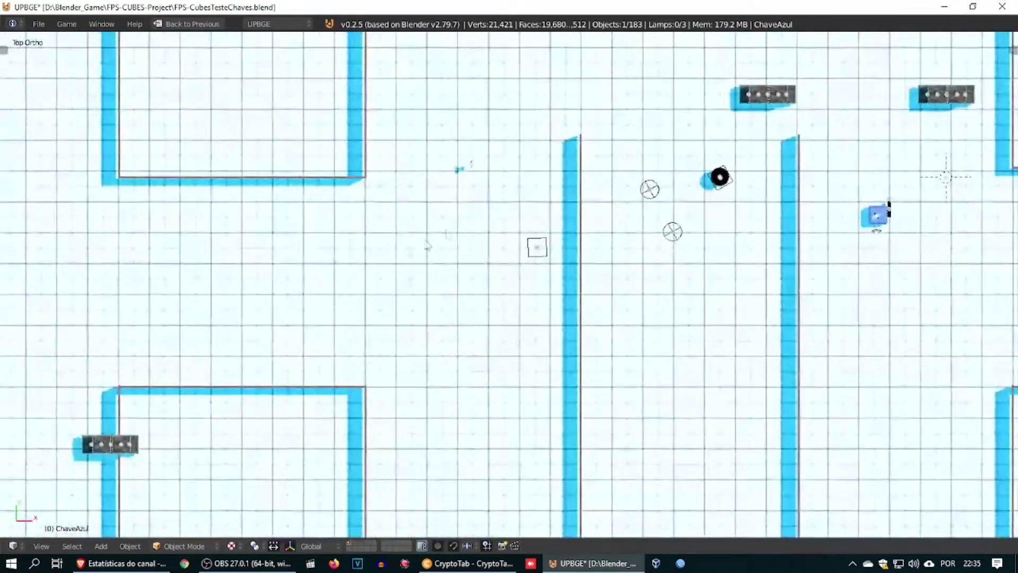
shift+middle_drag(369, 284, 473, 333)
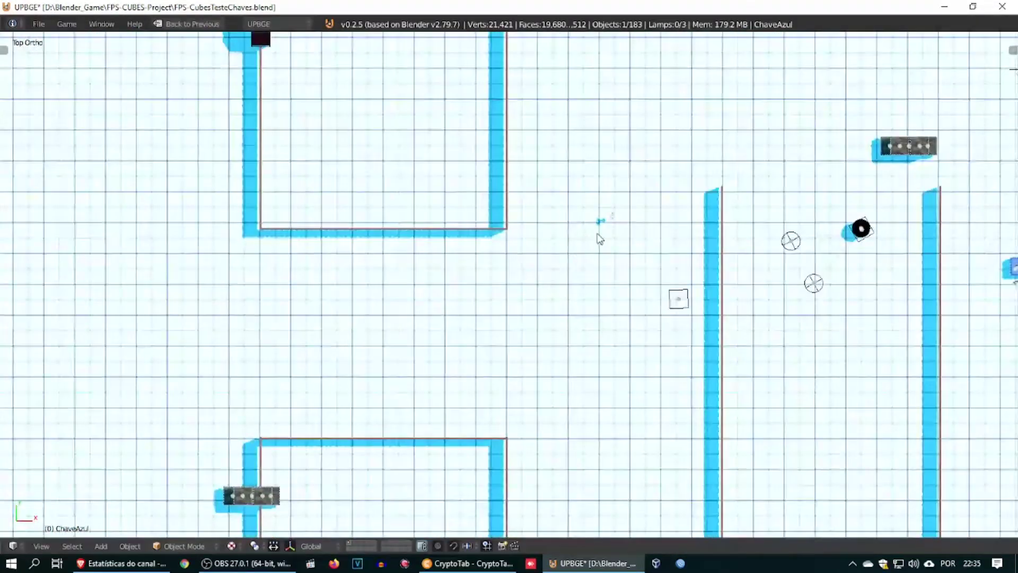
key(g)
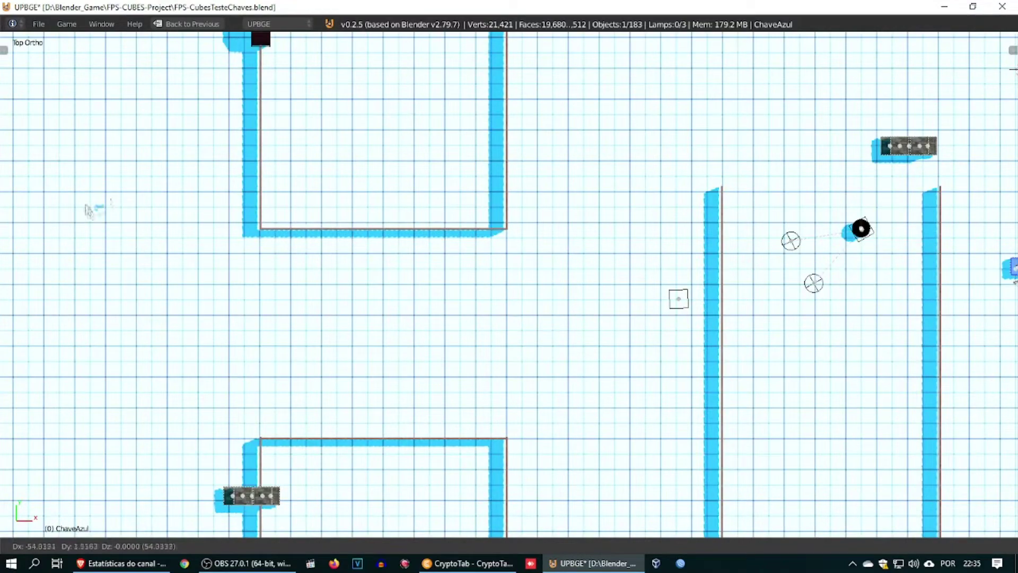
click(84, 200)
Move the key in -Y along the outer aisle to about X -103, Y -41, outside the lower walled enclosure
shift+middle_drag(174, 274, 546, 288)
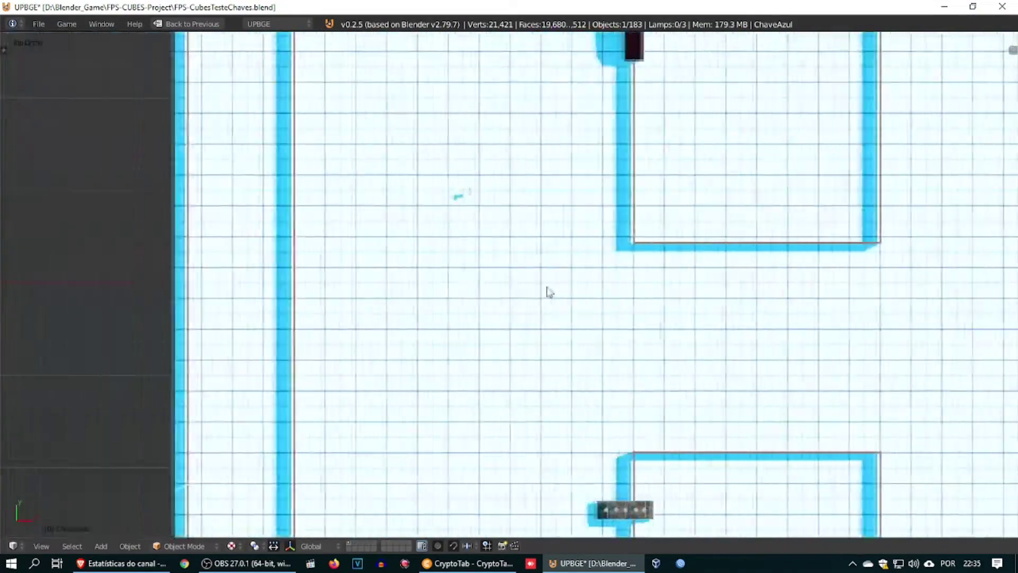
shift+middle_drag(440, 303, 430, 244)
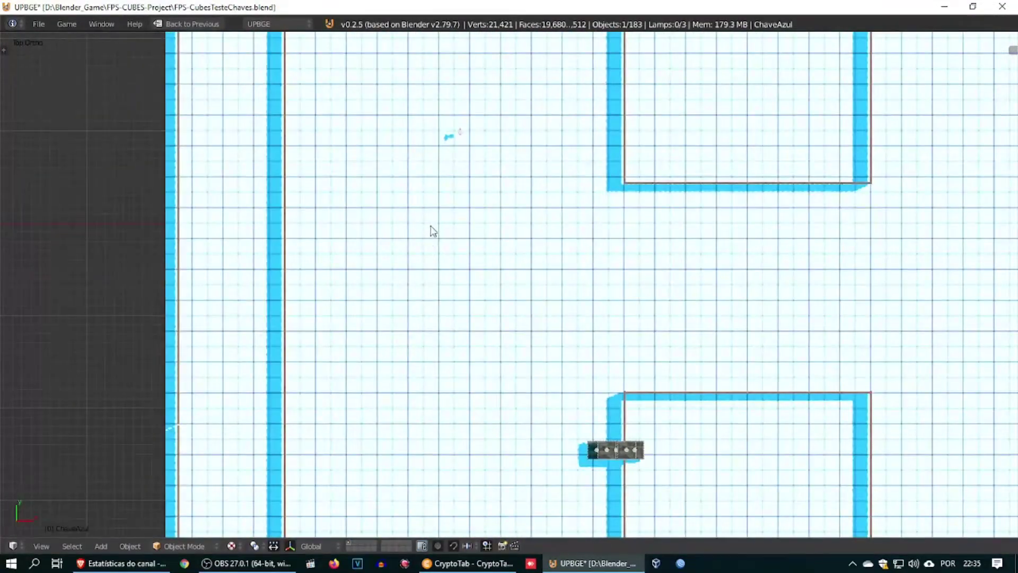
key(g)
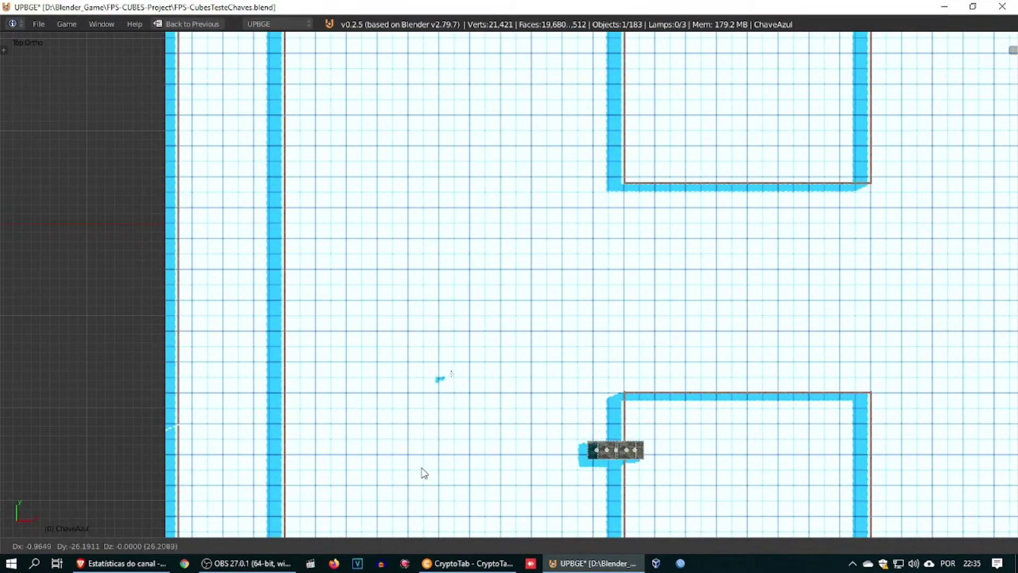
click(423, 473)
shift+middle_drag(406, 413, 439, 235)
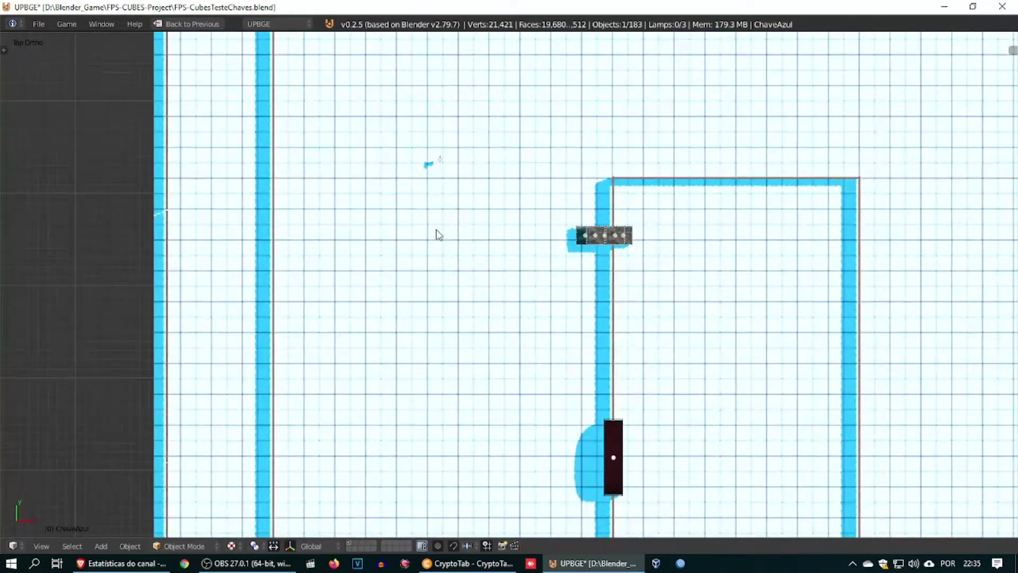
key(g)
click(415, 463)
Return to the camera view, maximize the 3D view and start the game
key(KP_0)
key(ctrl+Up)
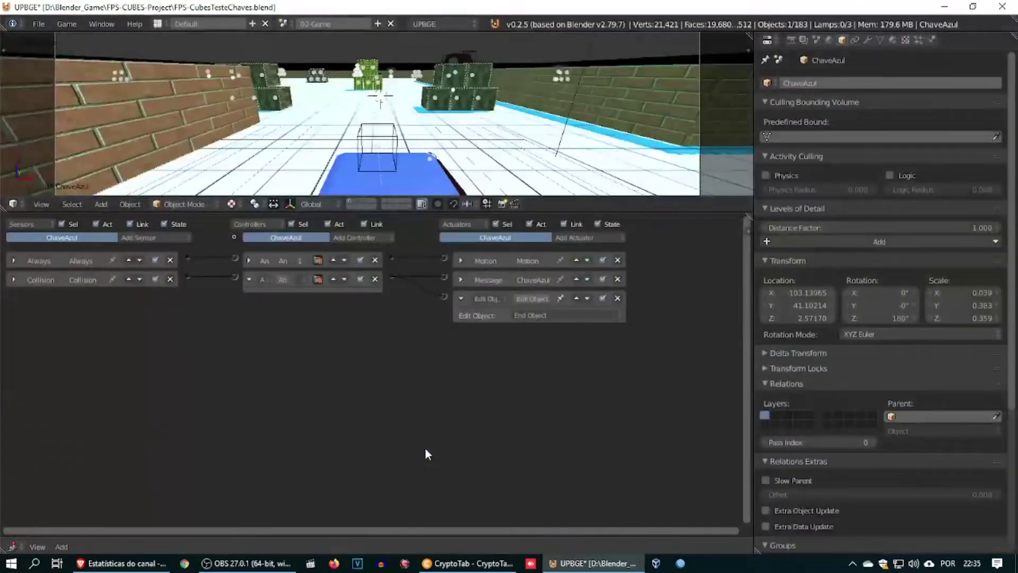
key(ctrl+Up)
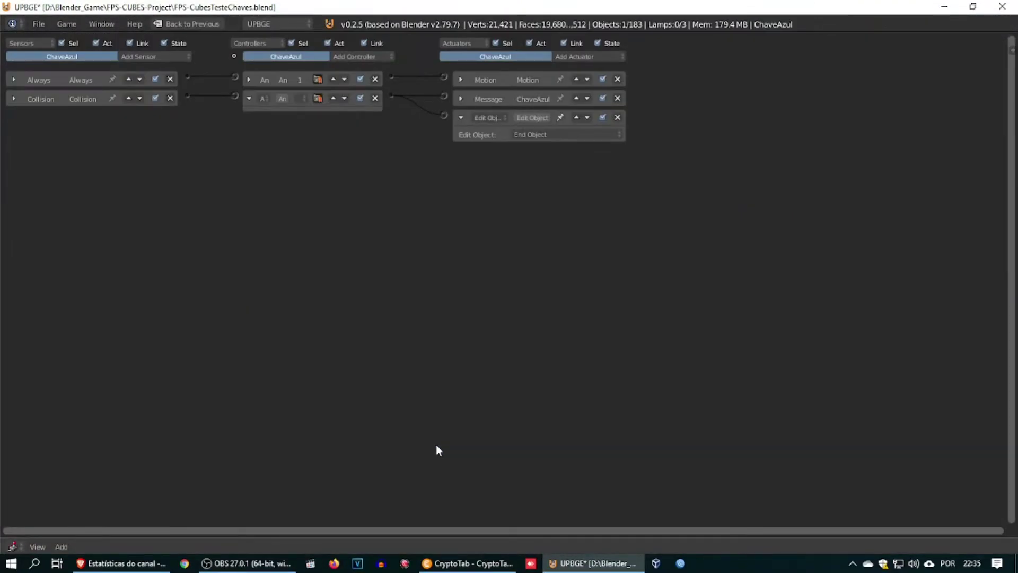
key(ctrl+Up)
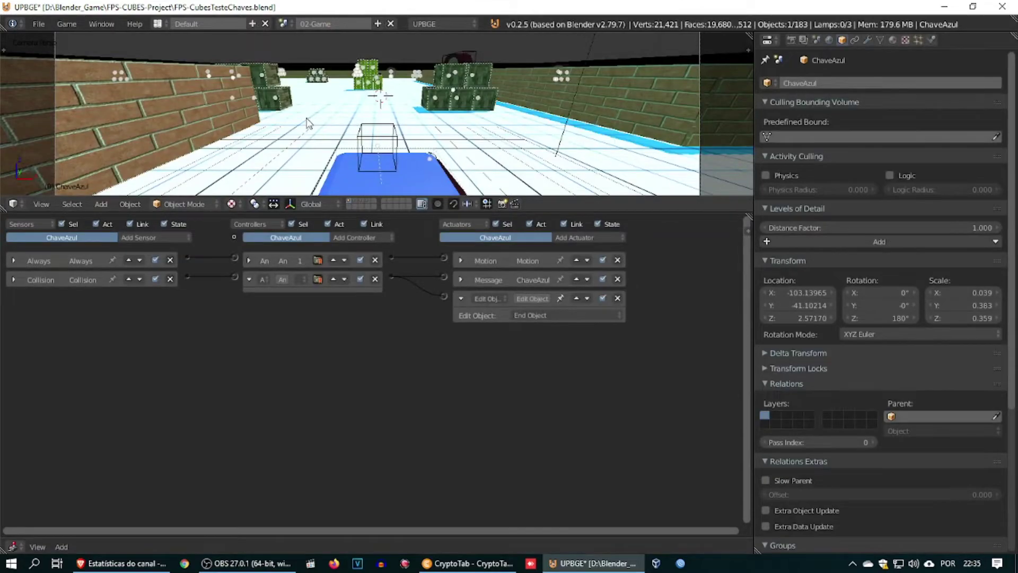
key(ctrl+Up)
key(p)
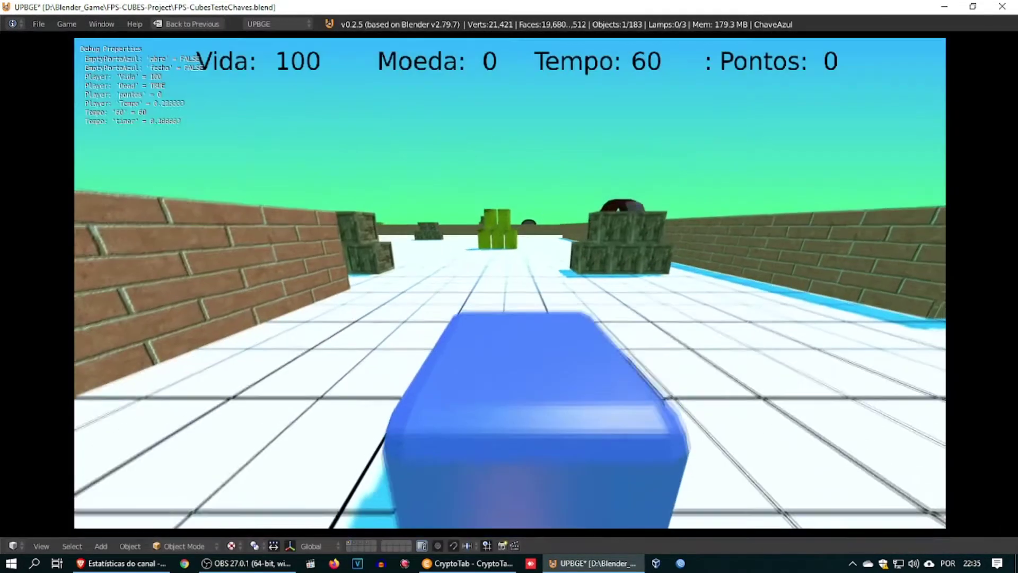
Drive the player cube out of the starting corridor, turn around and follow the outside of its long brick wall
key(w)
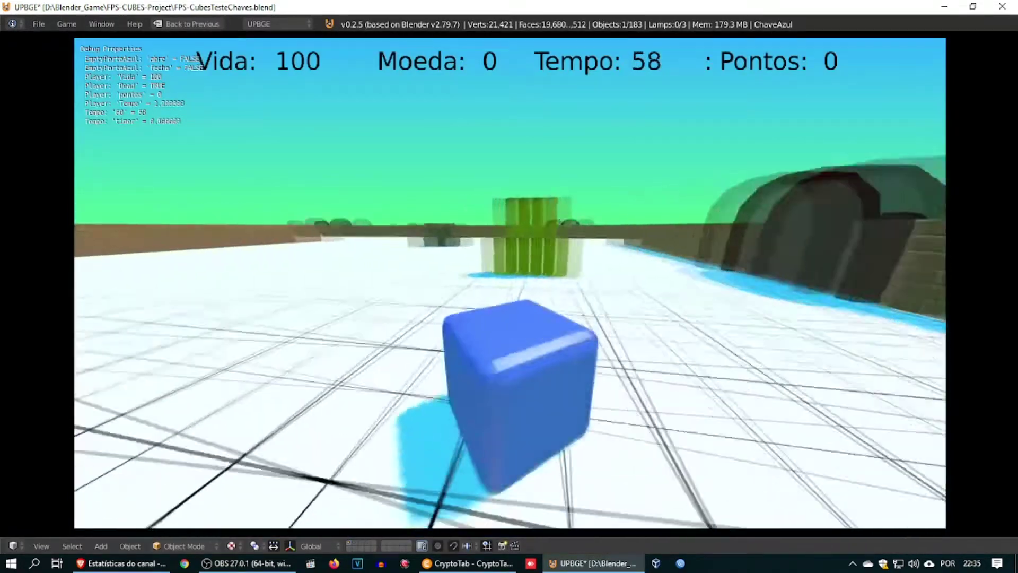
key(w)
key(a)
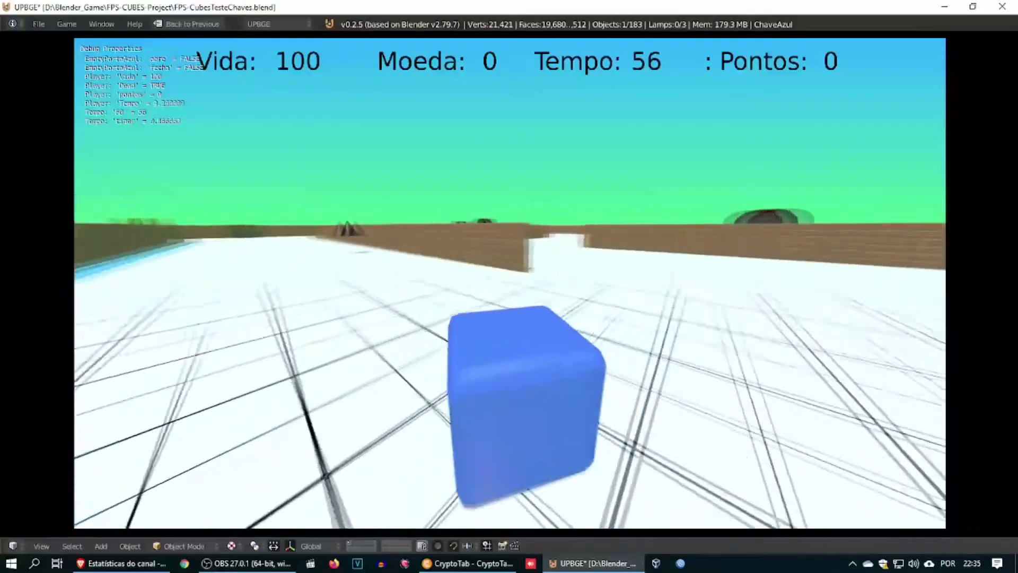
key(d)
key(w)
key(a)
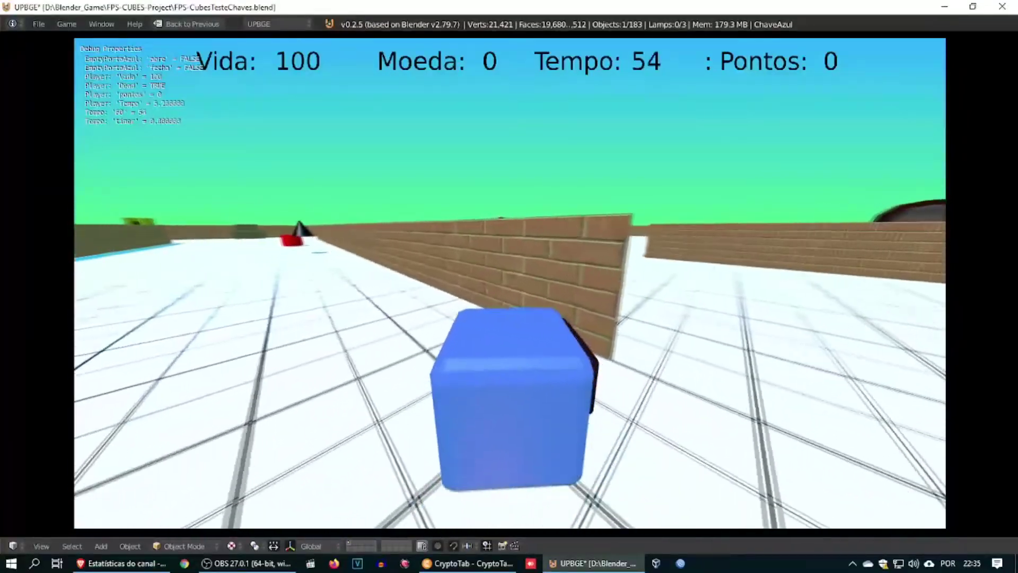
key(w)
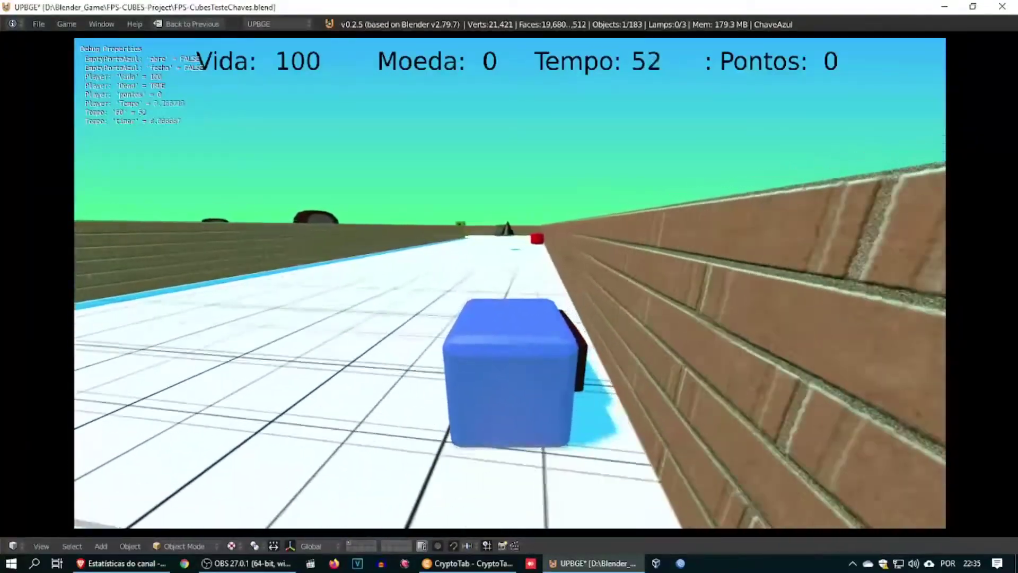
key(w)
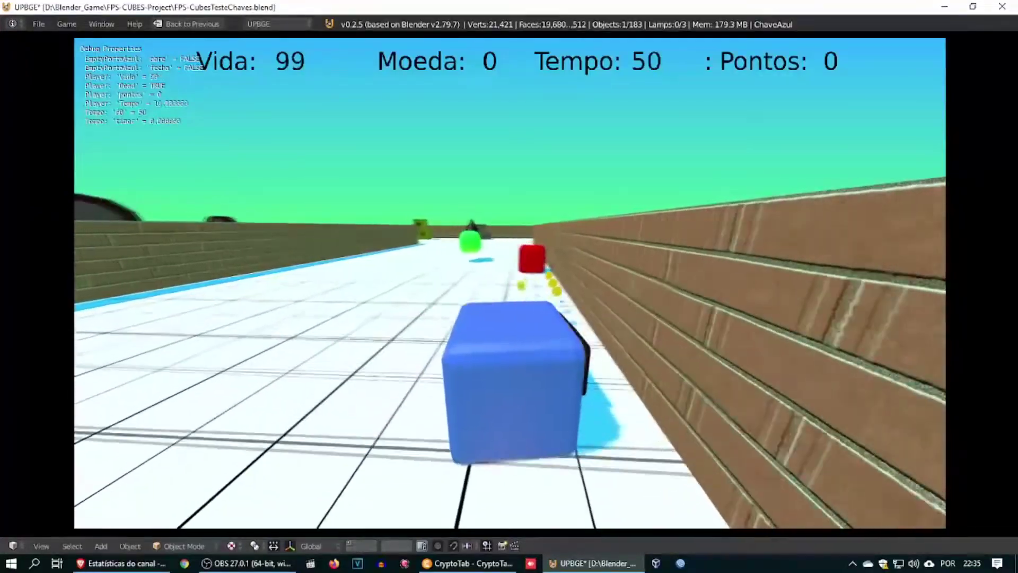
Collect the green cube and the coins along the aisle, and go on past the black cone and the crates
key(a)
key(w)
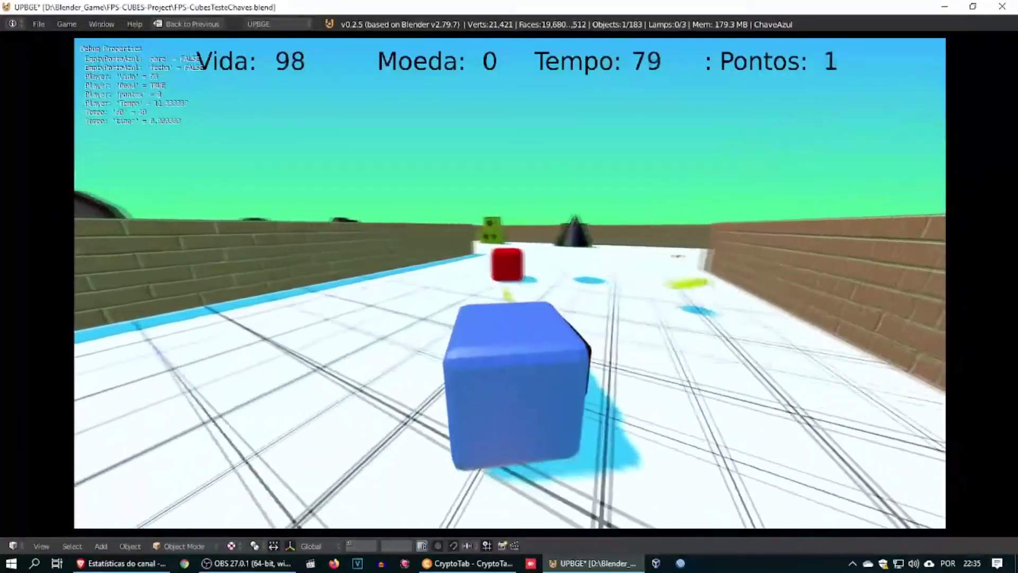
key(w)
key(d)
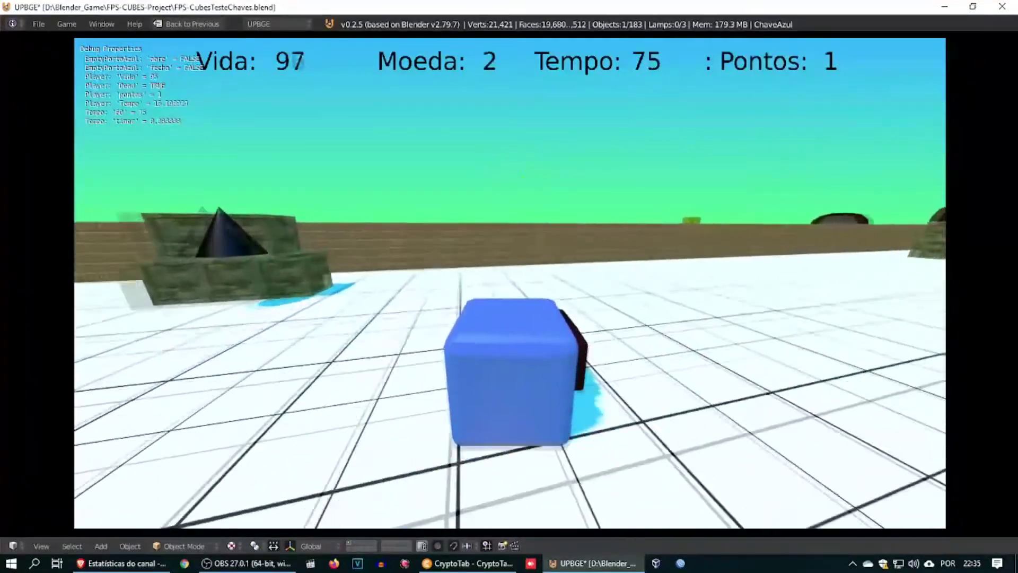
key(a)
key(w)
key(a)
key(w)
key(d)
key(a)
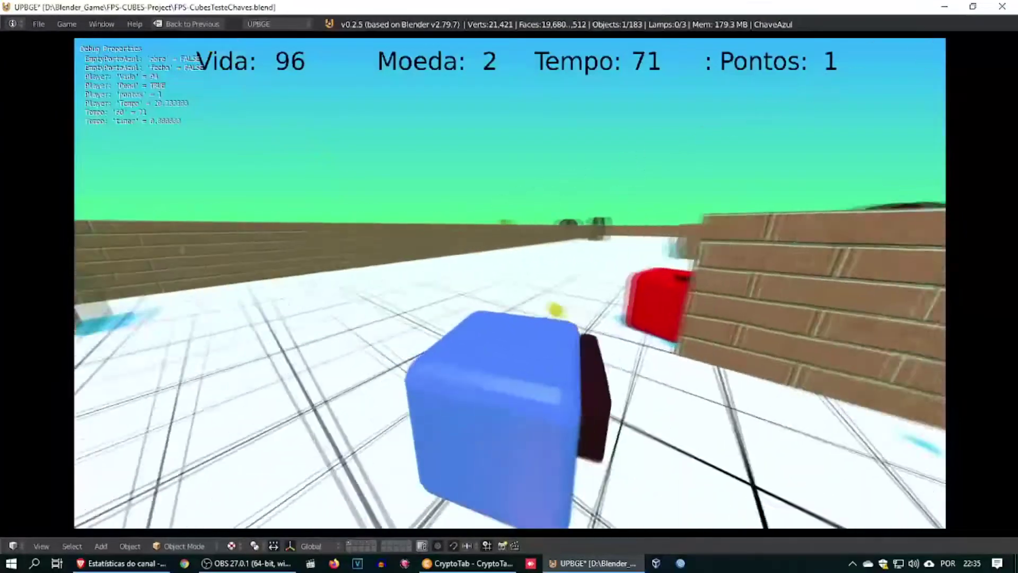
Collect another coin, pass the red cubes and pick up the green cube beside the green barrels
key(w)
key(d)
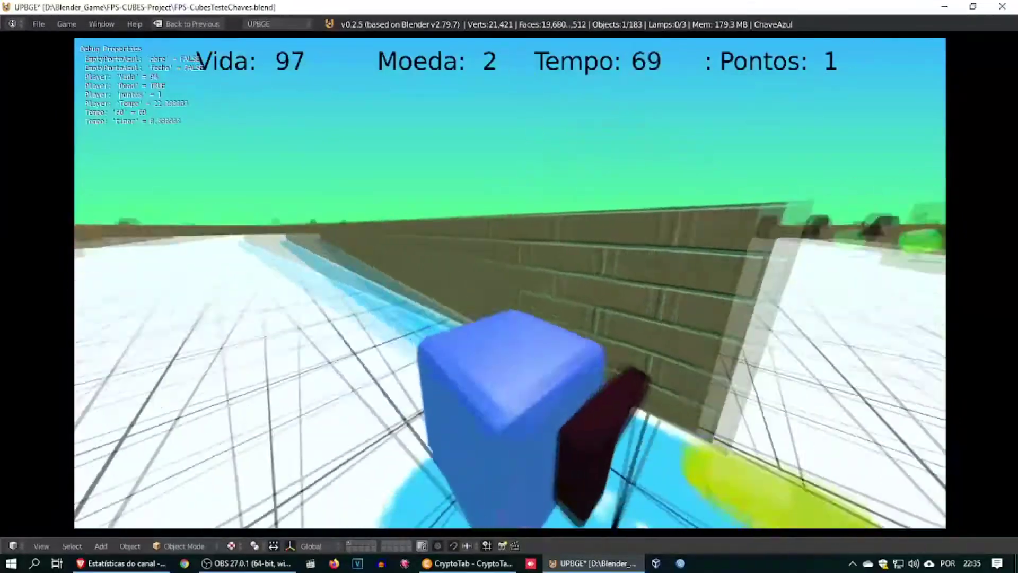
key(d)
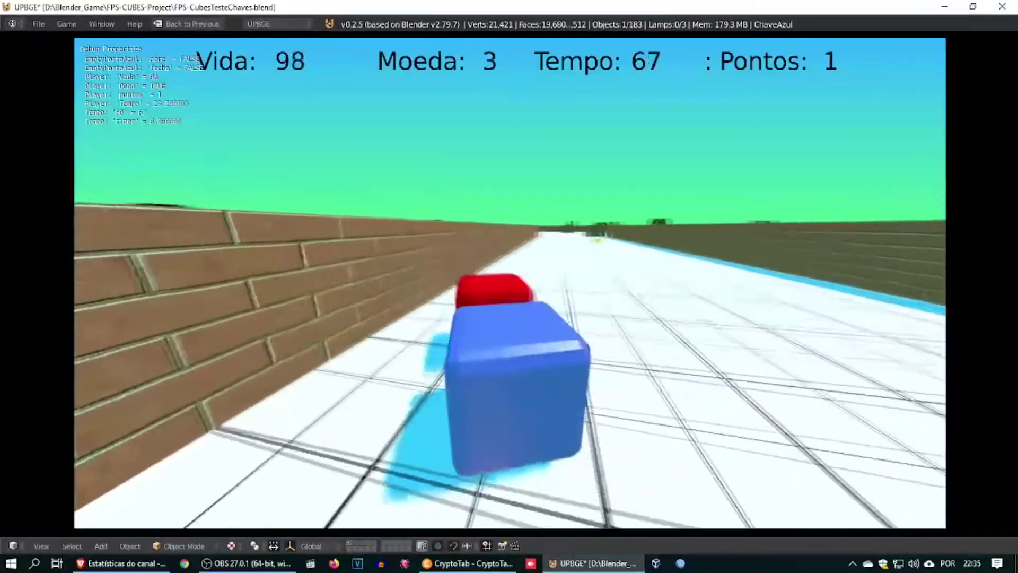
key(d)
key(d)
key(a)
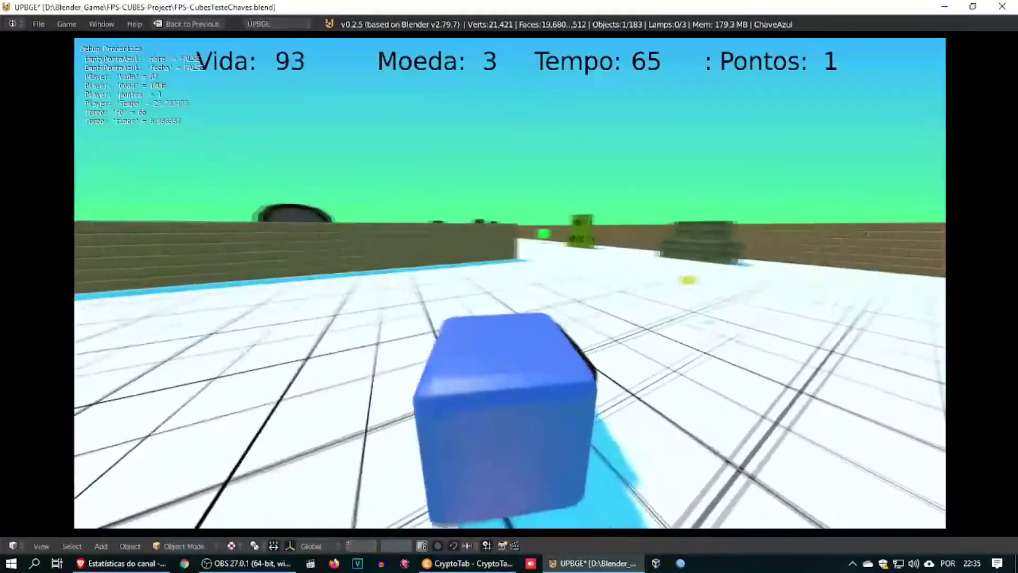
key(d)
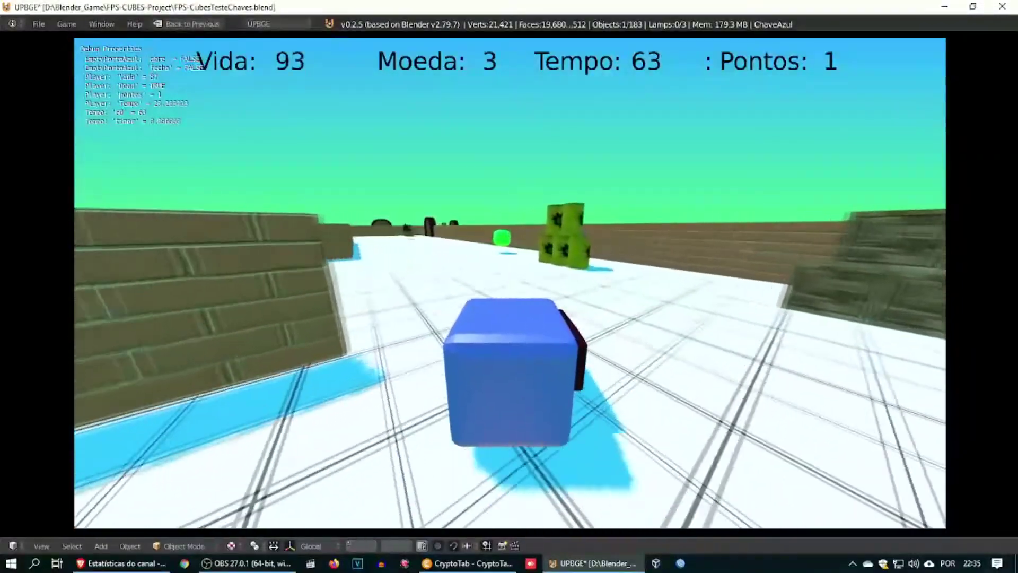
key(w)
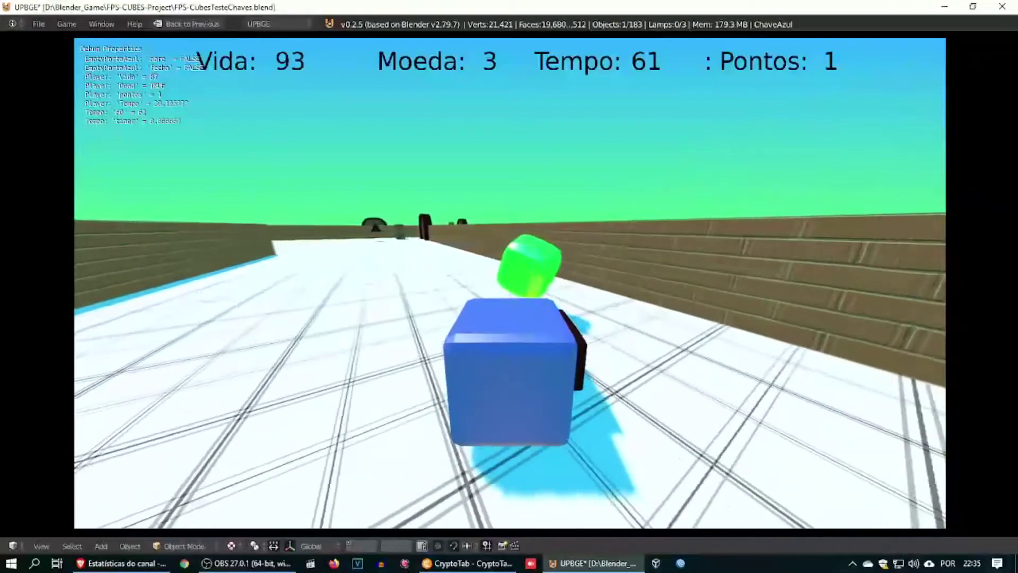
key(w)
key(d)
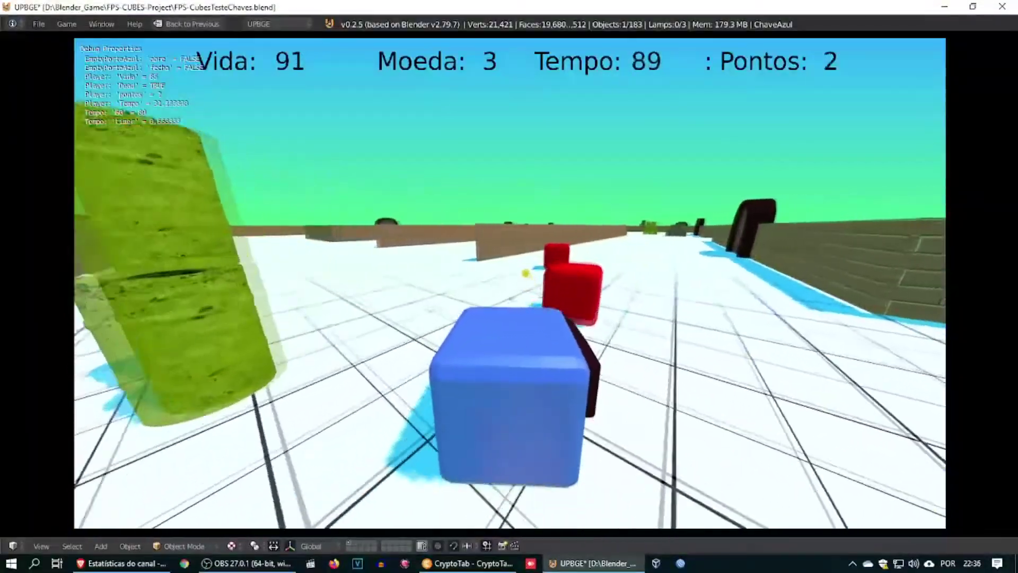
Drive past the red cubes and collect the two coins along the brick wall
key(w)
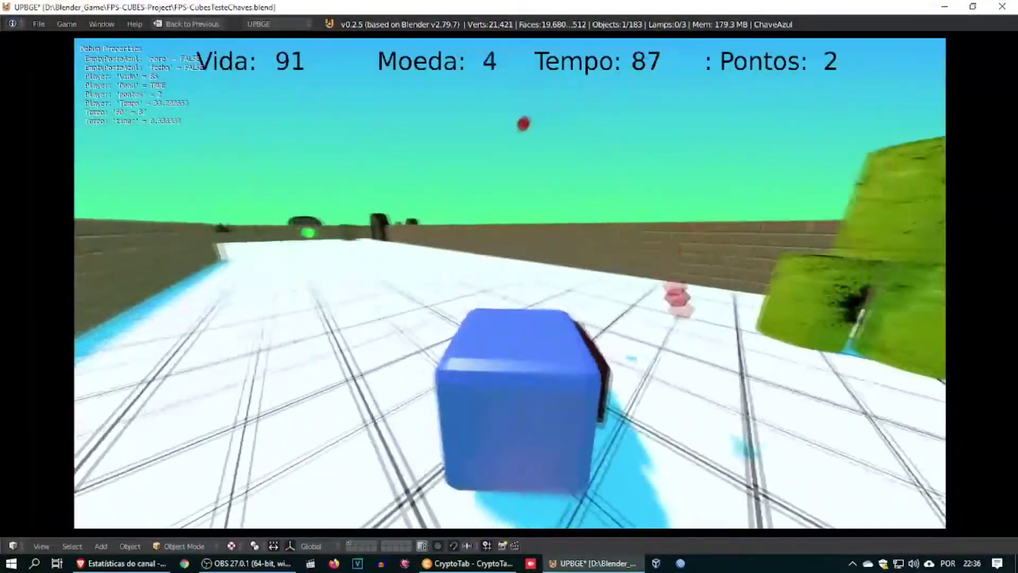
key(w)
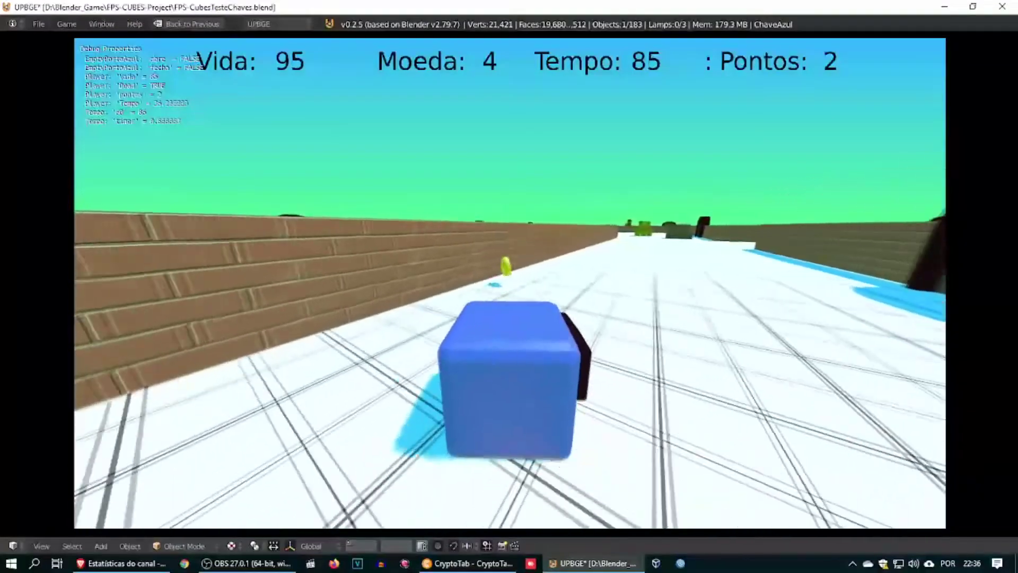
key(w)
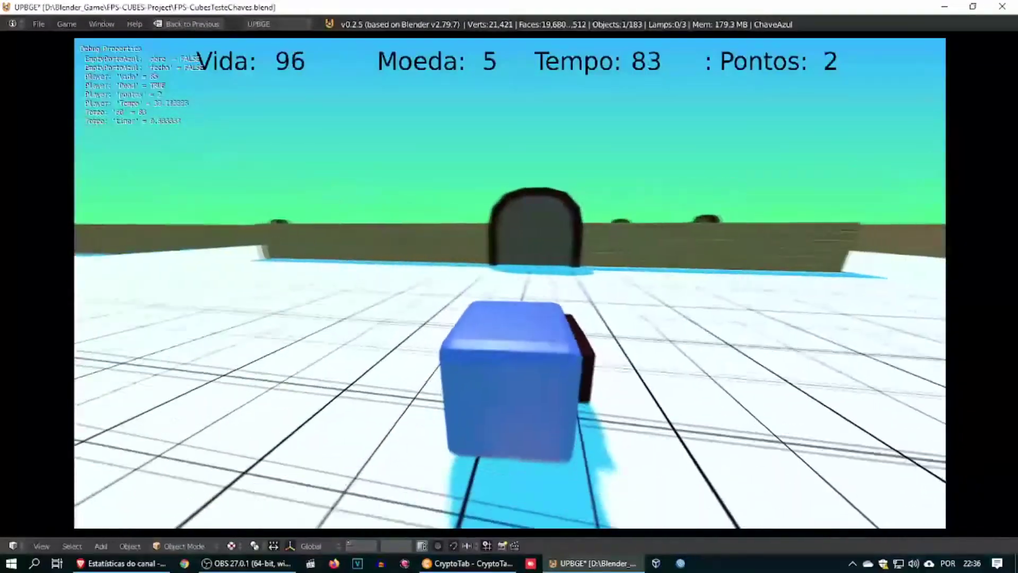
Turn past the stacked green barrels, collect the green cube beside the crates and turn into the brick-walled aisle
key(w)
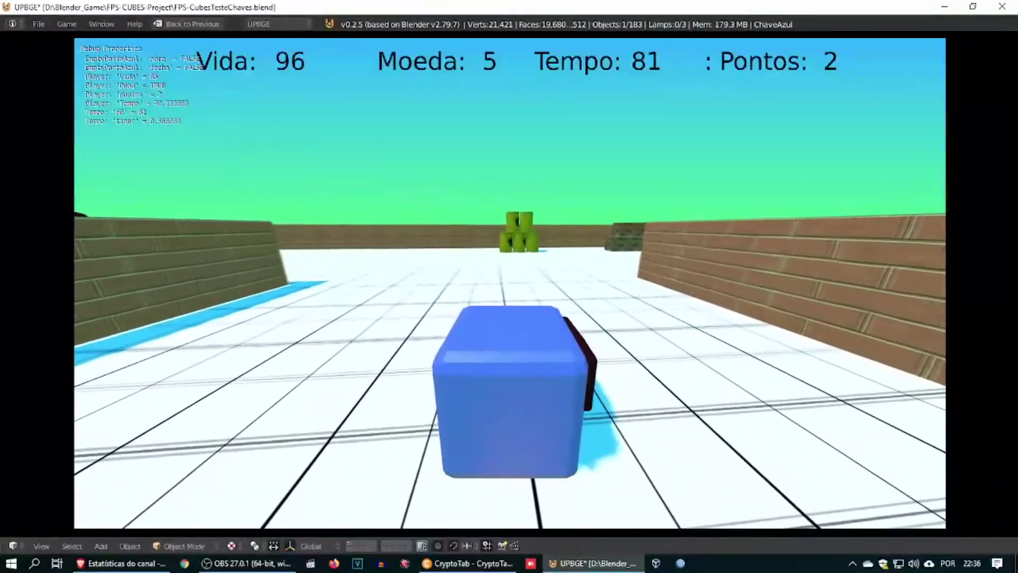
key(w)
key(w)
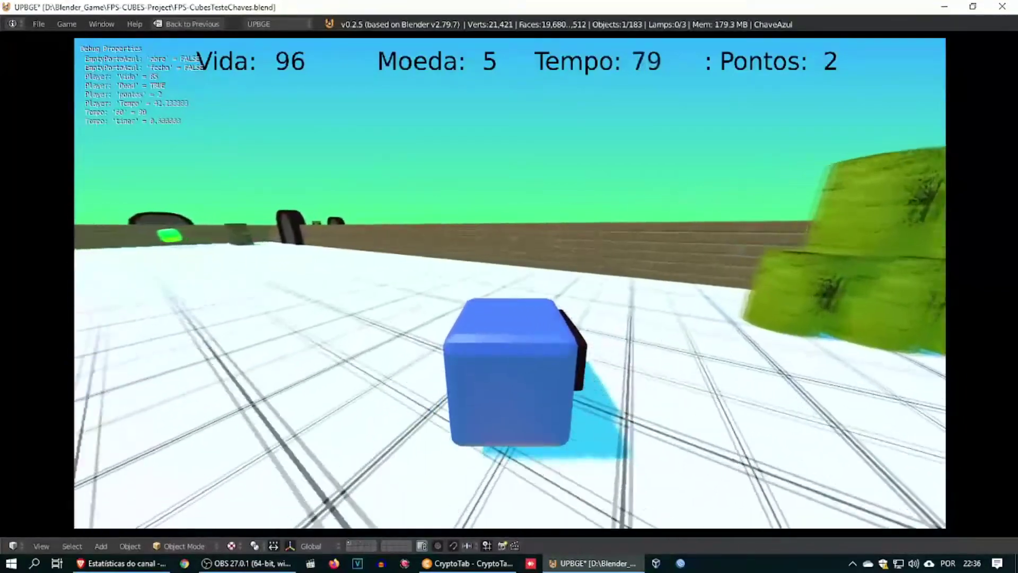
key(w)
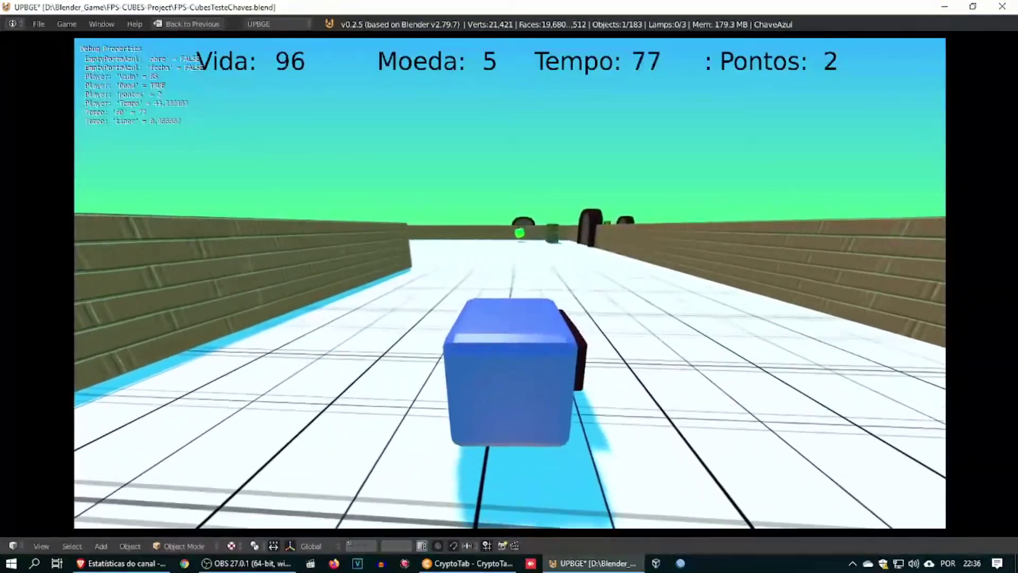
key(w)
key(w)
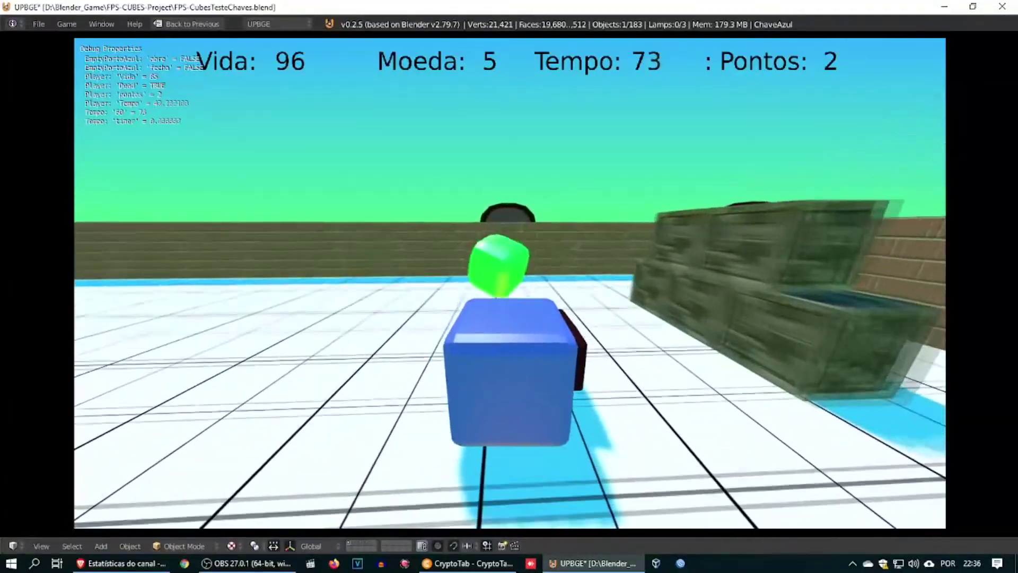
key(a)
key(w)
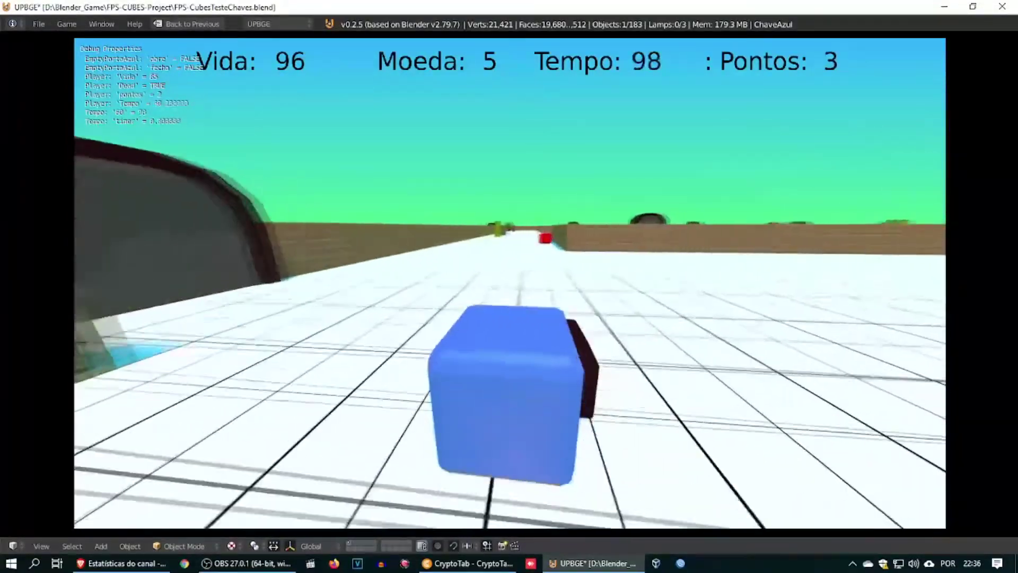
Drive up the aisle to the first red cube at the wall corner and collect the coin there
key(w)
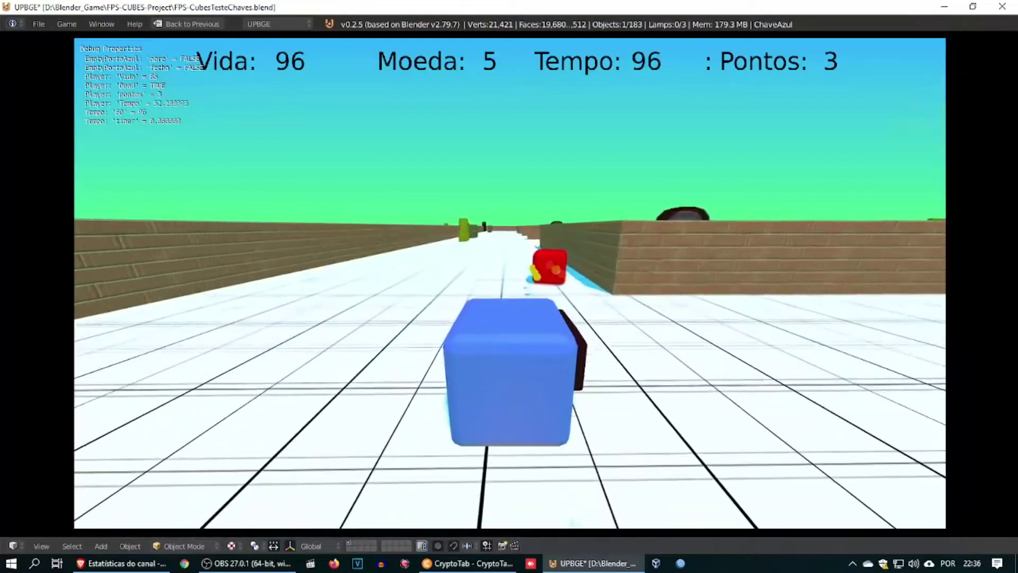
key(d)
key(w)
key(a)
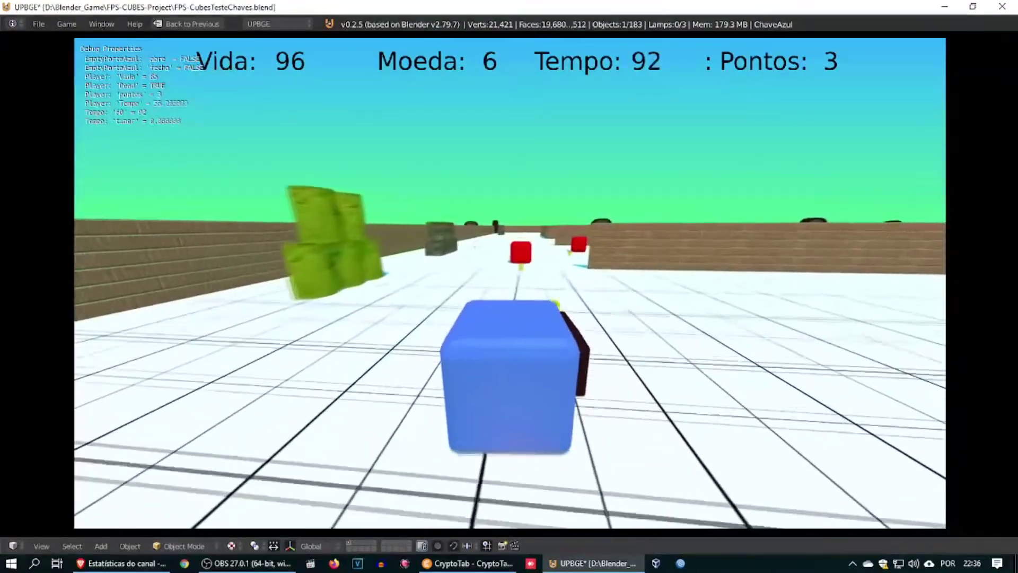
Go on past the next red cubes and collect the coin in front of the crates
key(w)
key(d)
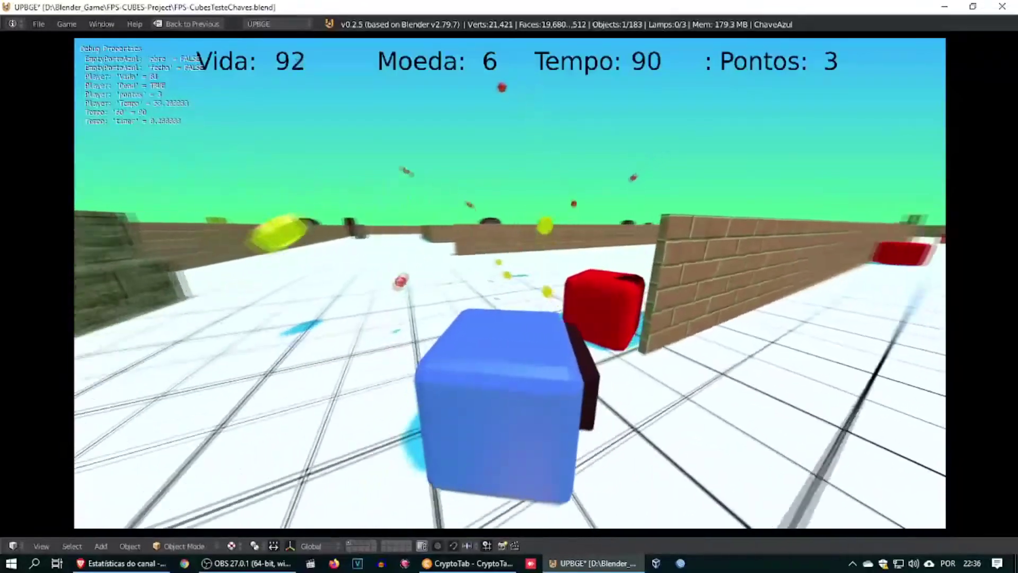
key(w)
key(a)
key(d)
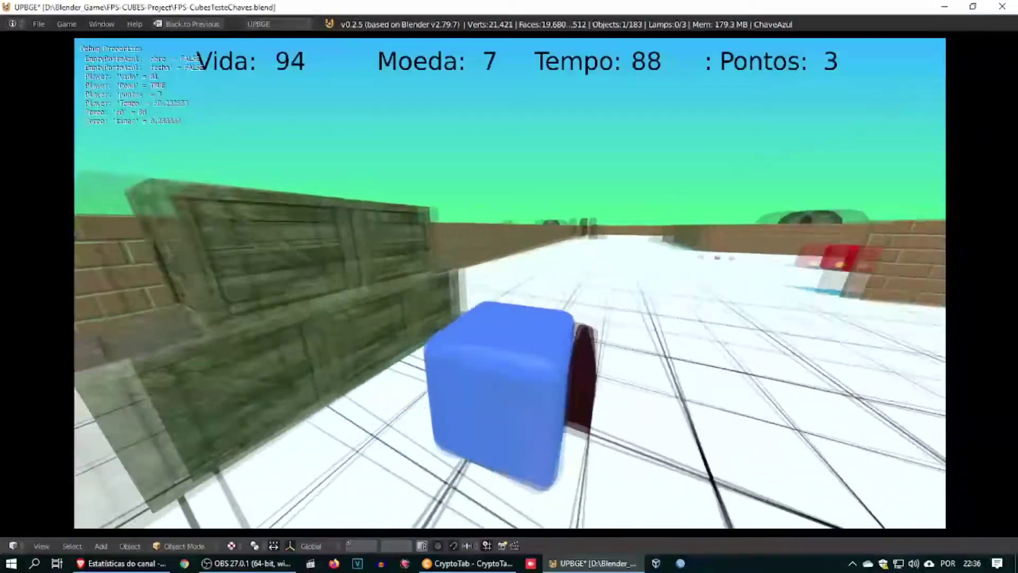
Steer around the crates and follow the long brick wall closely
key(w)
key(a)
key(d)
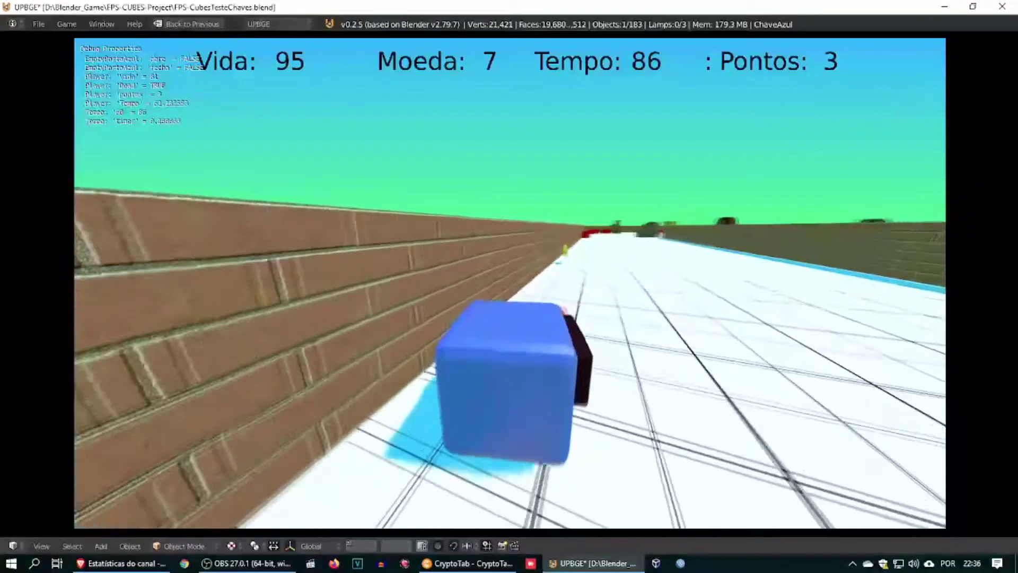
key(w)
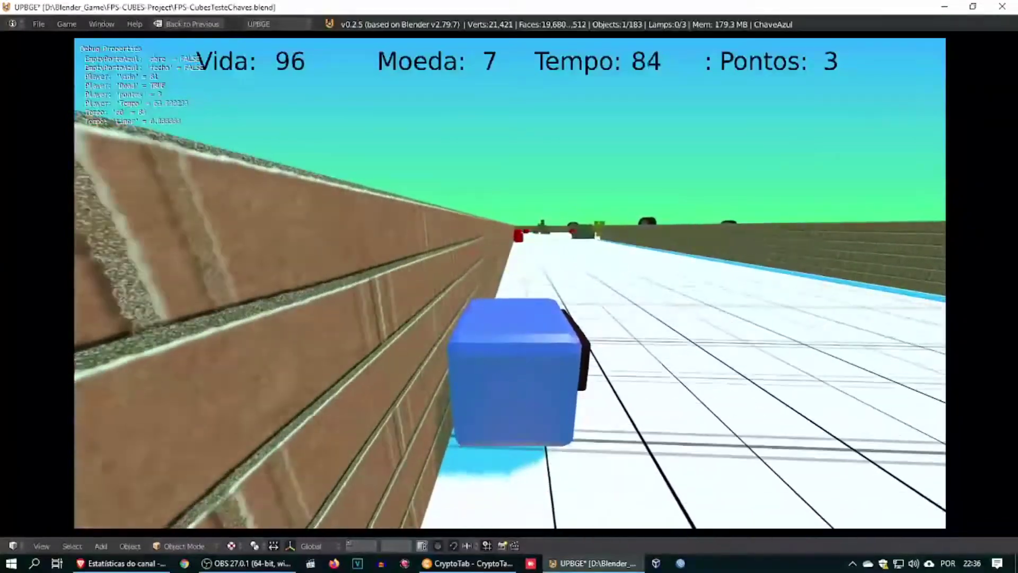
Swing the player cube around in the aisle and line it up along the brick wall again
key(d)
key(d)
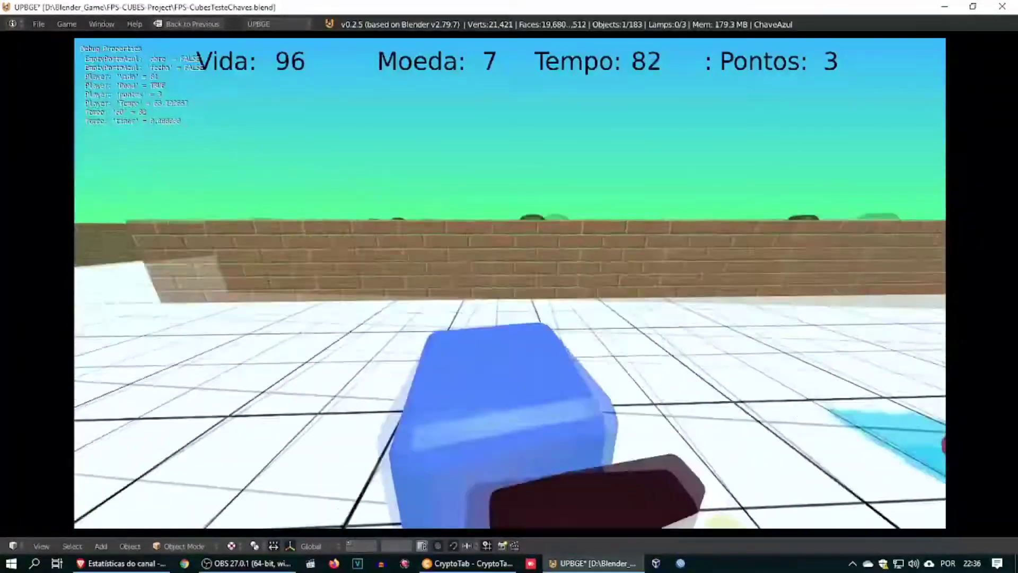
key(d)
key(w)
key(a)
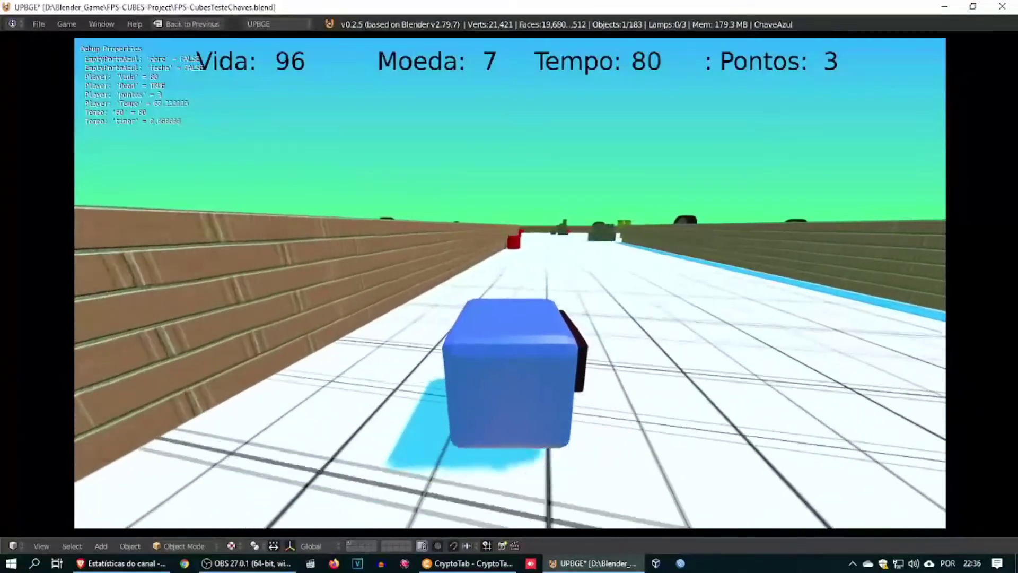
Pass the red cube at the end of the brick wall and drive out into the open area
key(w)
key(space)
key(d)
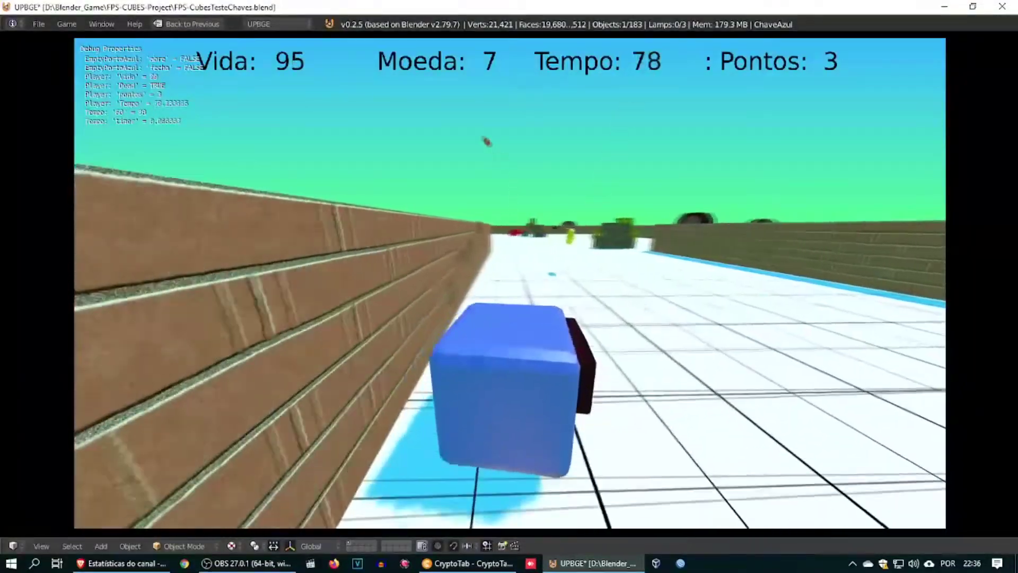
key(w)
key(a)
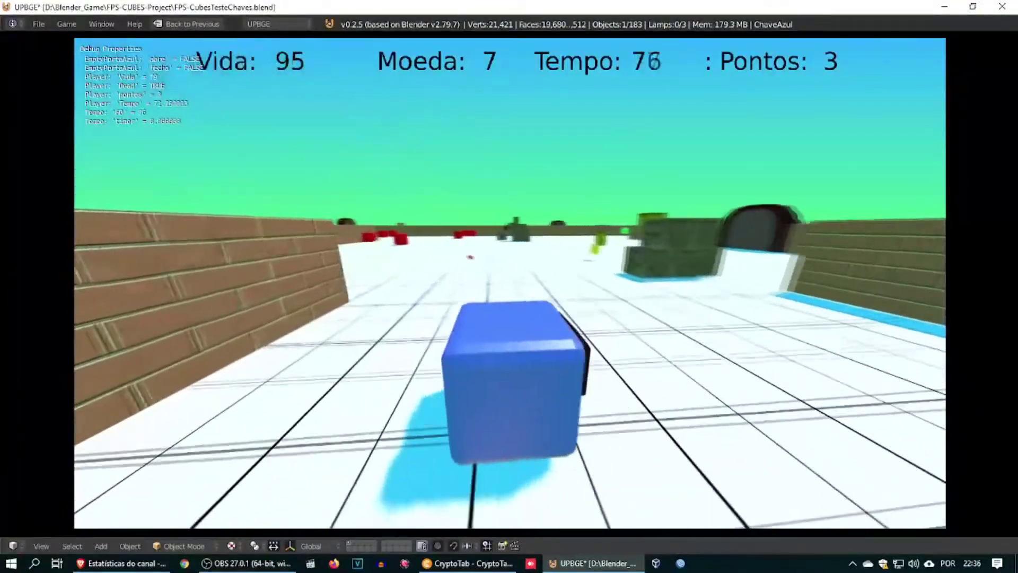
Cross between the crates and the green barrels, and collect the green cube beyond the wall opening
key(w)
key(d)
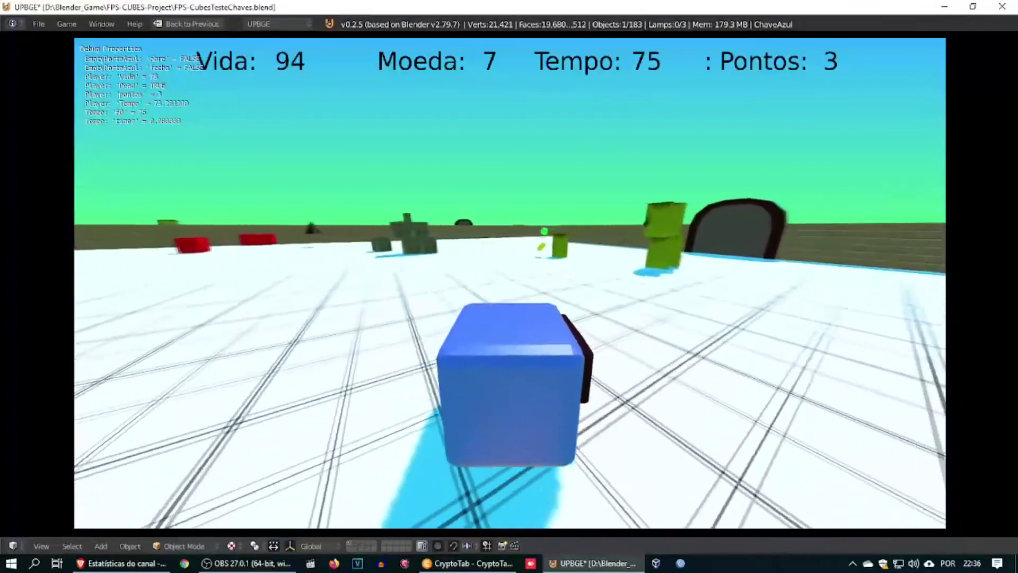
key(w)
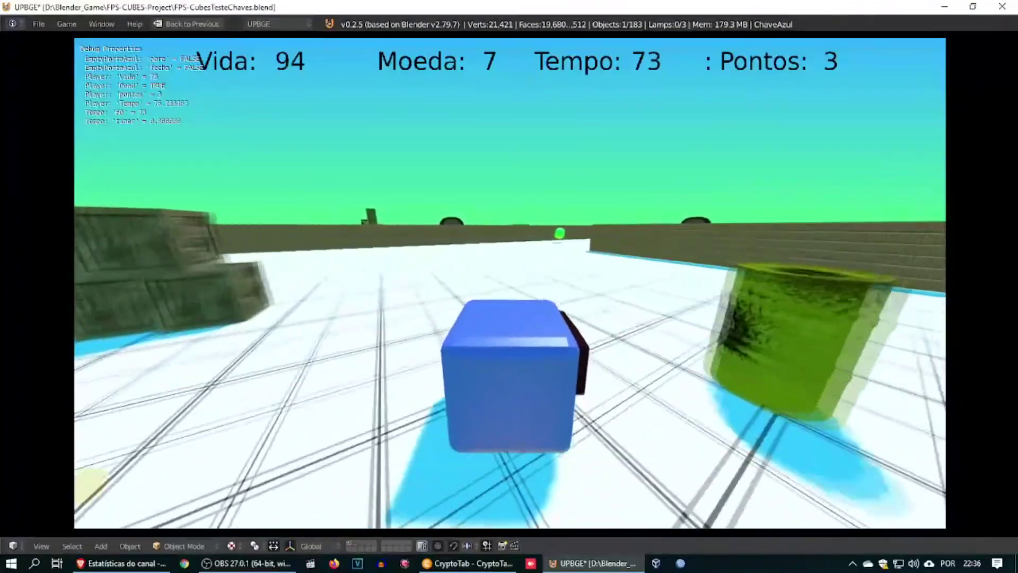
key(w)
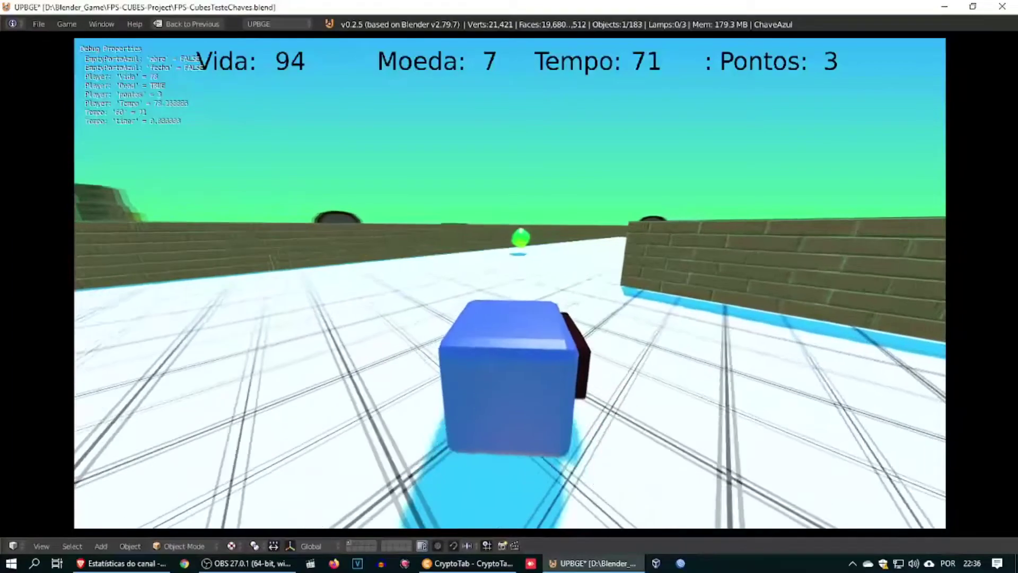
key(w)
key(w)
key(w)
key(a)
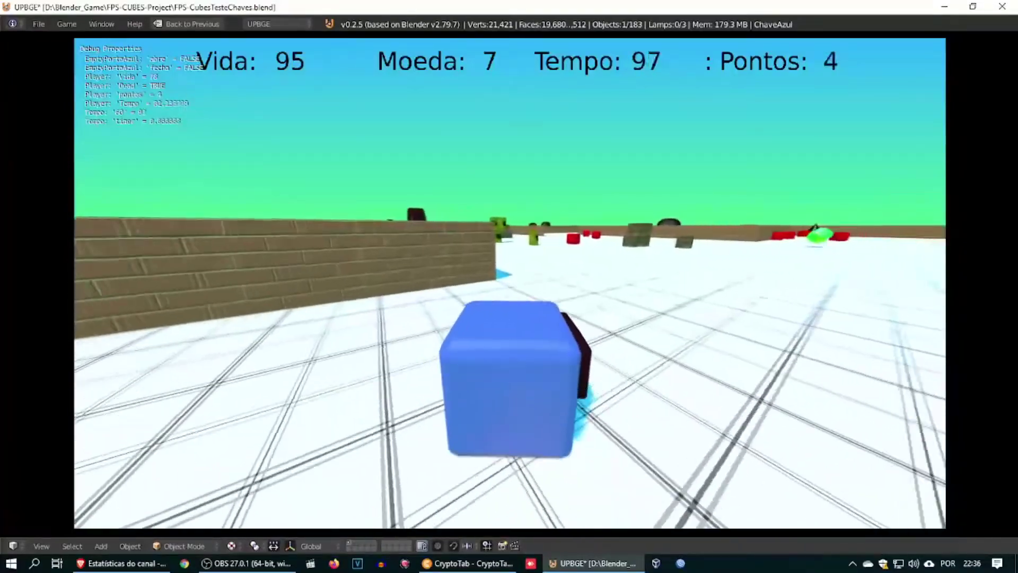
Turn back across the open area, pass the crates and collect the green cube between the walls
key(w)
key(d)
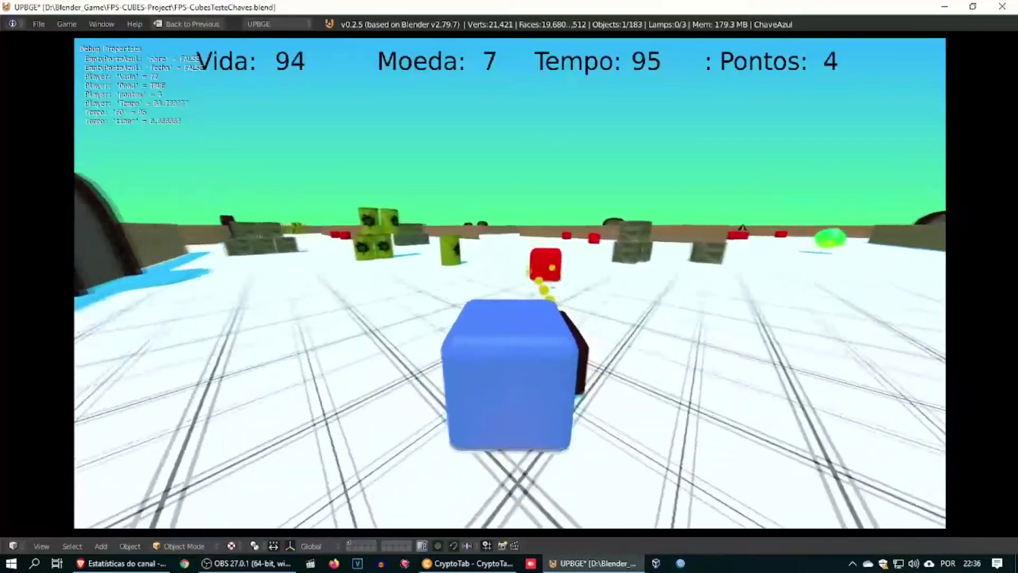
key(w)
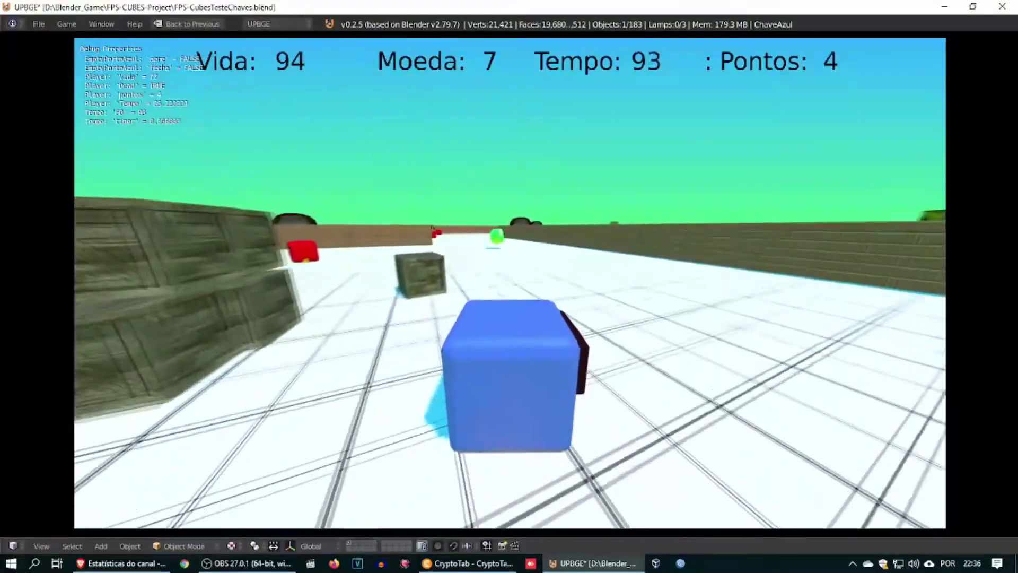
key(d)
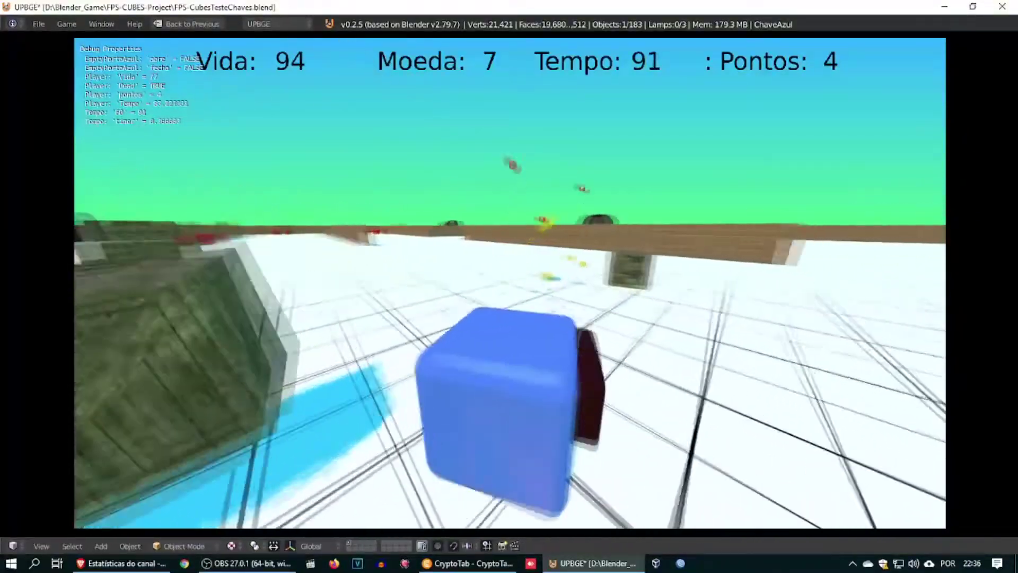
key(w)
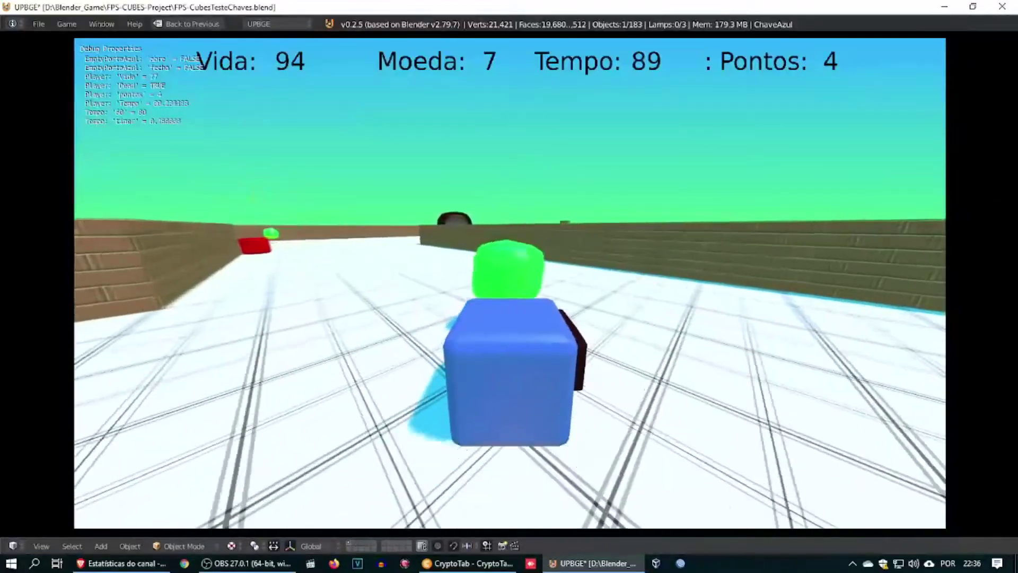
key(w)
key(a)
key(w)
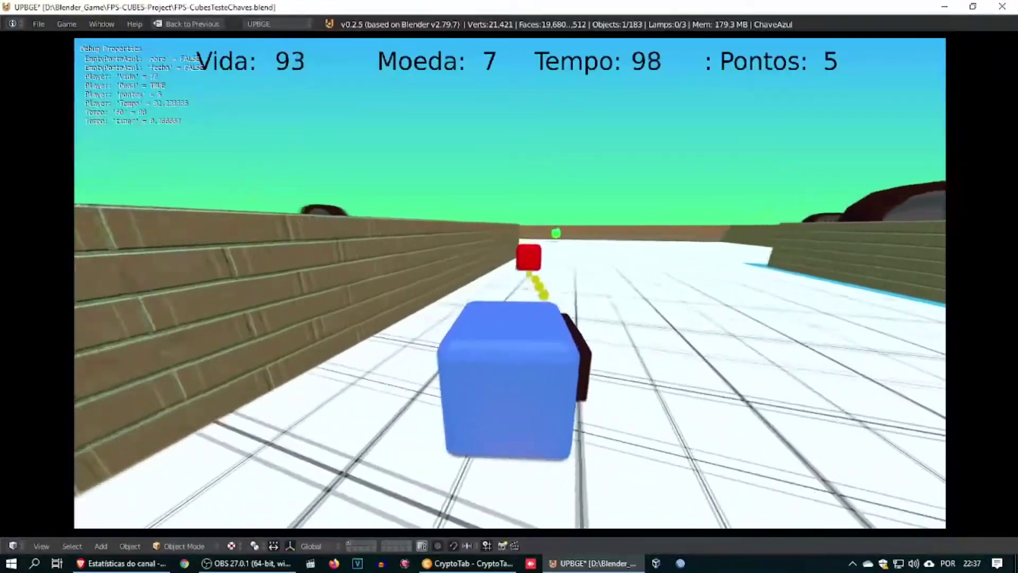
Drive past the red cube at the wall, and collect the green cube and the coin near the far brick wall
key(w)
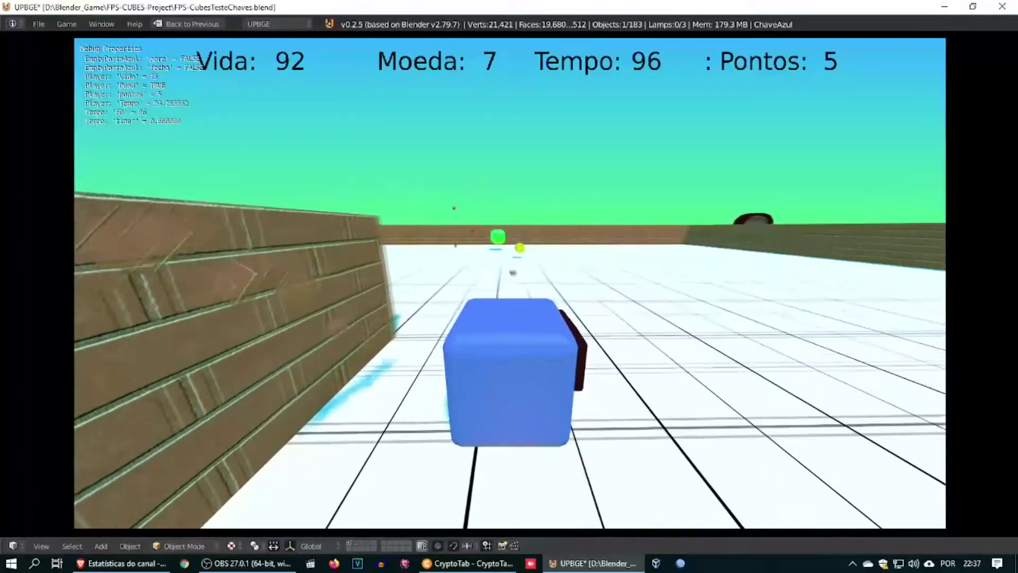
key(w)
key(w)
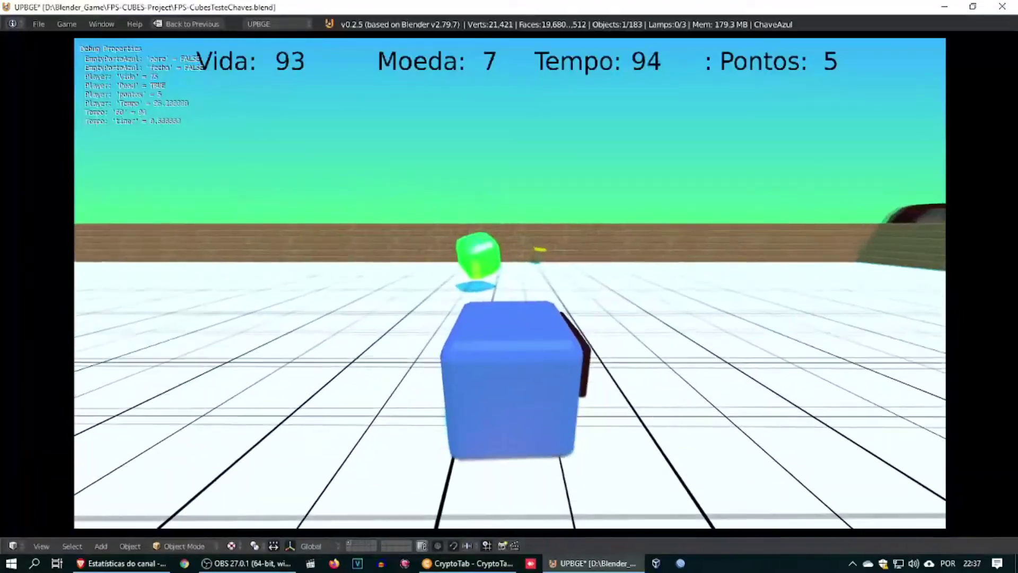
key(w)
key(a)
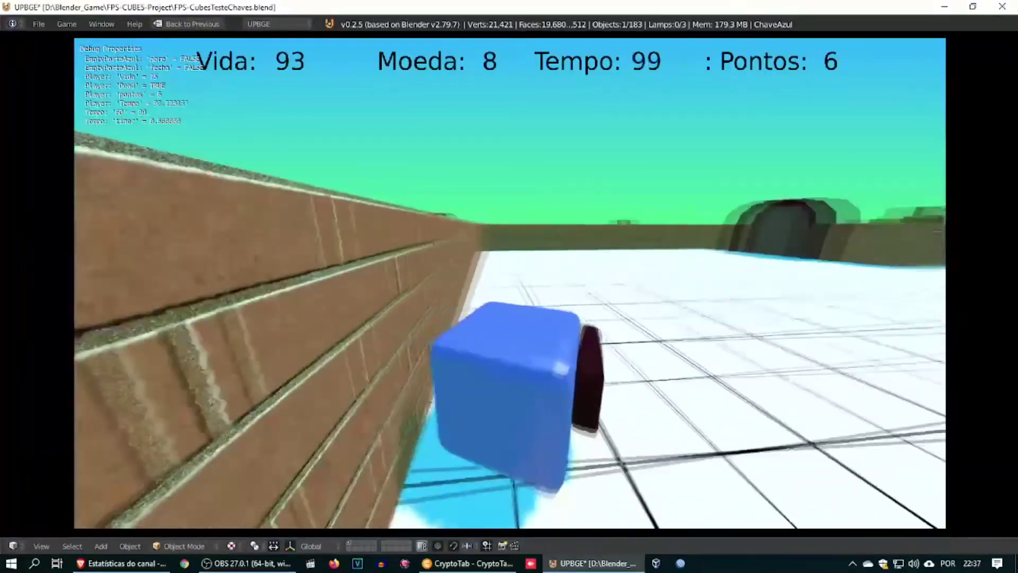
Turn the player cube around at the far brick wall and head down the long aisle beside it
key(d)
key(d)
key(d)
key(d)
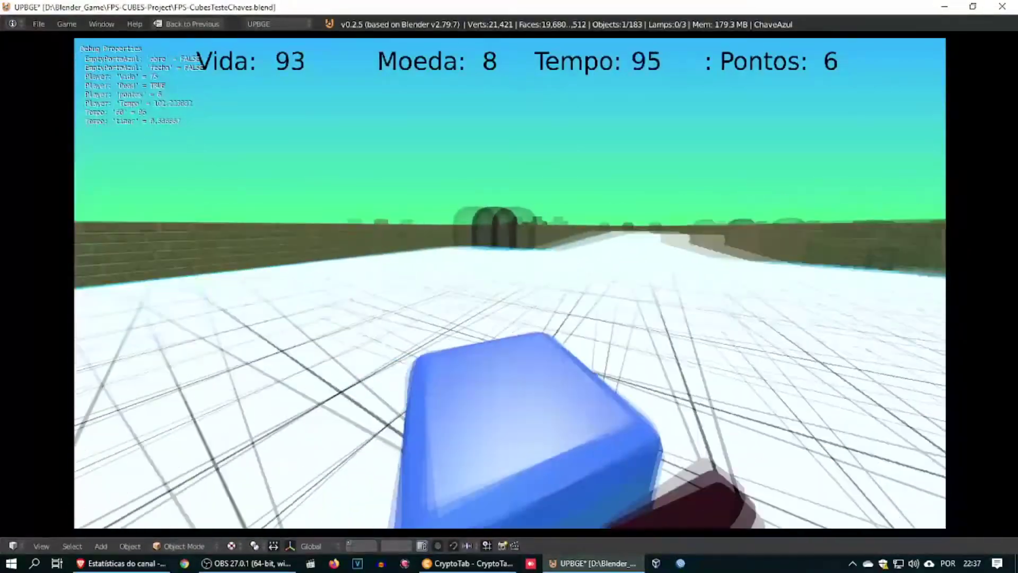
key(d)
key(w)
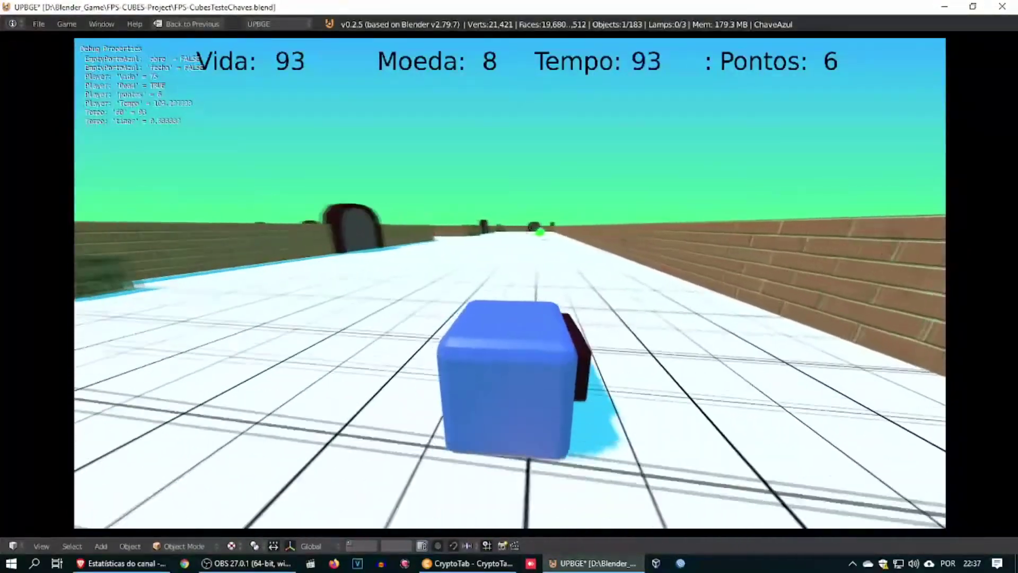
Follow the long brick wall and collect the green cube in the middle of the aisle
key(w)
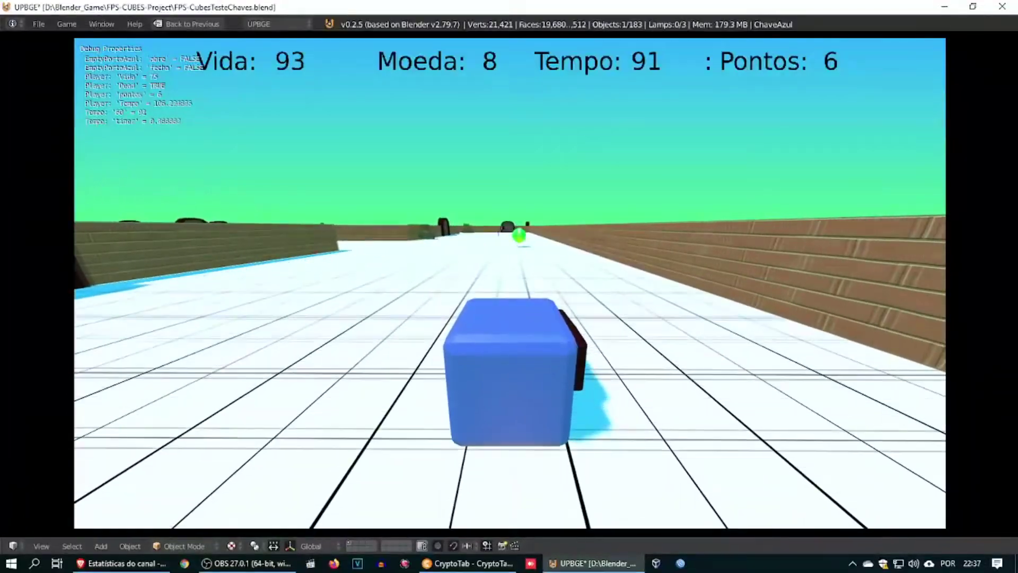
key(w)
key(w)
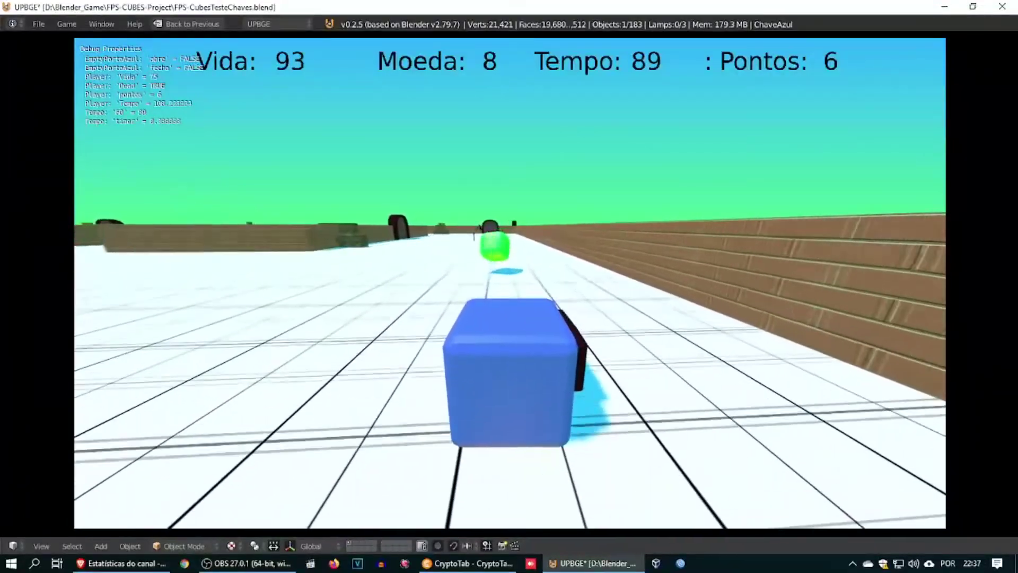
key(w)
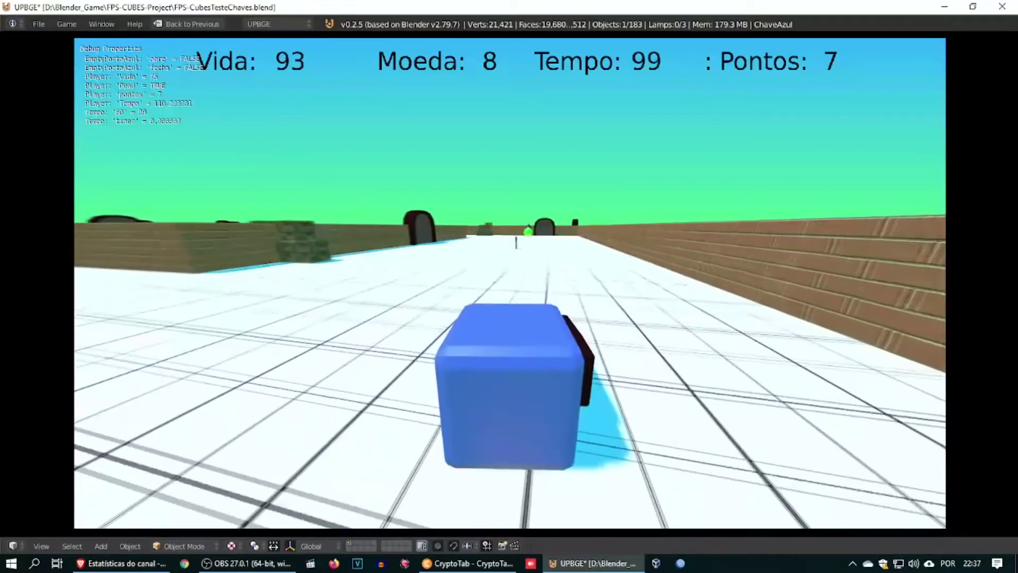
Drive down the long aisle beside the brick wall, collect the blue key and turn the player cube around
key(w)
key(w)
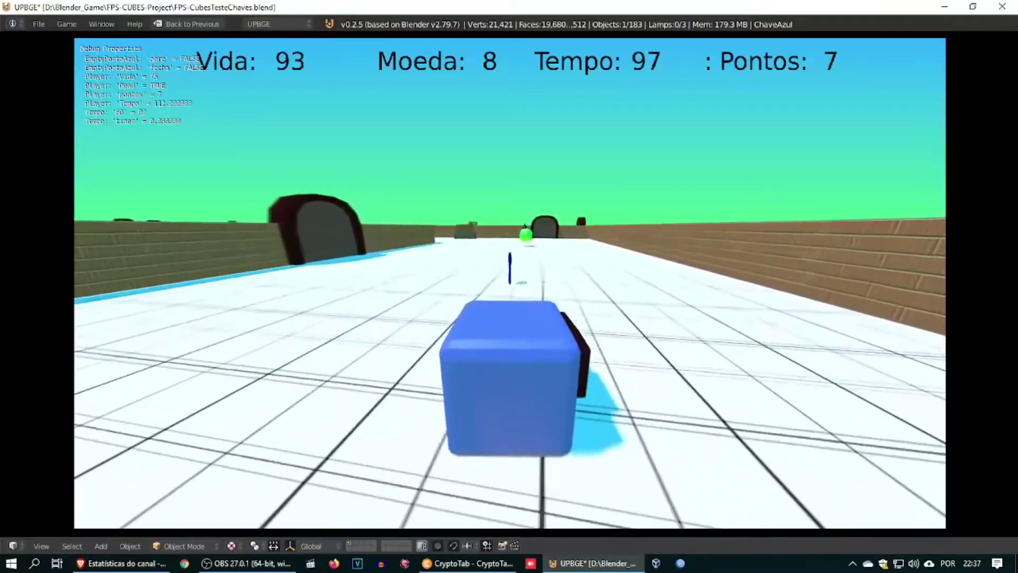
key(w)
key(a)
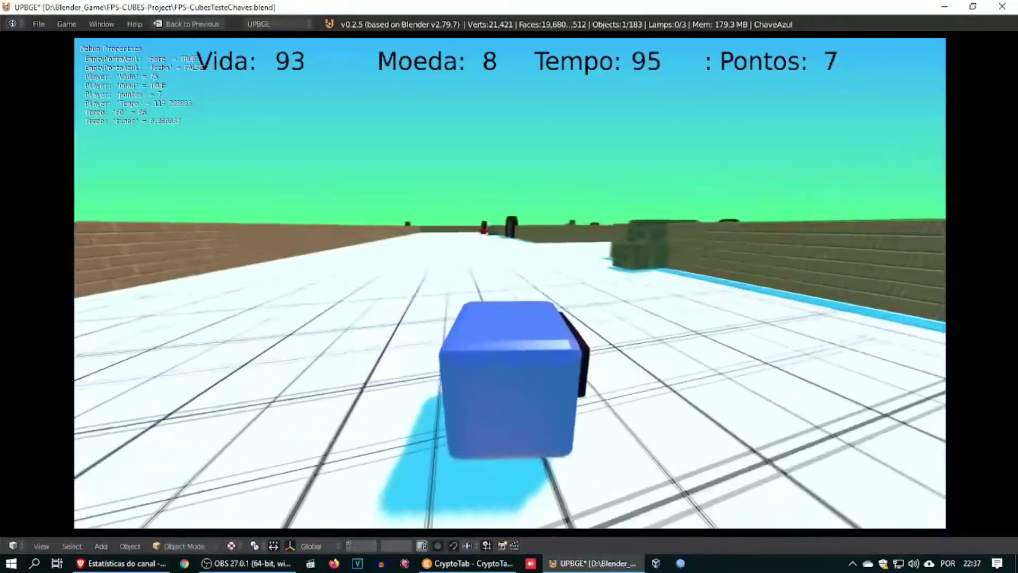
Head back across the open floor and between the two brick walls to the red cubes
key(a)
key(d)
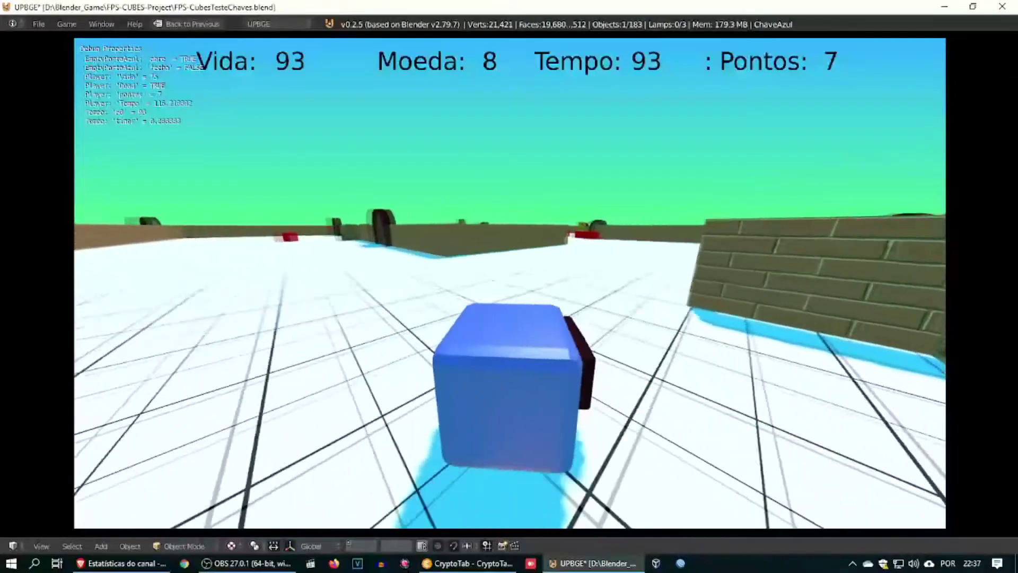
key(a)
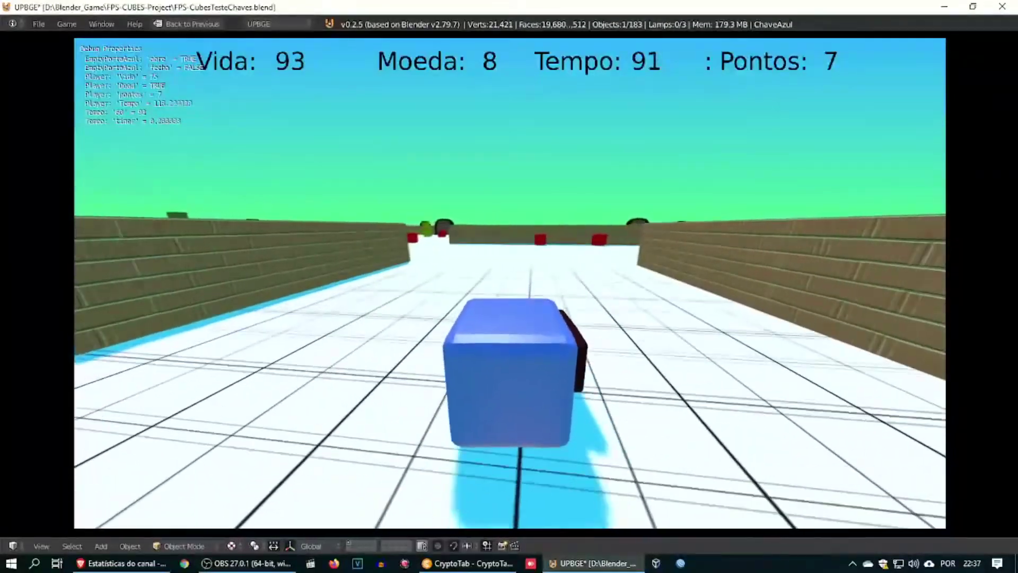
key(w)
Drive through the red cubes in the open area and past the stacked crates, collecting two coins
key(w)
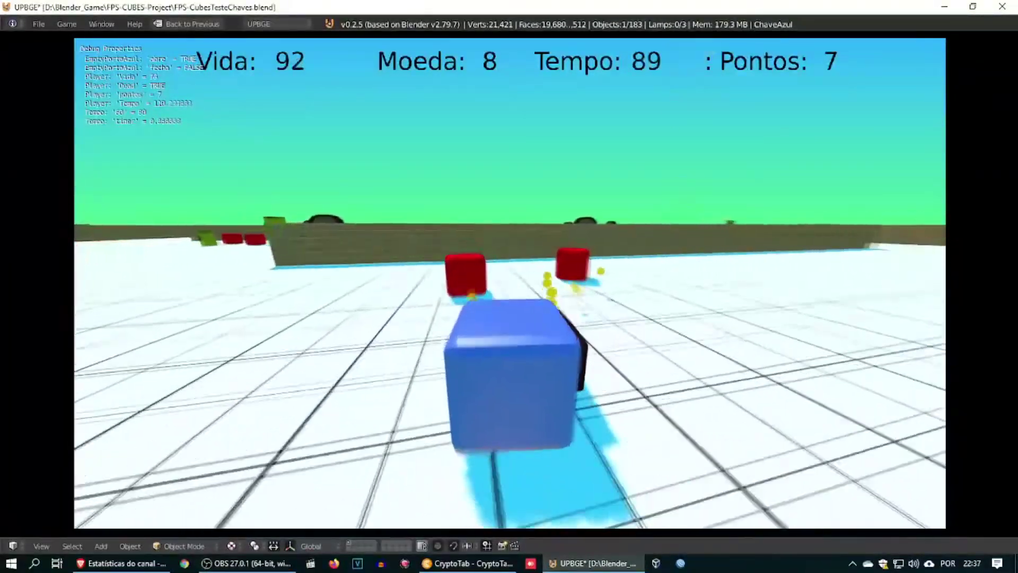
key(a)
key(w)
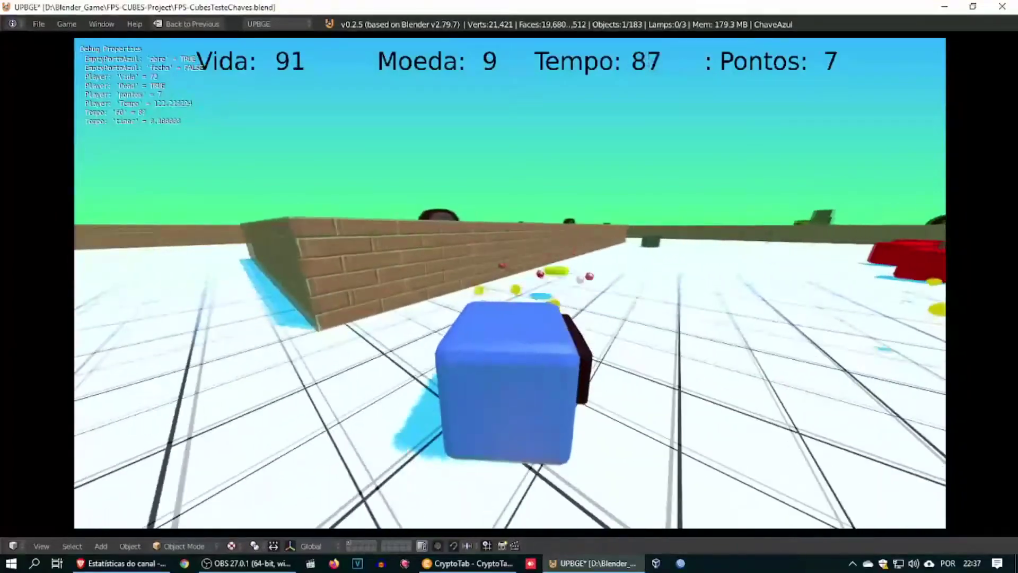
key(w)
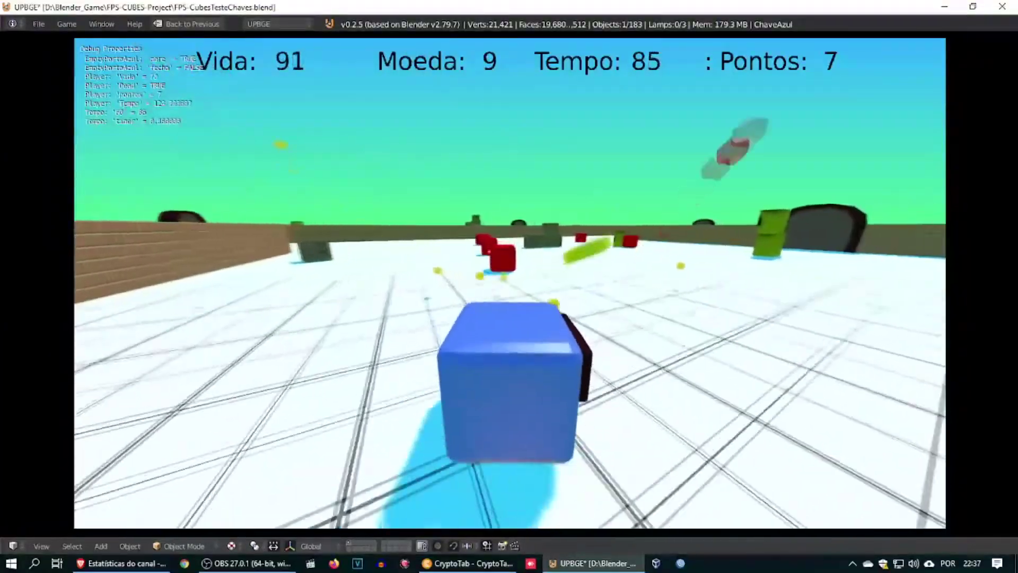
key(w)
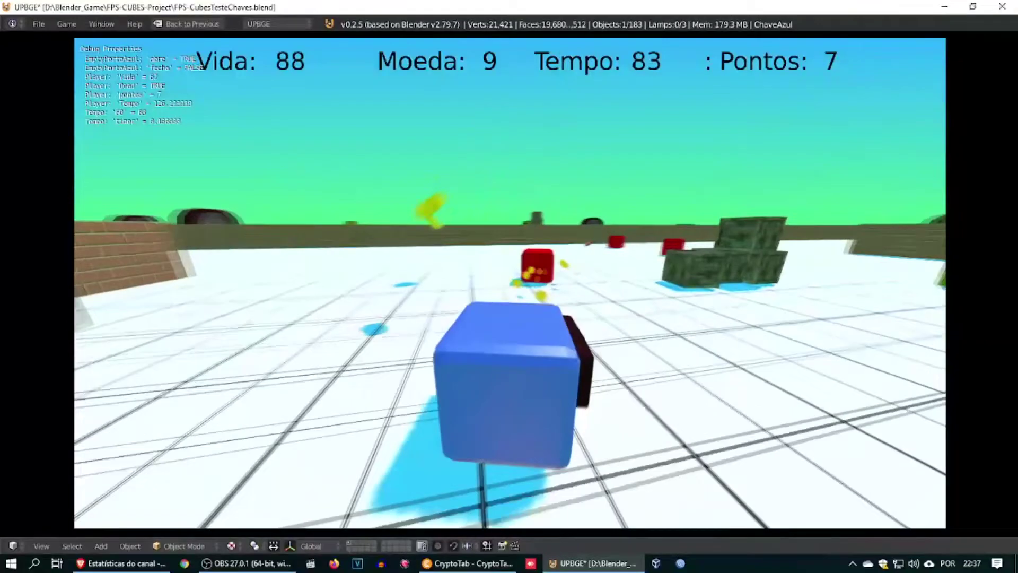
key(w)
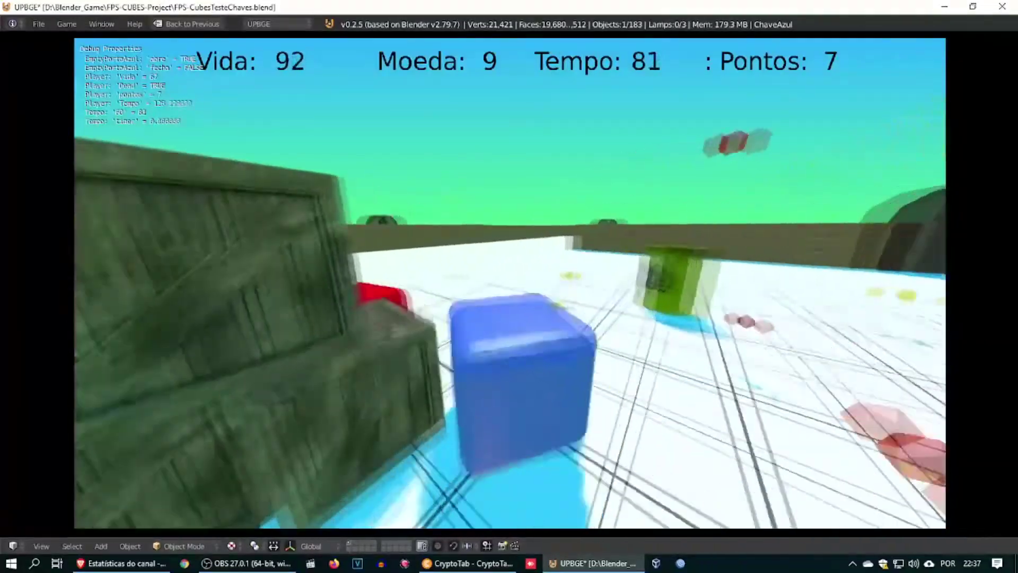
Cross the area with the green blocks, push through the crates and approach the arched door in the brick wall
key(w)
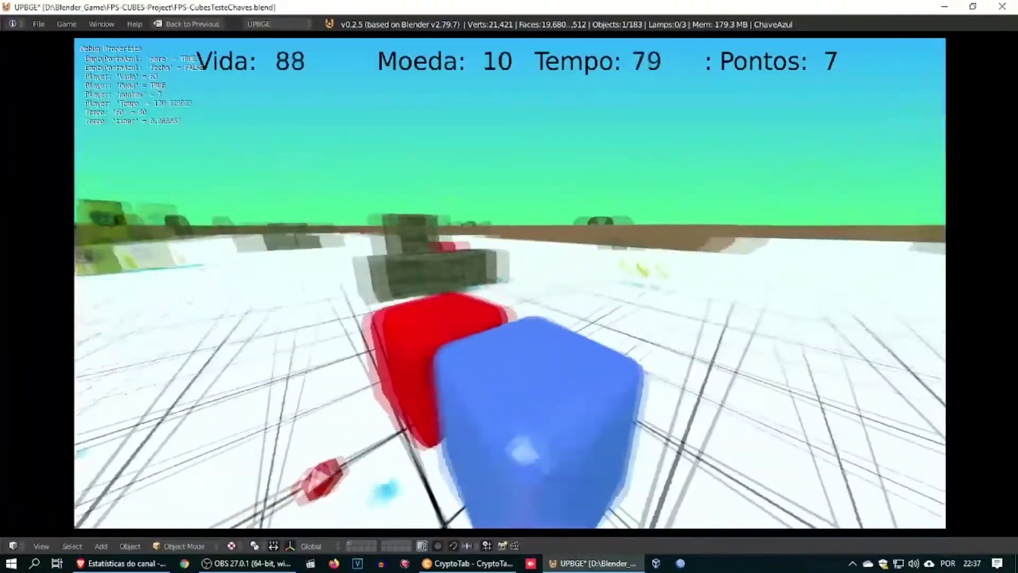
key(w)
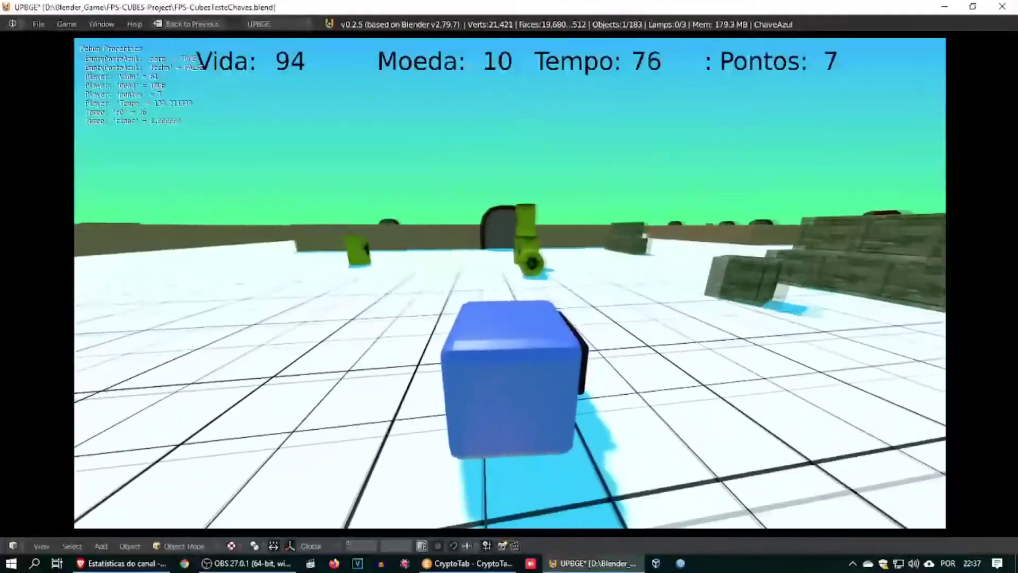
key(w)
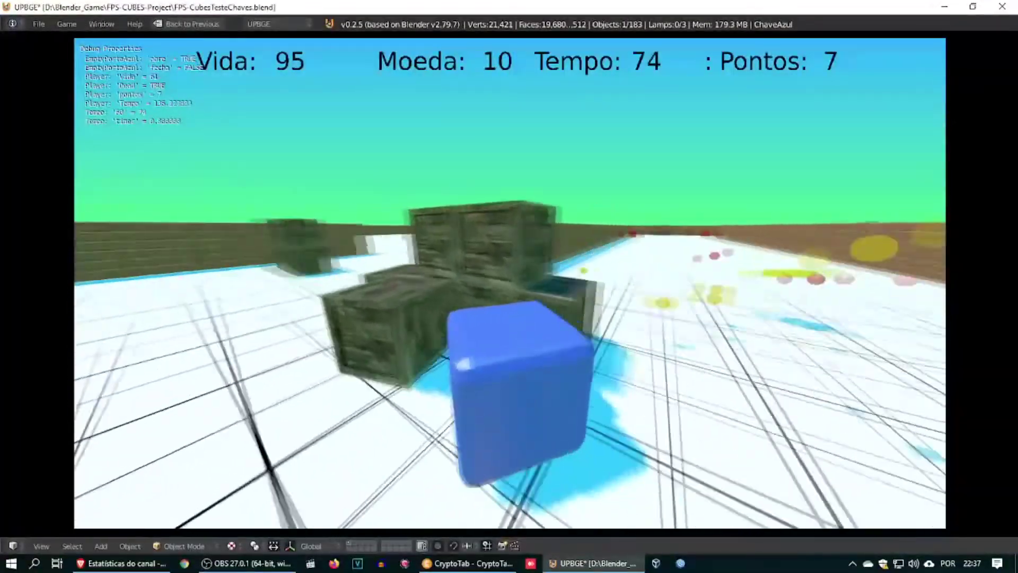
key(w)
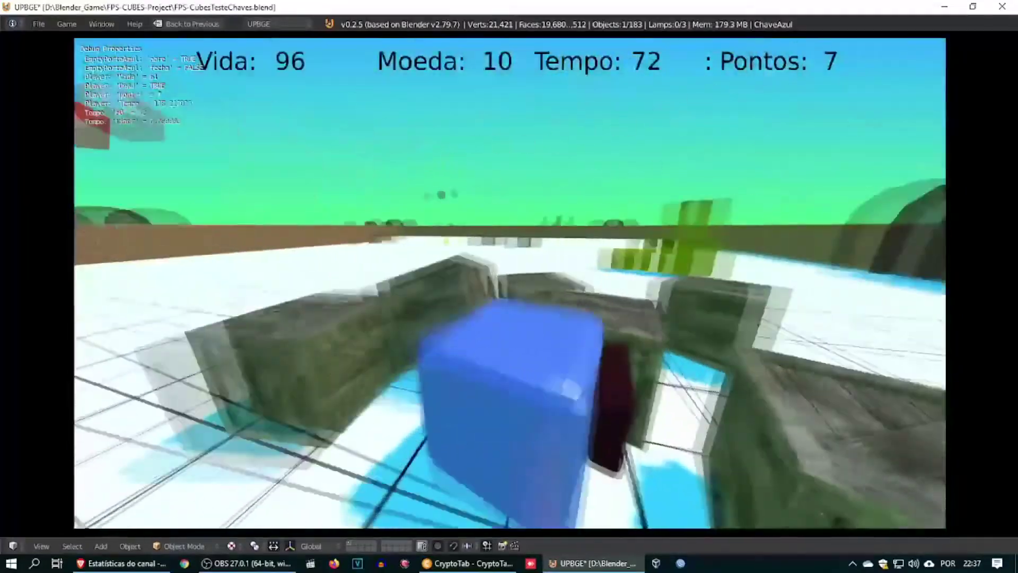
key(w)
Drive through the blue door into the empty walled area and turn the player cube around inside
key(w)
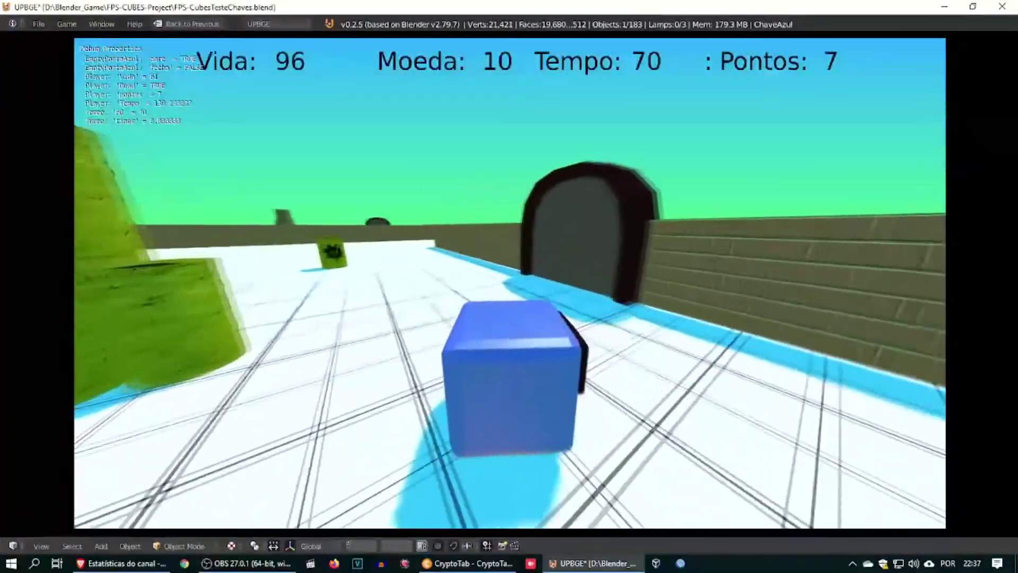
key(w)
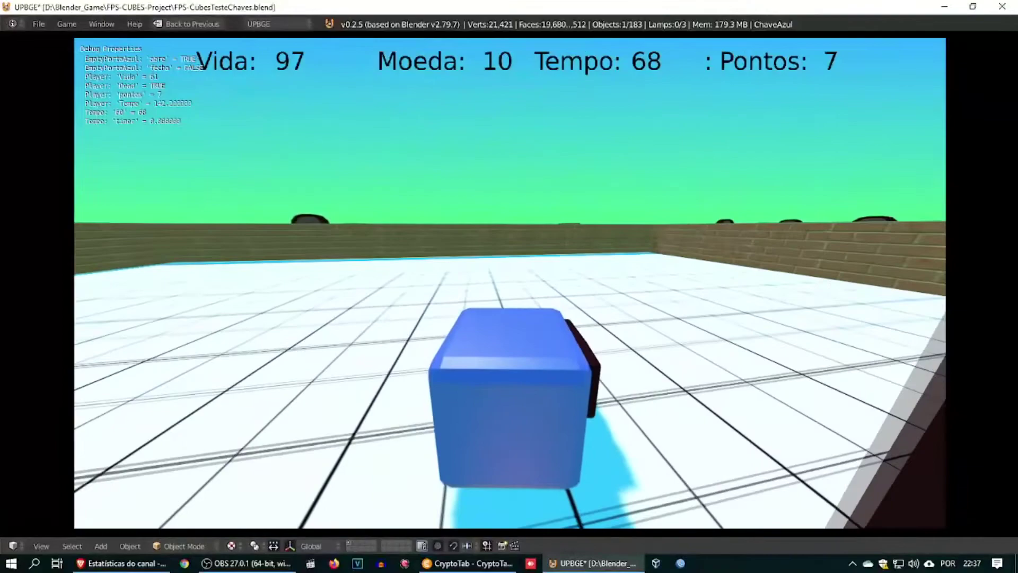
key(w)
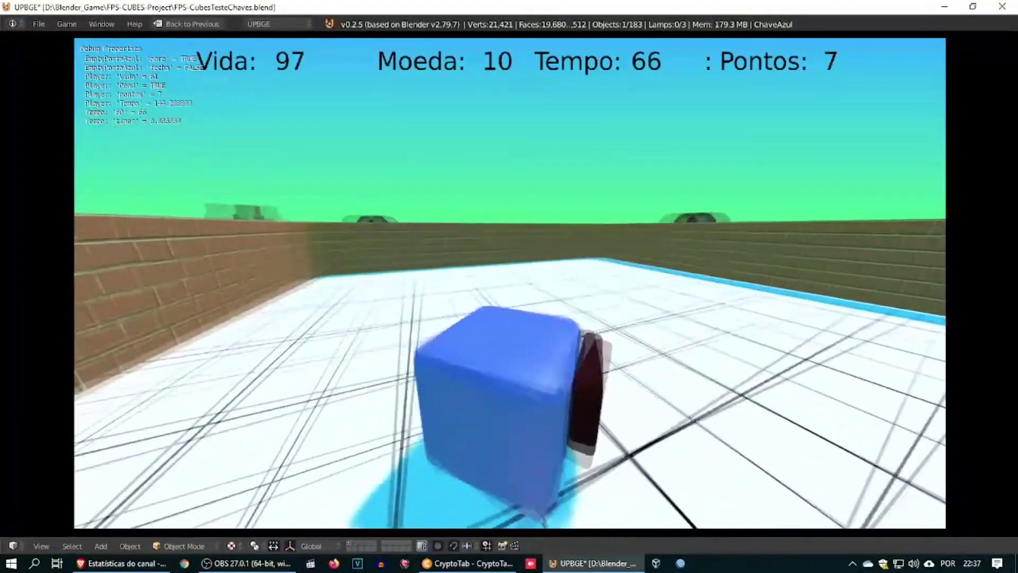
key(a)
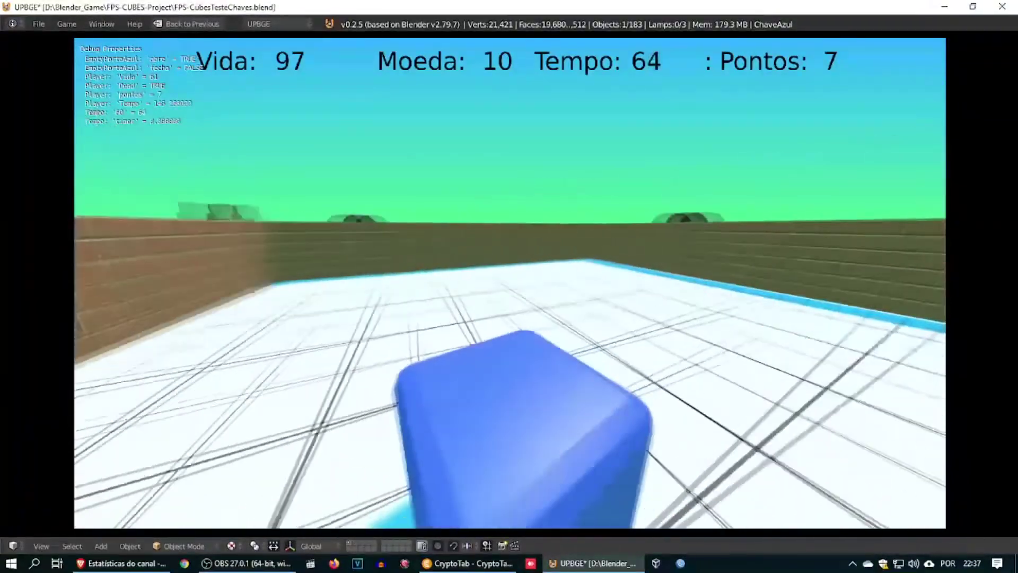
key(d)
key(d)
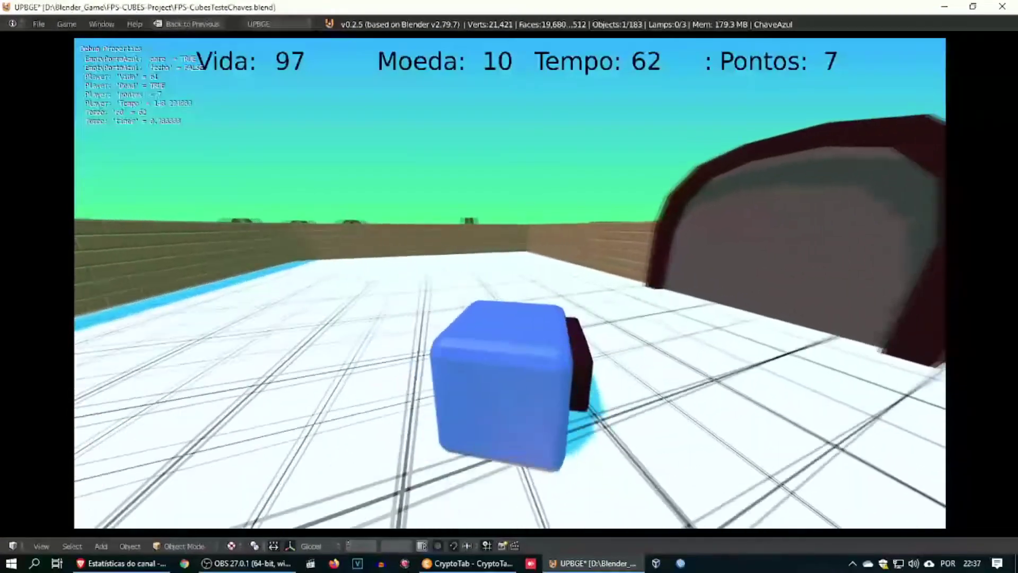
Drive back out through the door toward the stacked crates and end the game test
key(w)
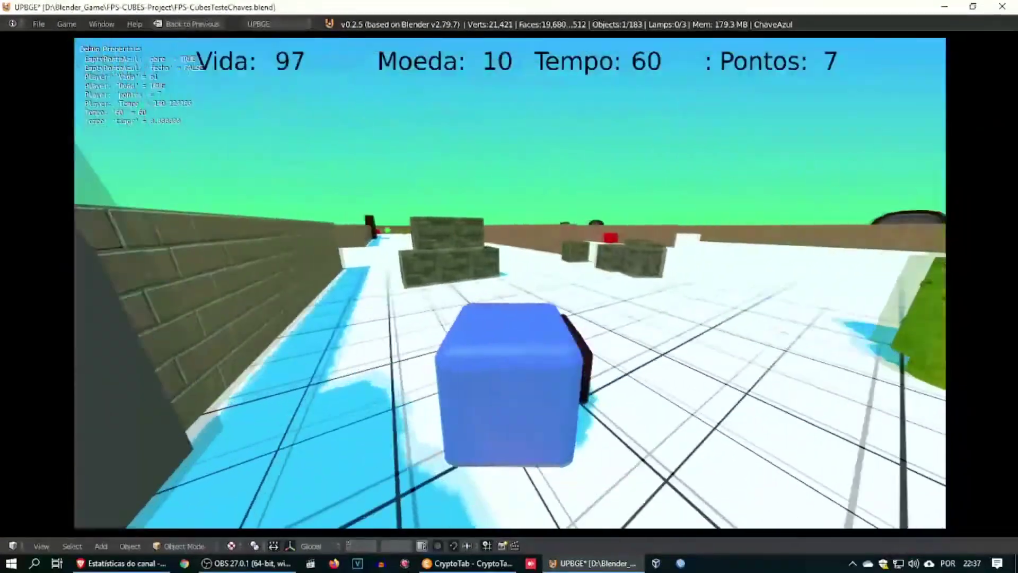
key(w)
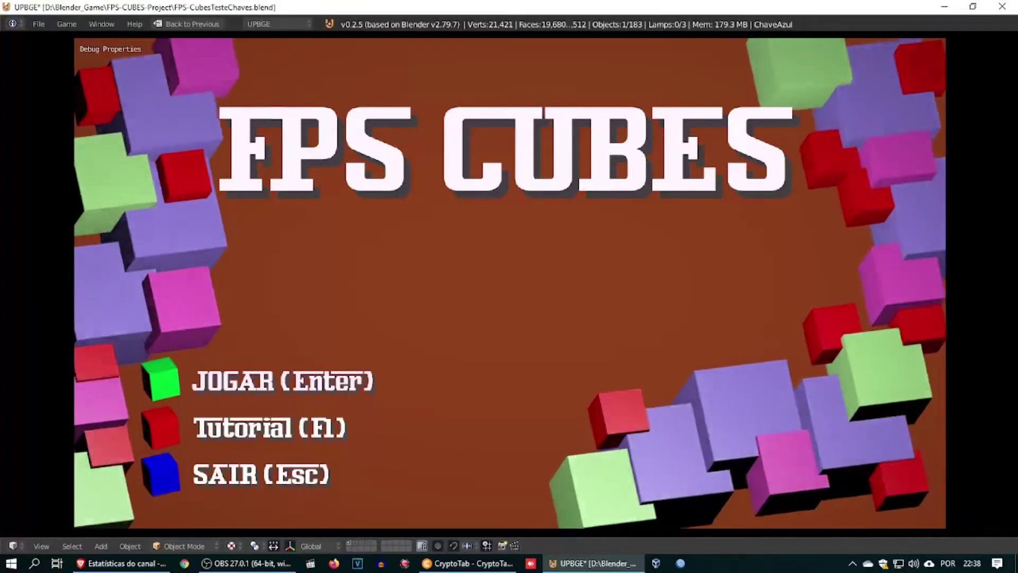
key(Escape)
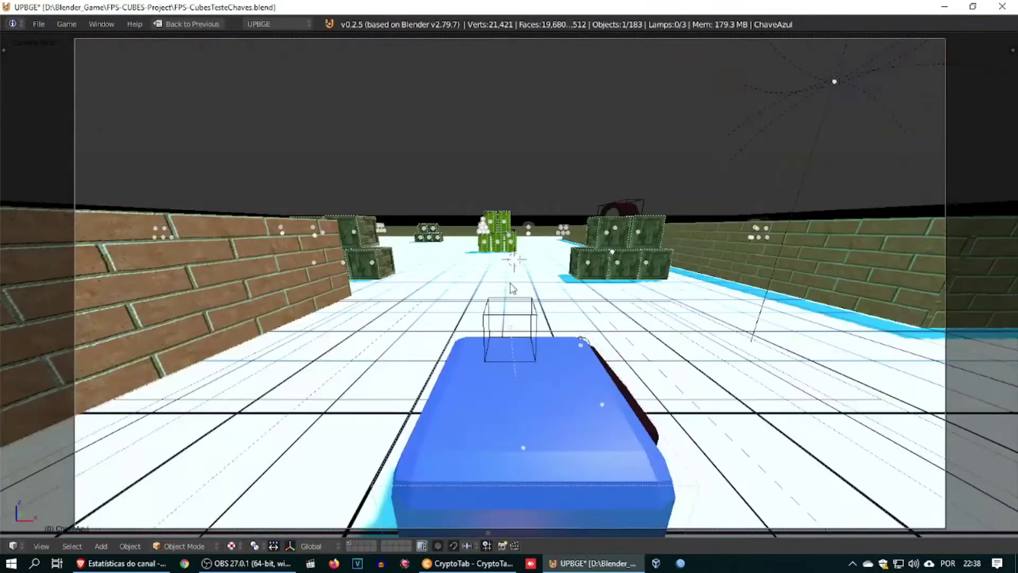
Restore the multi-panel layout with a taller 3D viewport and collapse the Edit Object actuator of ChaveAzul
key(ctrl+Up)
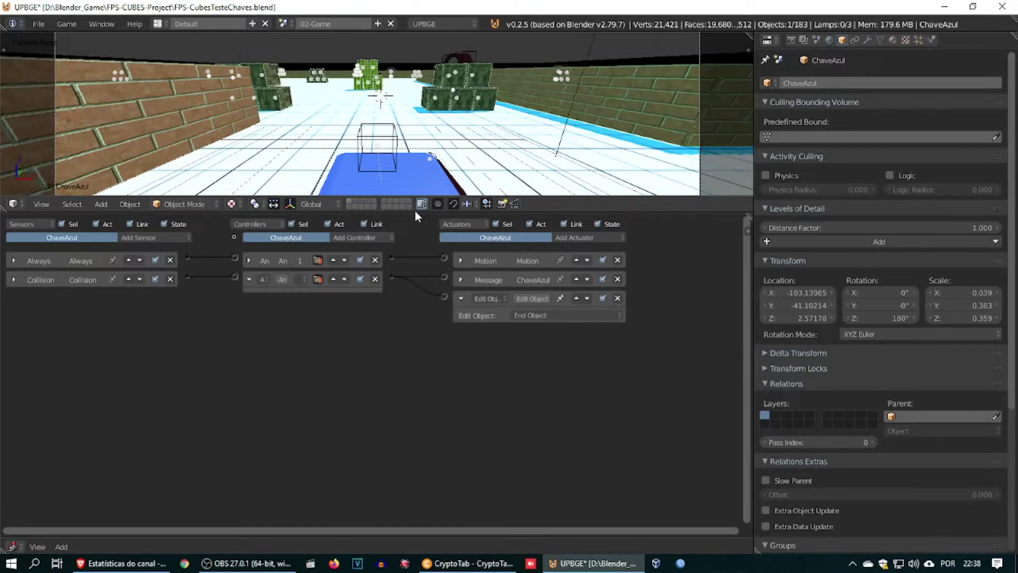
drag(416, 211, 442, 334)
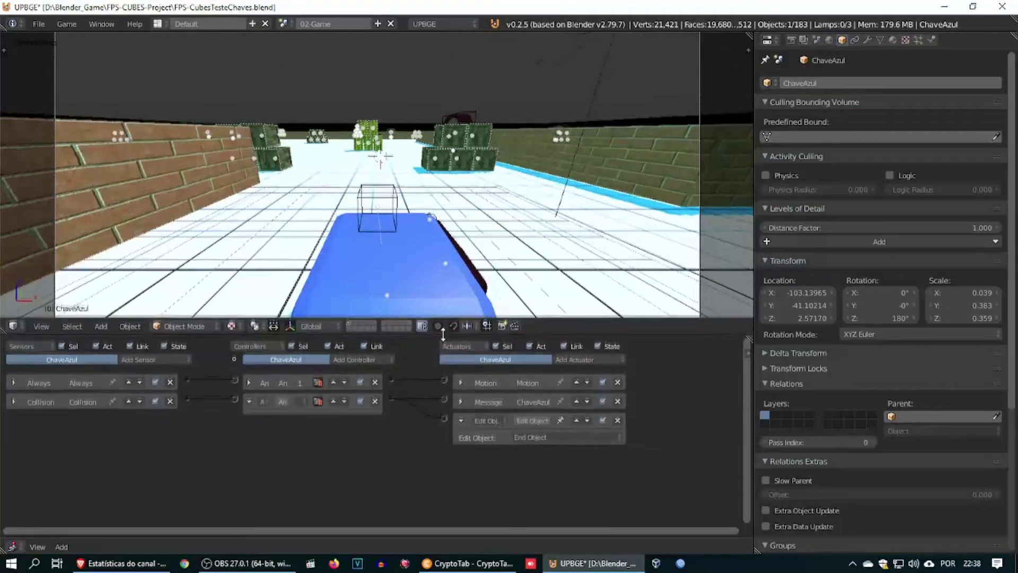
click(461, 421)
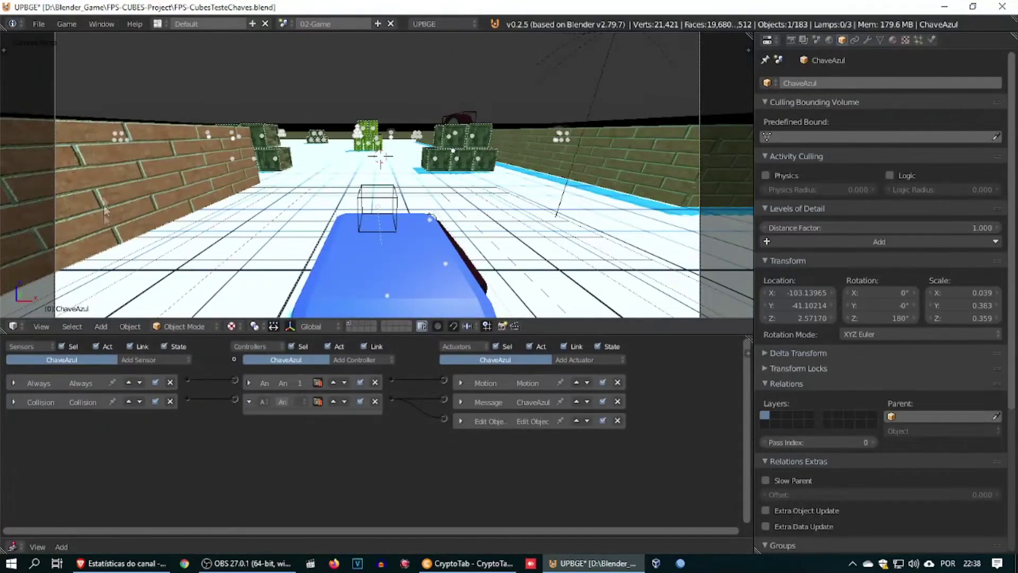
Save the current Blender file
click(38, 27)
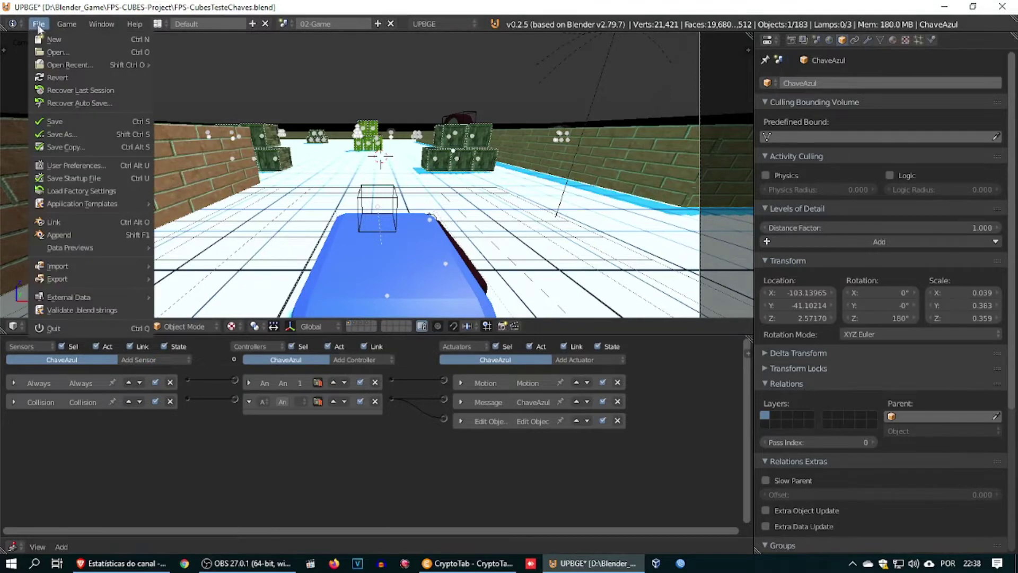
click(54, 122)
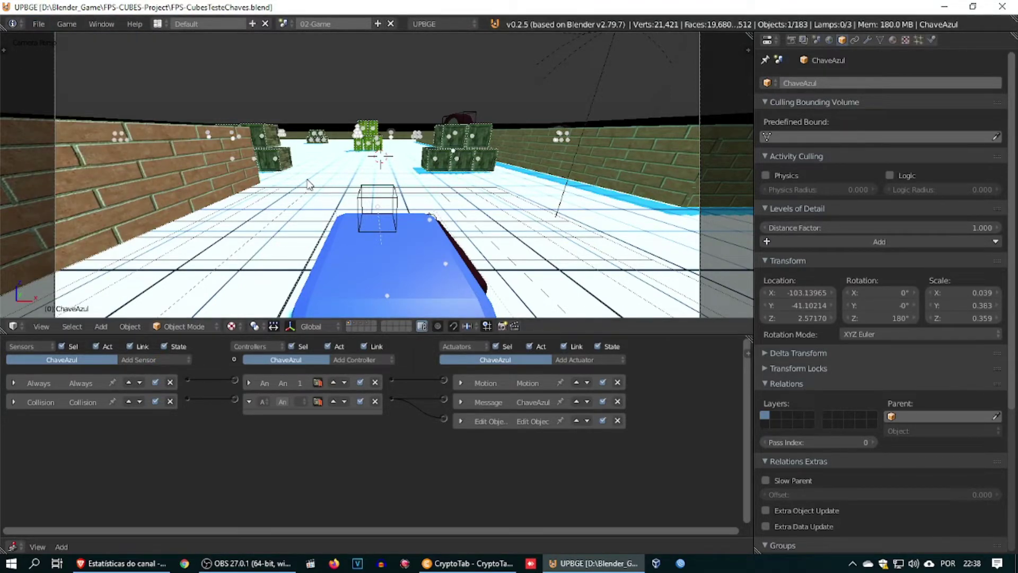